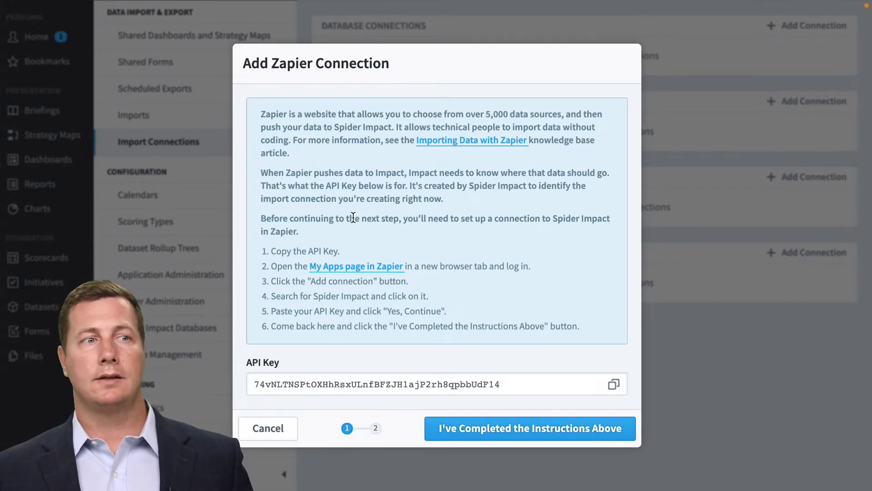
Open the linked My Apps page in Zapier, and copy the API key from Spider Impact's Add Zapier Connection dialog.
left_click(367, 270)
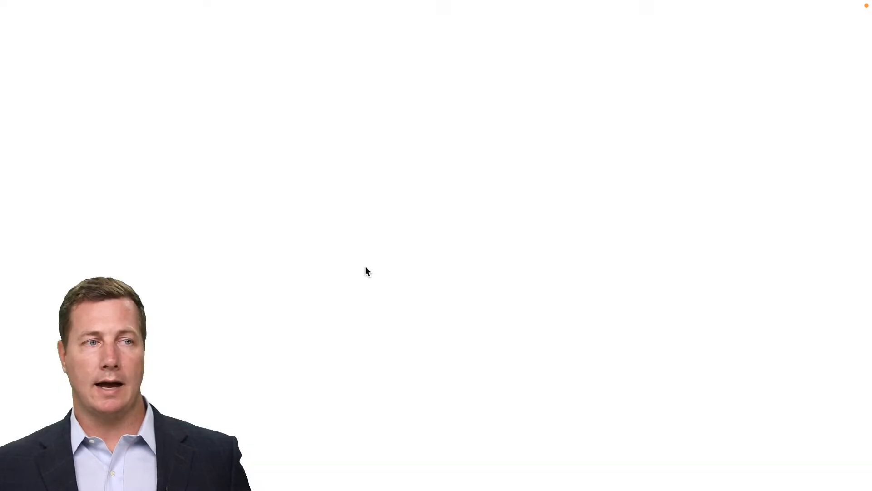
mouse_move(71, 5)
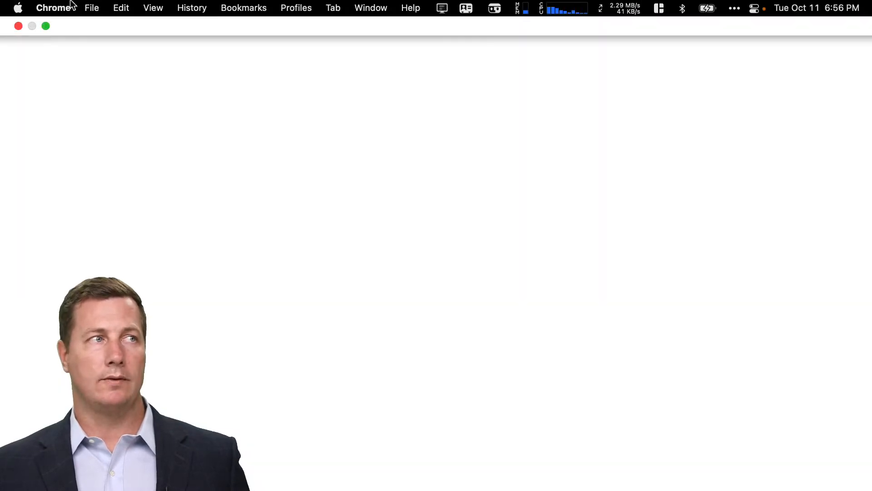
left_click(45, 26)
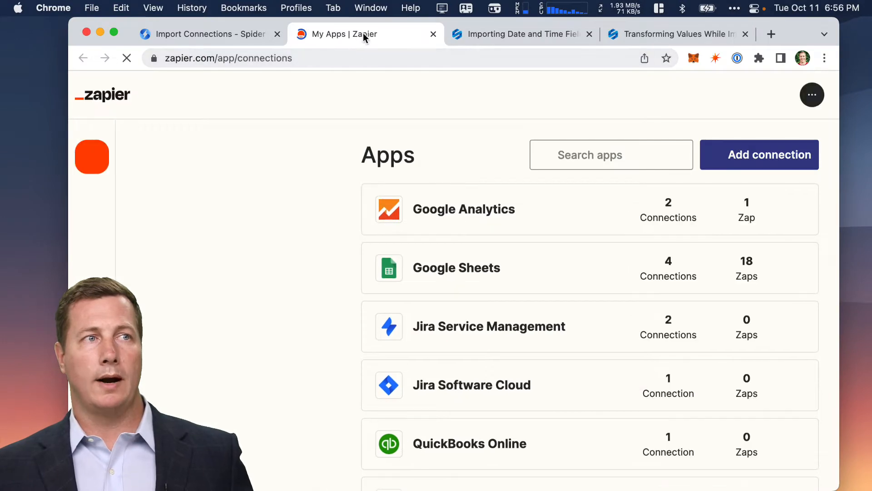
left_click(251, 41)
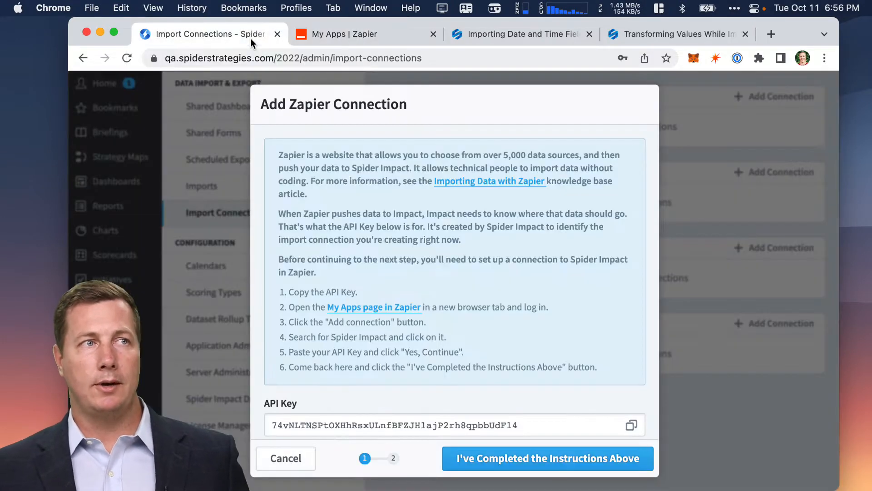
left_click(631, 425)
Switch to Zapier and add a new app connection, searching for "spider impac" and choosing Spider Impact (QA) (1.1.0).
left_click(358, 35)
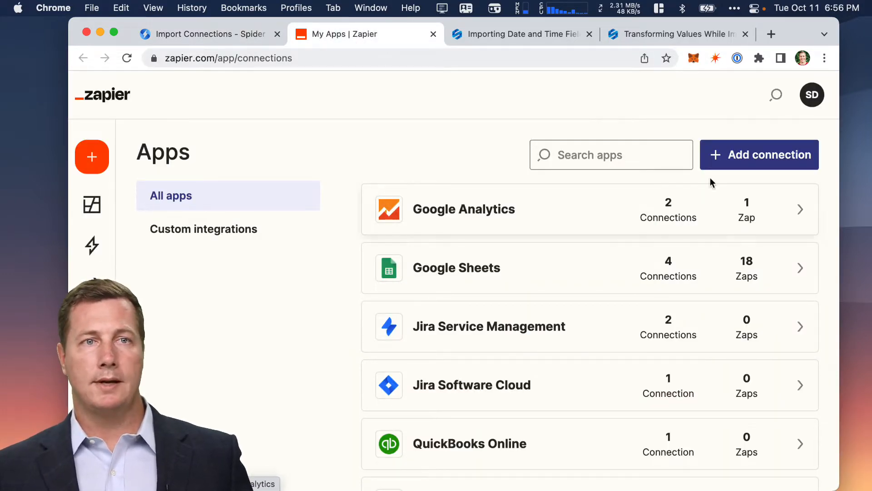
left_click(765, 156)
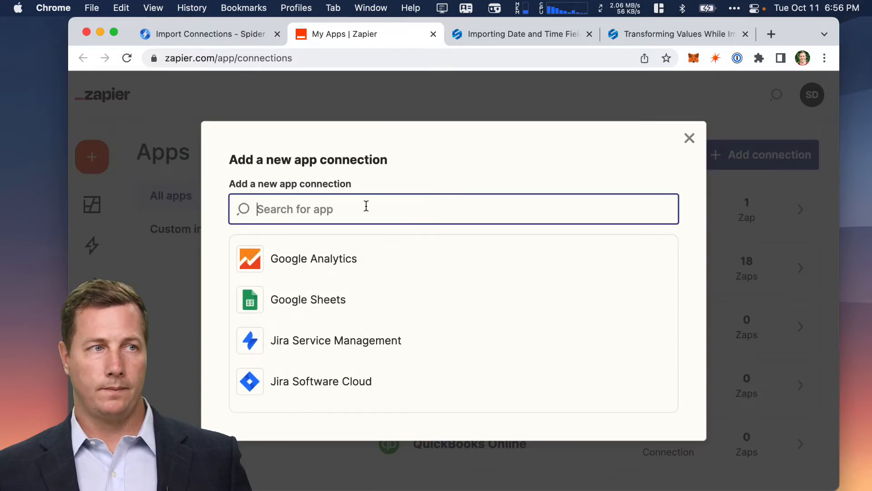
type("spider ")
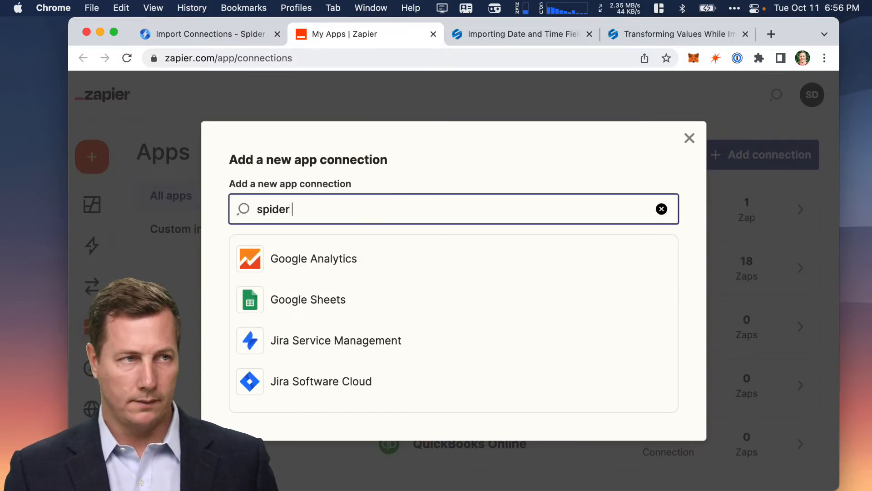
type("iompac")
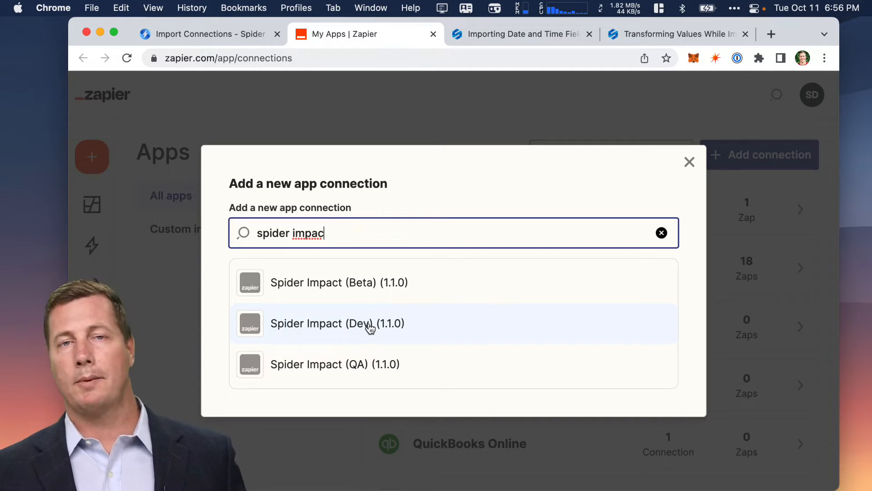
left_click(413, 362)
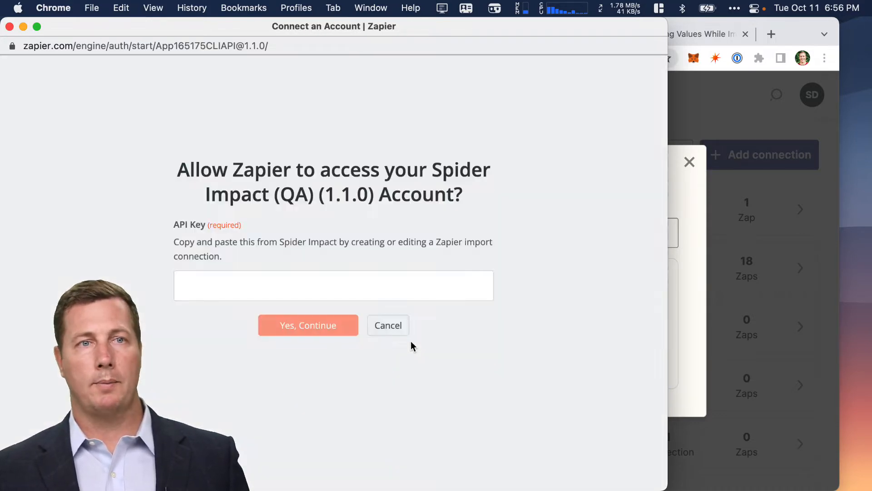
Paste the copied API key into the required API Key field and authorize Zapier to access the Spider Impact account.
left_click(319, 289)
key("super+v")
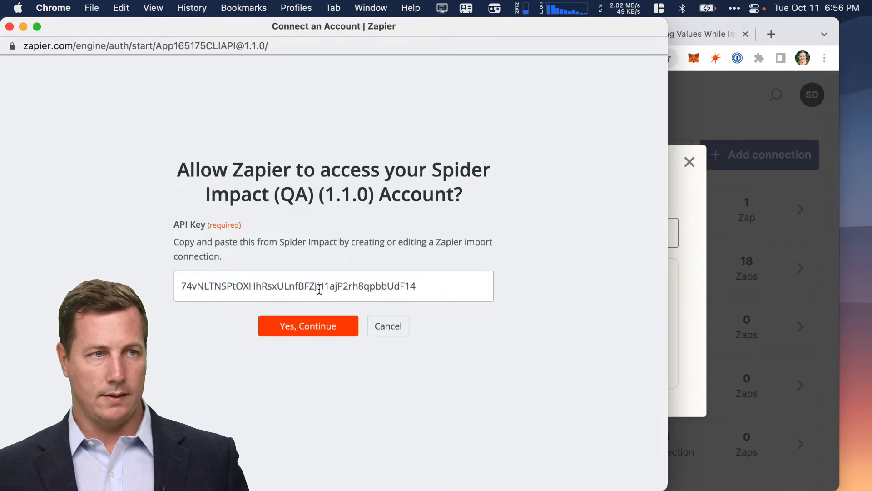
left_click(328, 326)
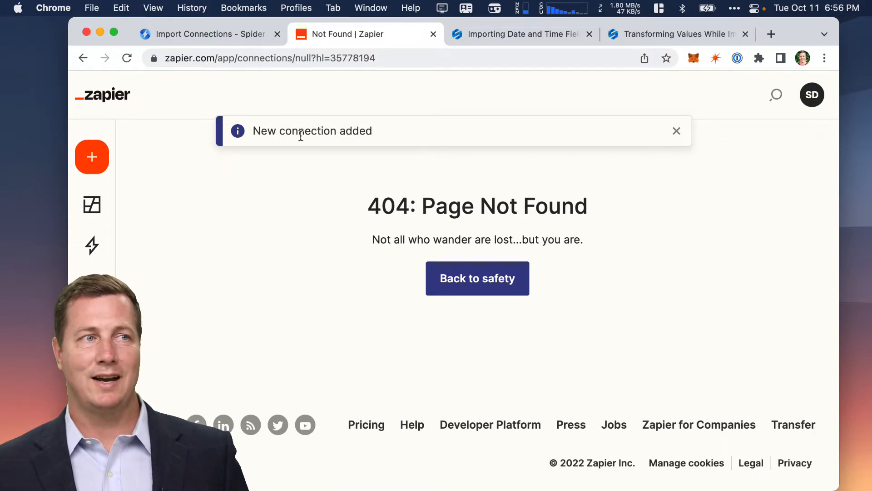
Open the connections of the Spider Impact (QA) (1.1.0) custom integration under My Apps.
left_click_drag(358, 207, 576, 204)
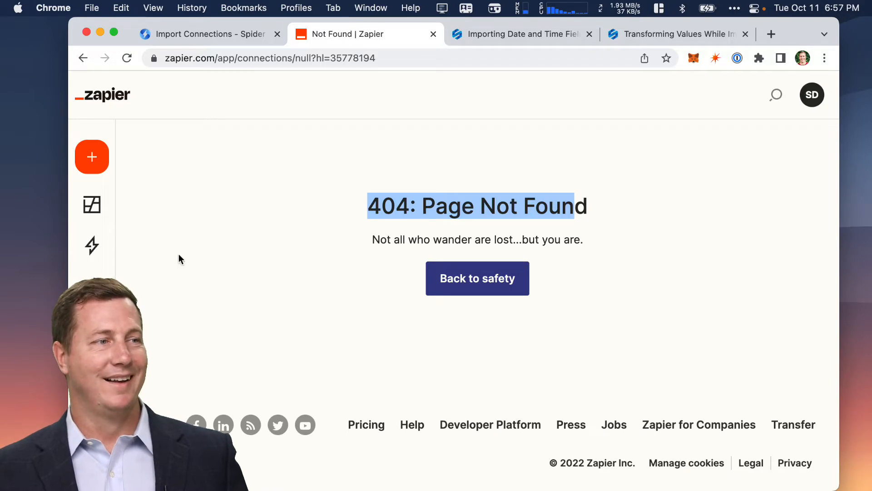
left_click(114, 32)
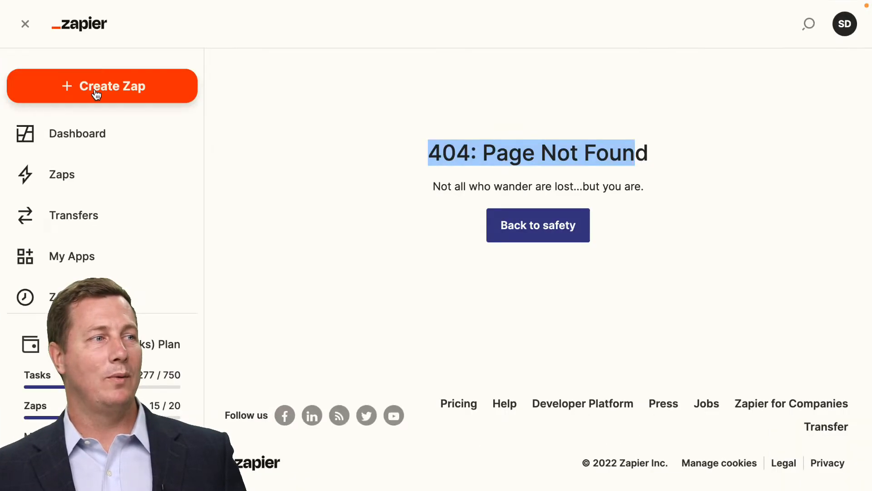
left_click(96, 260)
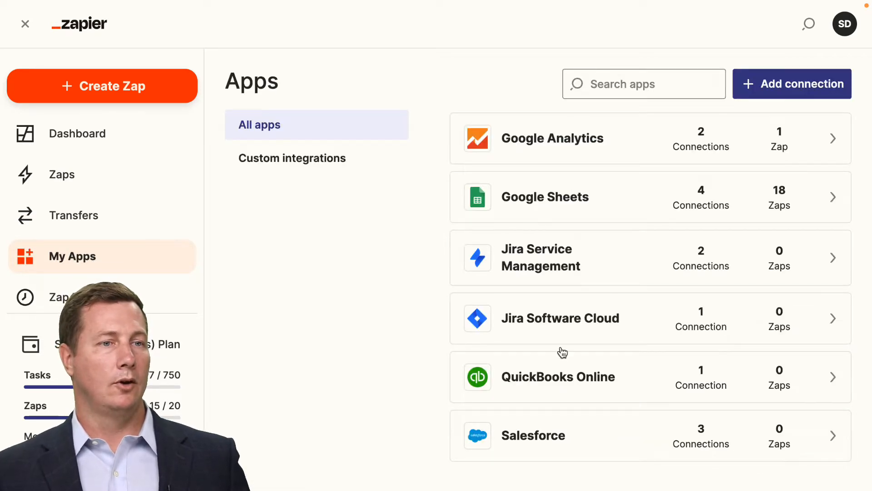
left_click(347, 166)
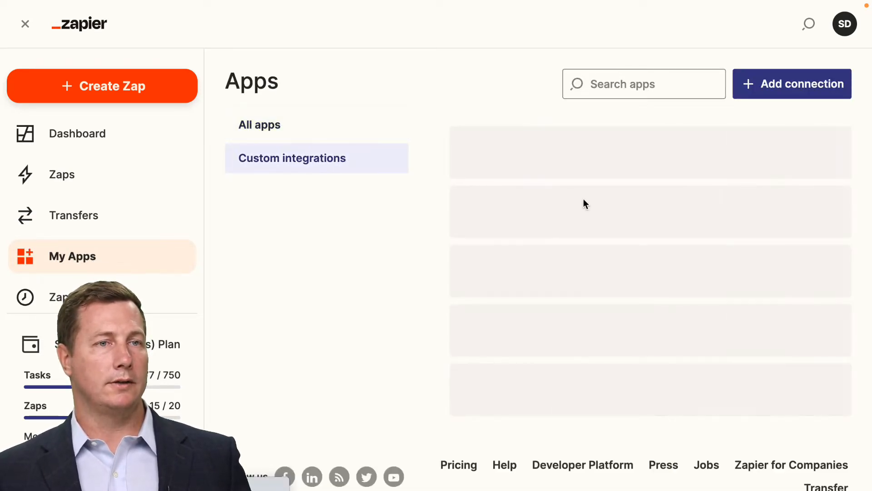
scroll(607, 300, "down", 5)
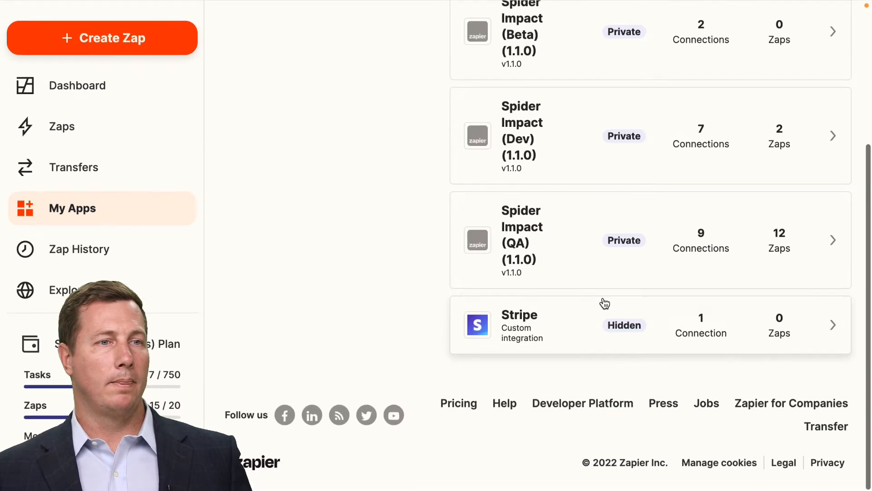
left_click(814, 244)
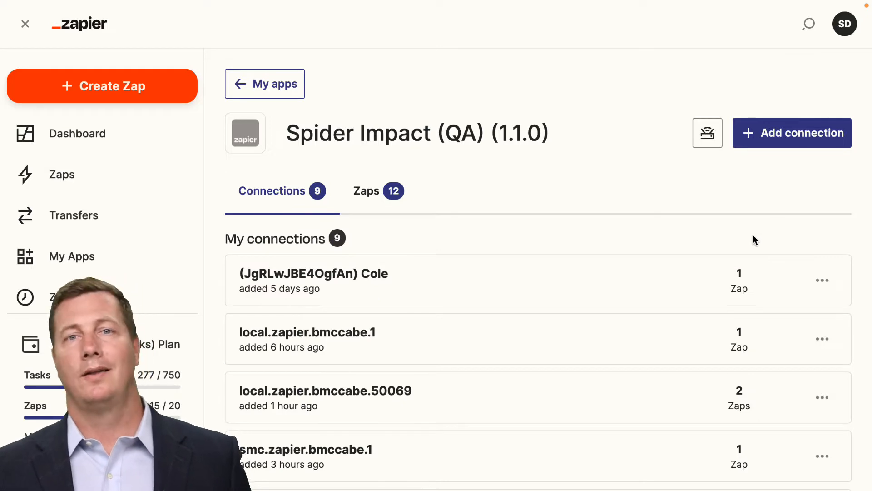
Rename the newly added Spider Impact (QA) (1.1.0) connection to the owner's first name in possessive form plus "Demo Video Connection", copying the name.
scroll(713, 236, "down", 8)
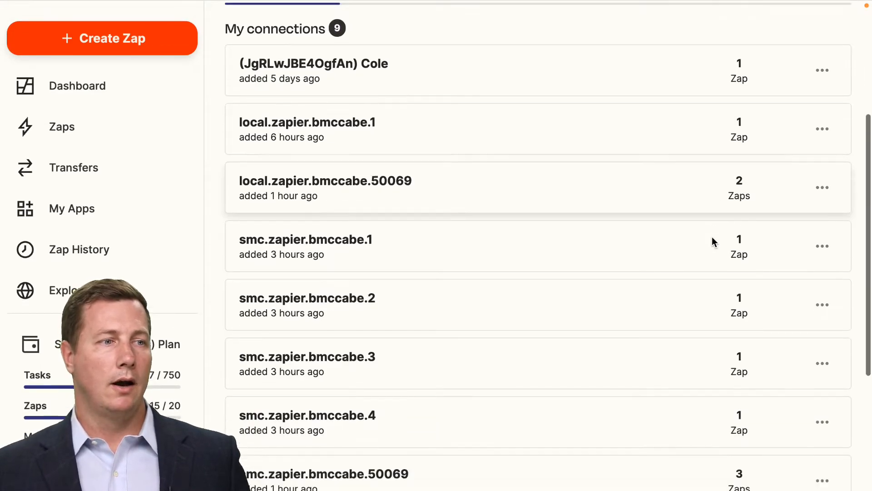
scroll(711, 239, "down", 1)
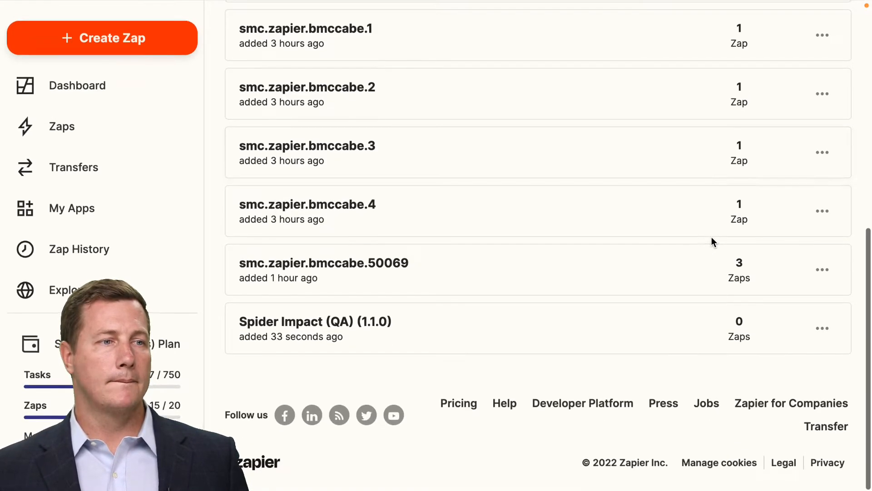
left_click(823, 334)
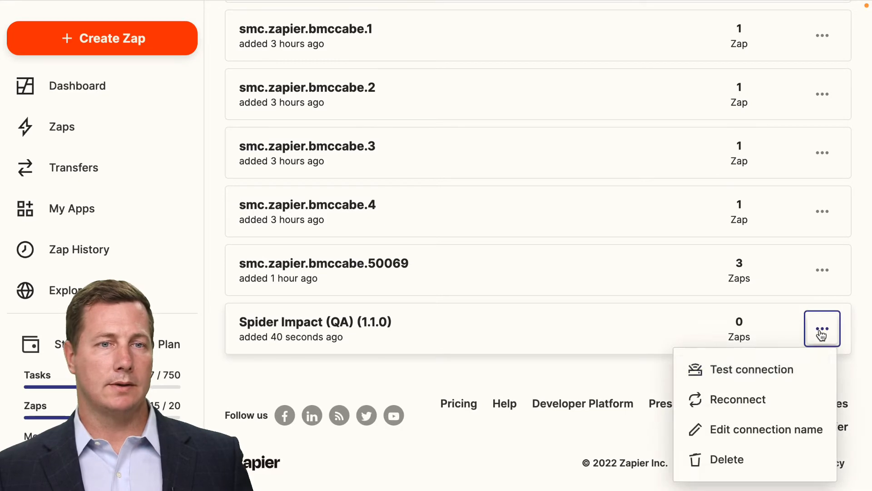
left_click(789, 435)
left_click_drag(445, 246, 220, 238)
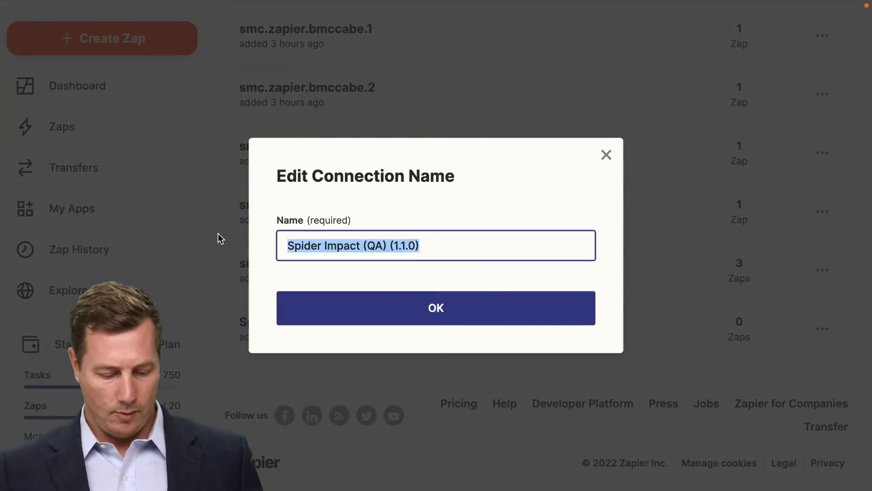
type("Scott'")
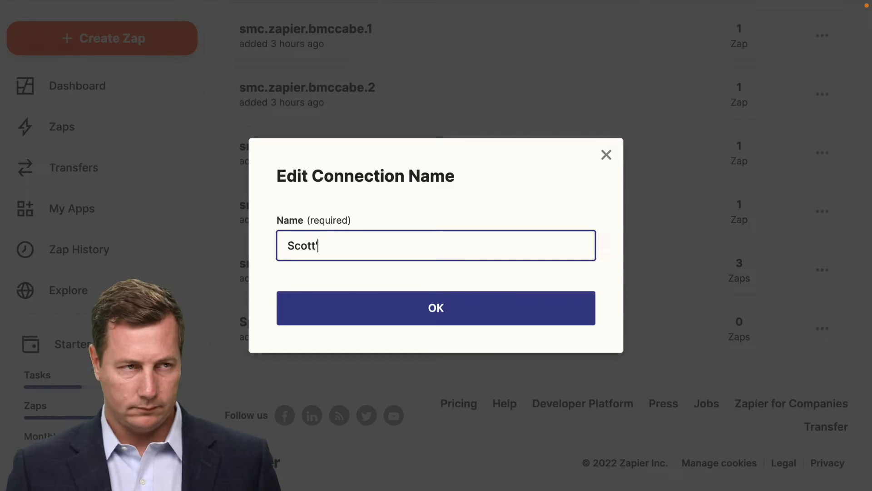
type("s Demo Video ")
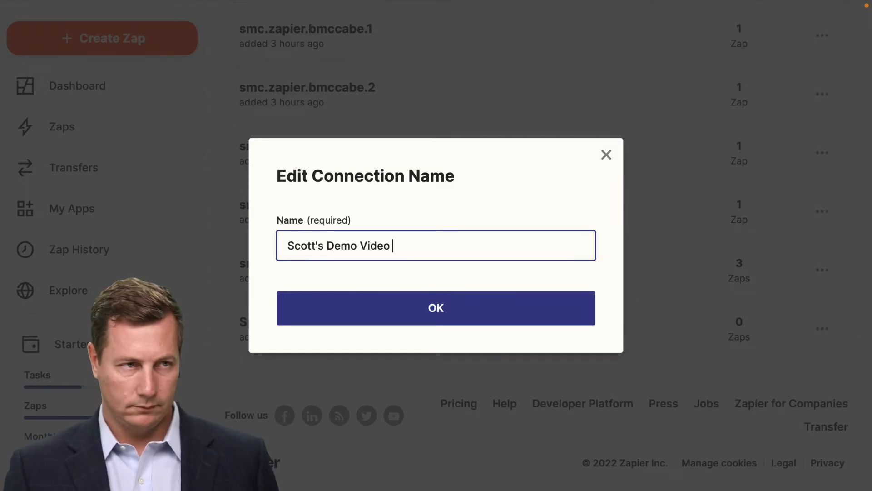
type("Connection")
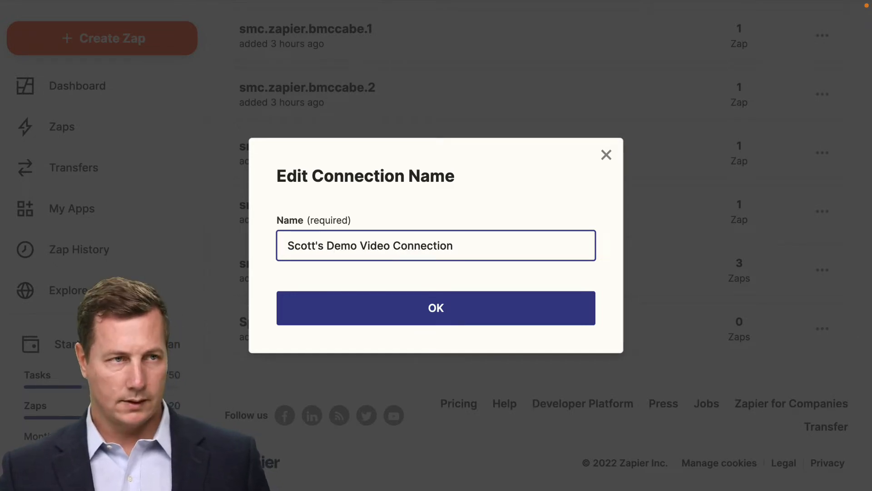
key("ctrl+a")
key("super+c")
left_click(369, 301)
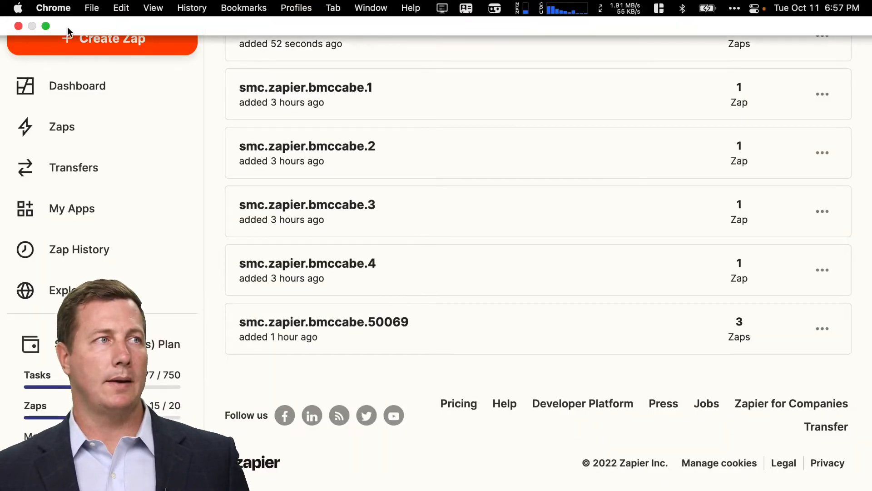
Back in Spider Impact, confirm the Zapier instructions are completed, paste the copied connection name and finish adding the connection.
left_click(45, 26)
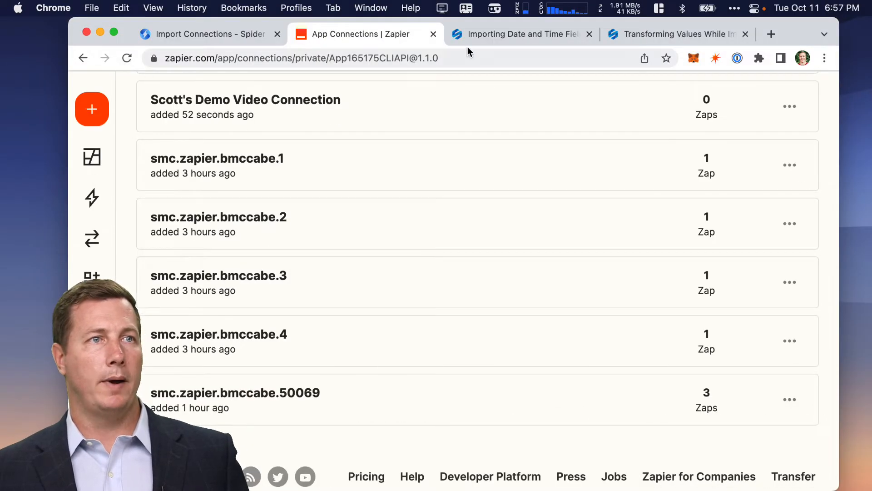
left_click(181, 34)
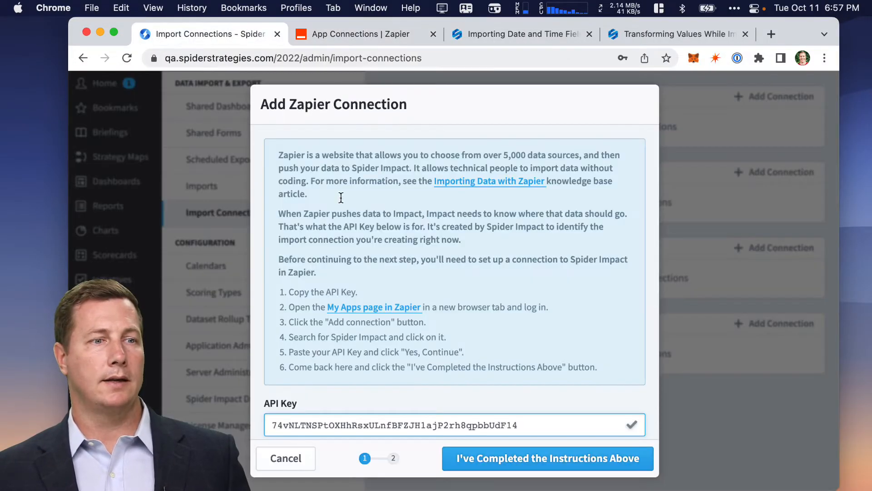
left_click(565, 459)
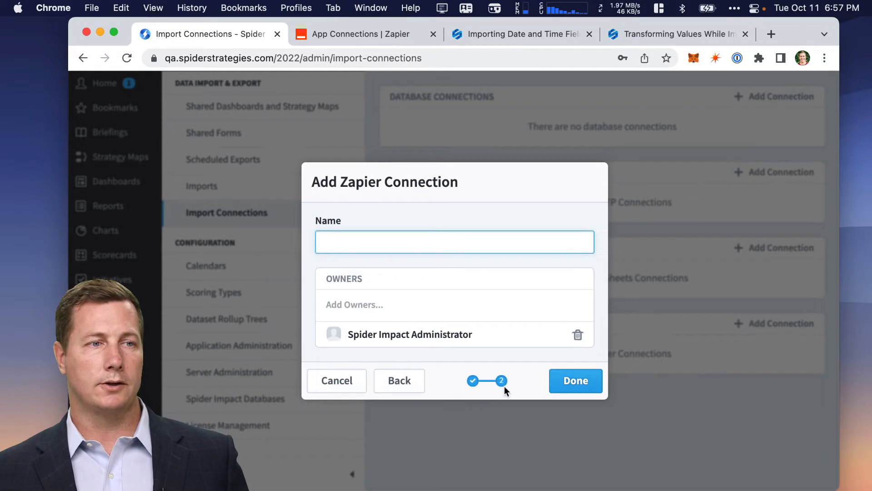
key("super+v")
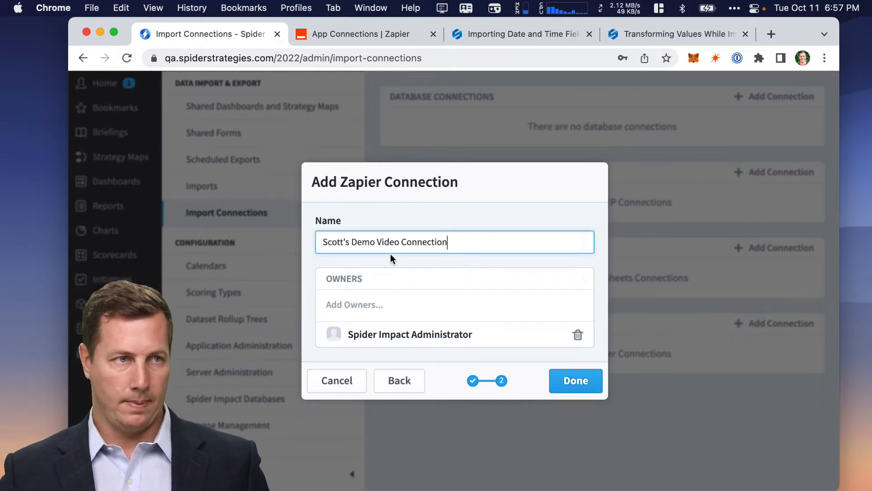
left_click_drag(317, 239, 458, 238)
key("super+c")
left_click(559, 381)
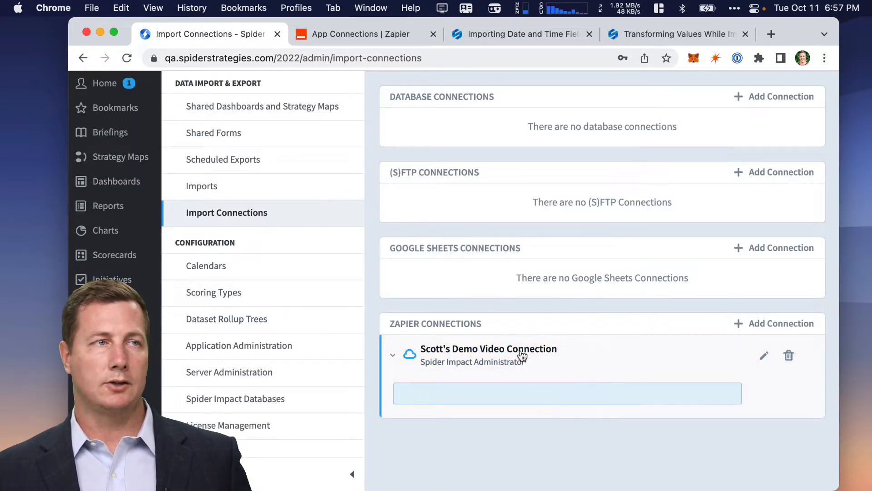
Check the connection in Zapier, return to Spider Impact and start a new dataset with Zapier as its data source.
left_click(359, 34)
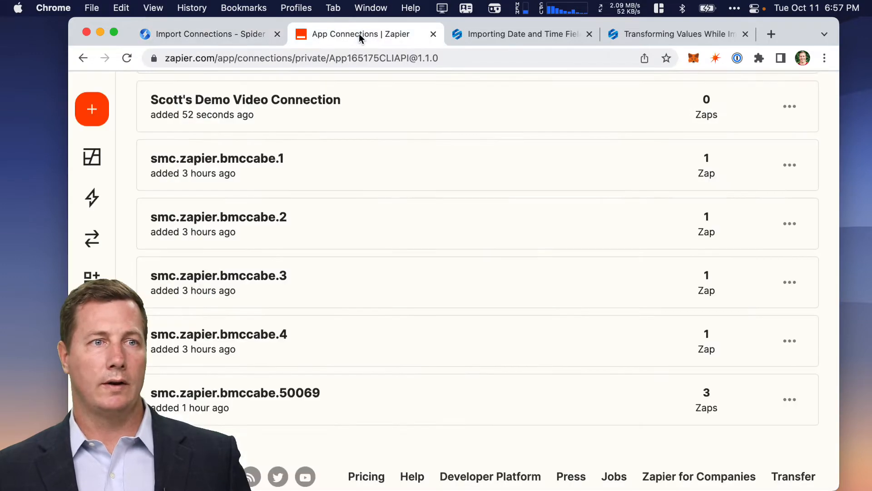
left_click(234, 35)
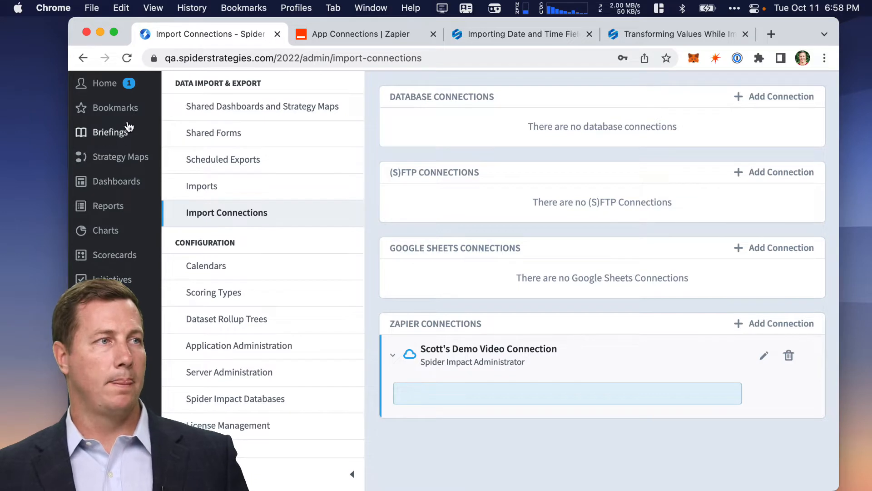
left_click(141, 205)
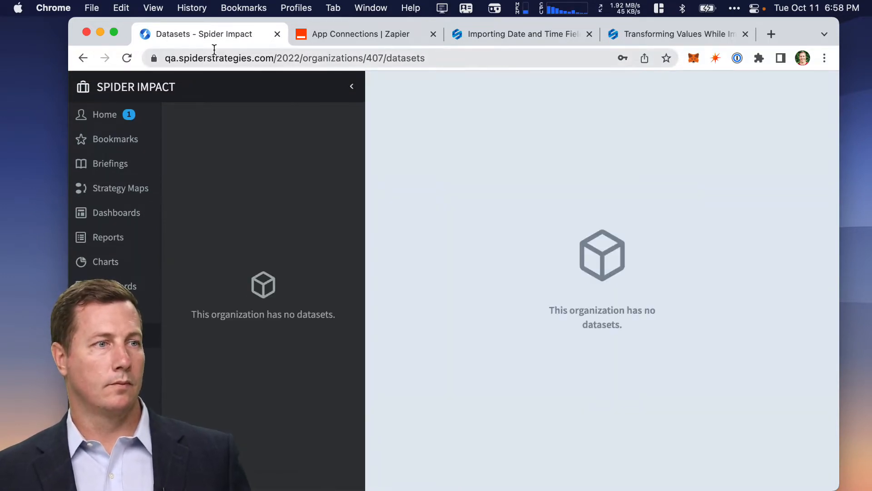
left_click(253, 332)
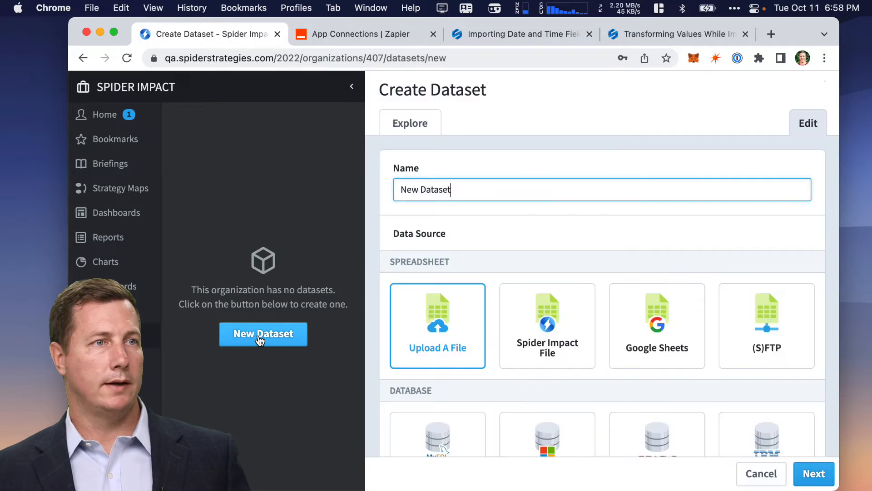
scroll(432, 331, "down", 6)
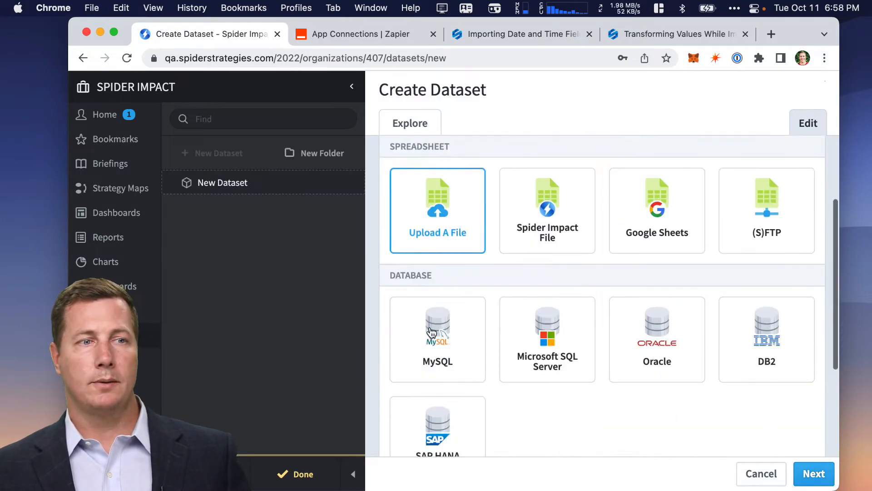
left_click(441, 388)
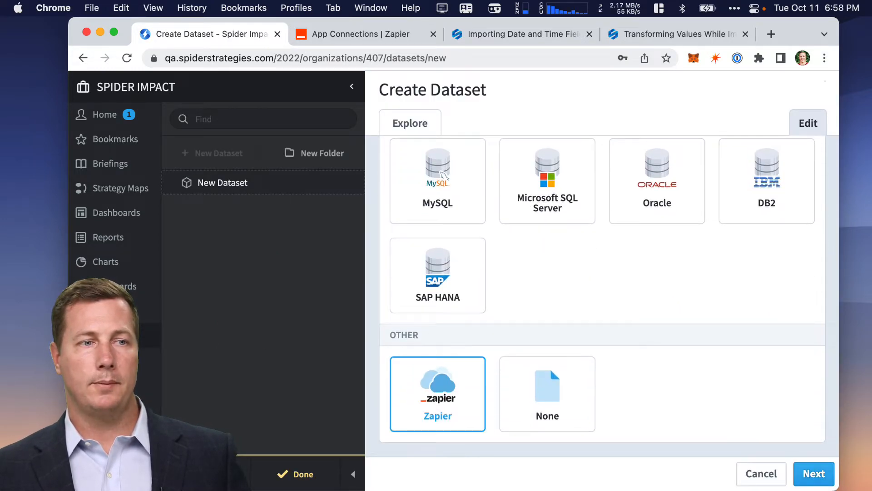
left_click(813, 473)
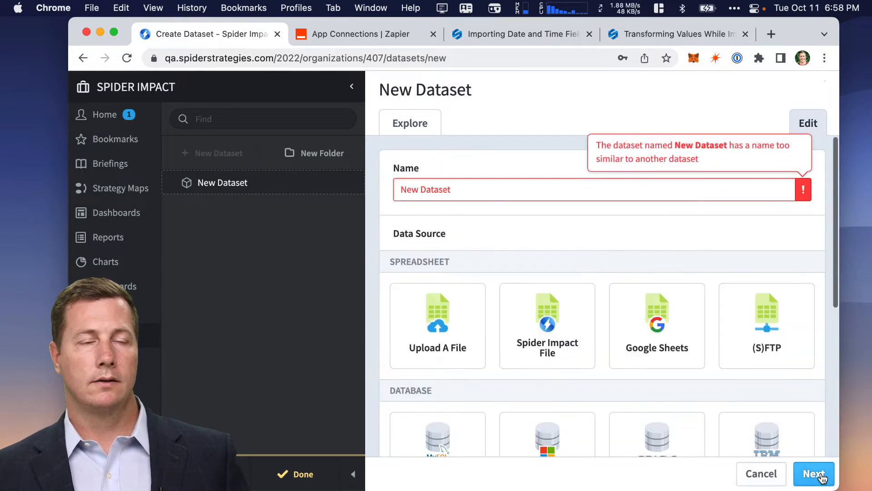
key("super+a")
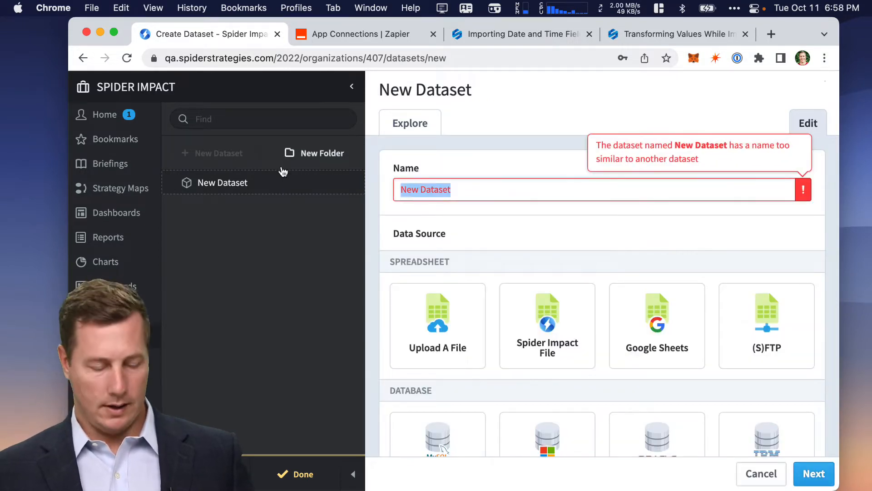
key("super+v")
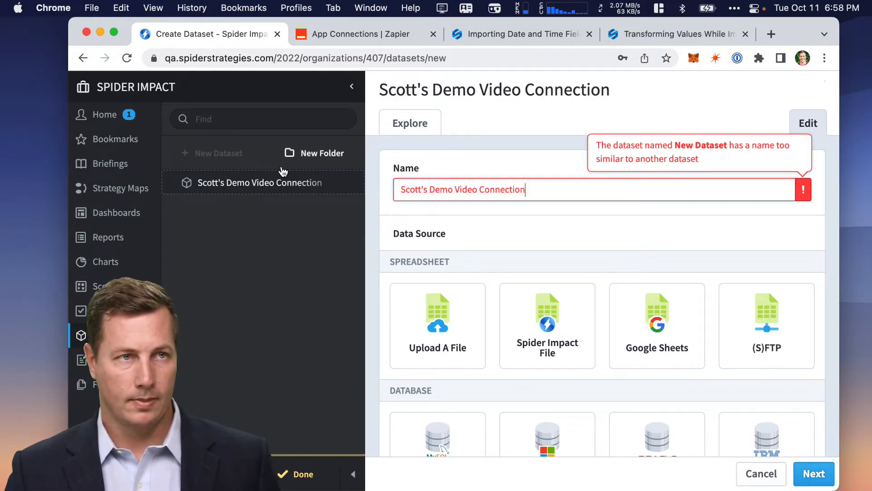
key("BackSpace")
key("BackSpace")
key("BackSpace")
key("BackSpace")
key("BackSpace")
key("BackSpace")
key("BackSpace")
Name the new dataset Google Analytics and continue to the Zap selection.
key("super+a")
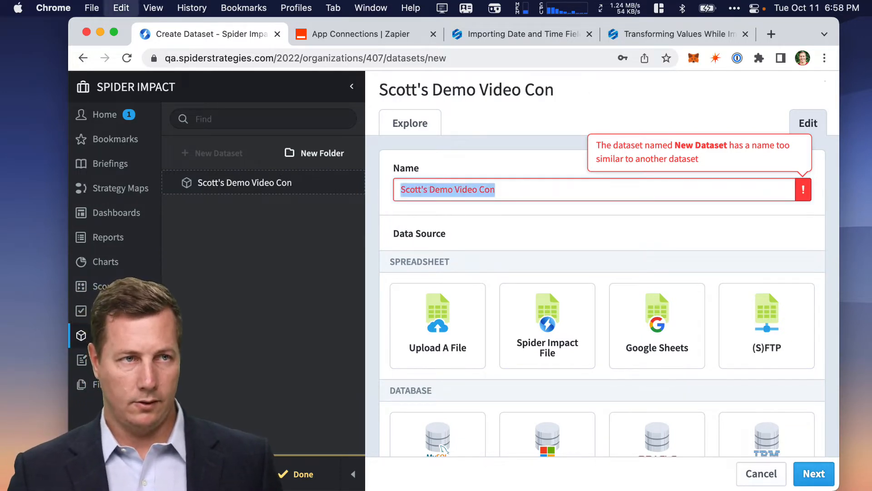
type("Google")
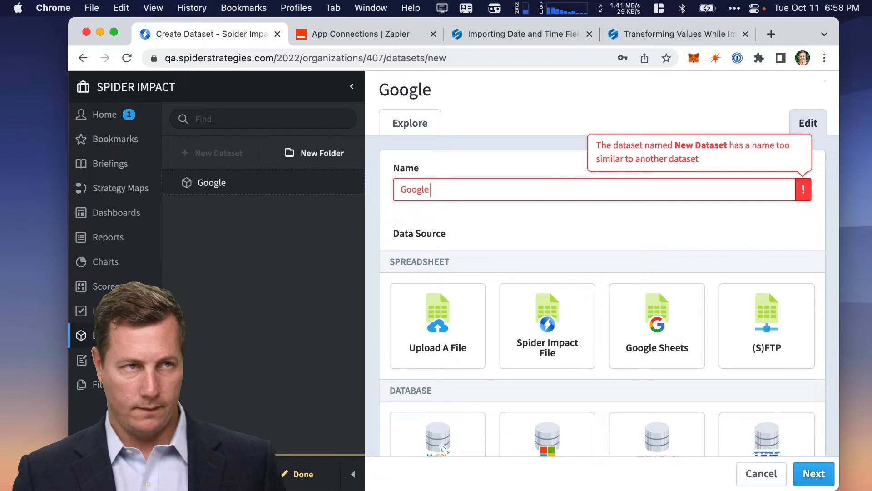
type(" Analytics")
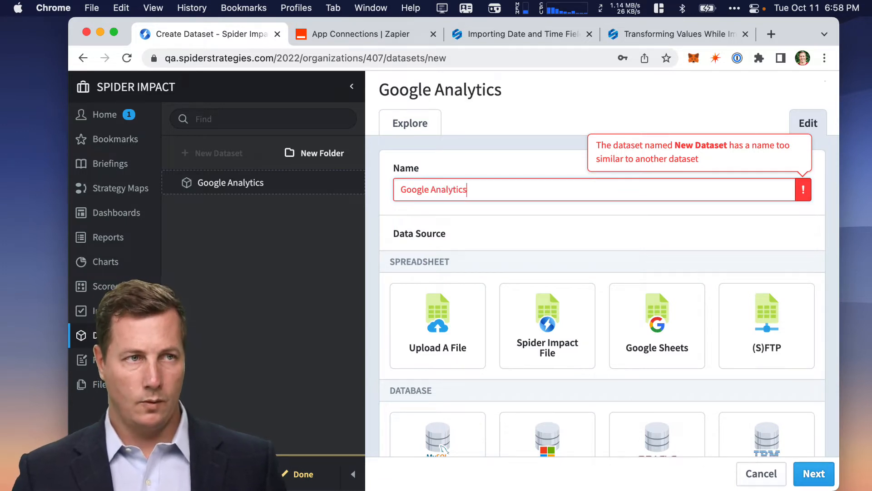
left_click(808, 473)
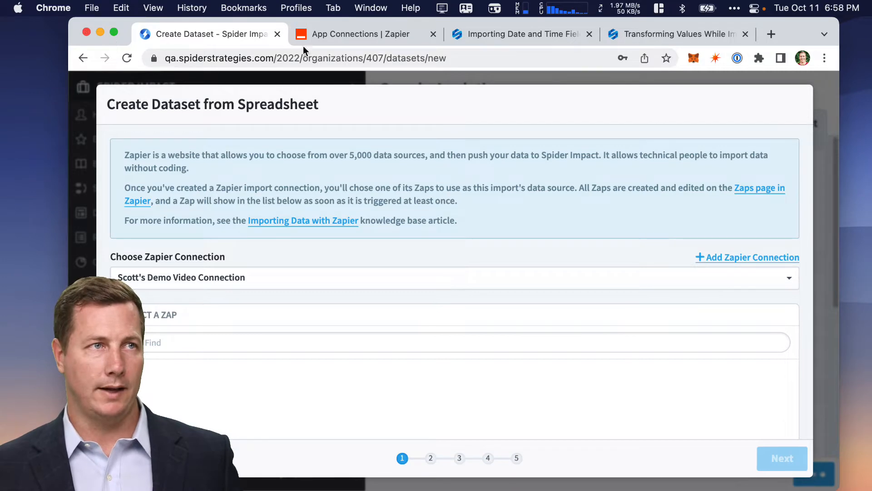
Switch to Zapier and create a new Zap triggered by the Every Day event of Schedule by Zapier.
left_click(363, 39)
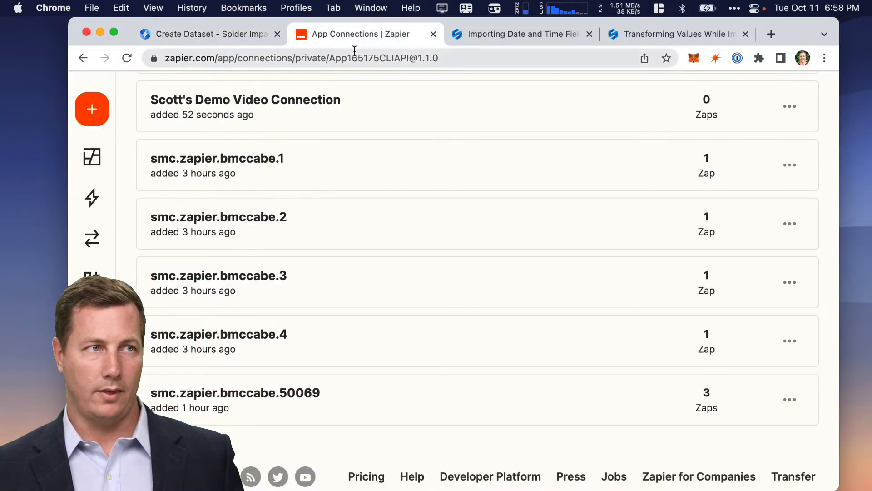
left_click(114, 31)
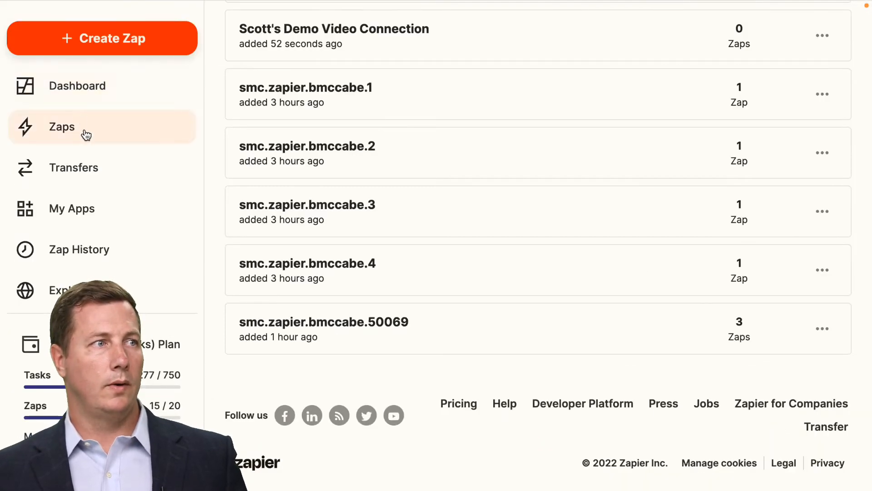
left_click(115, 43)
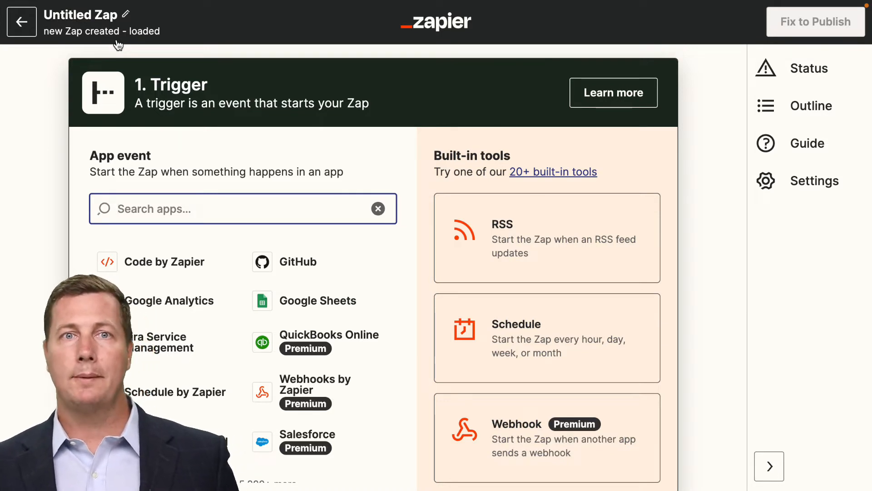
left_click(492, 326)
left_click(331, 272)
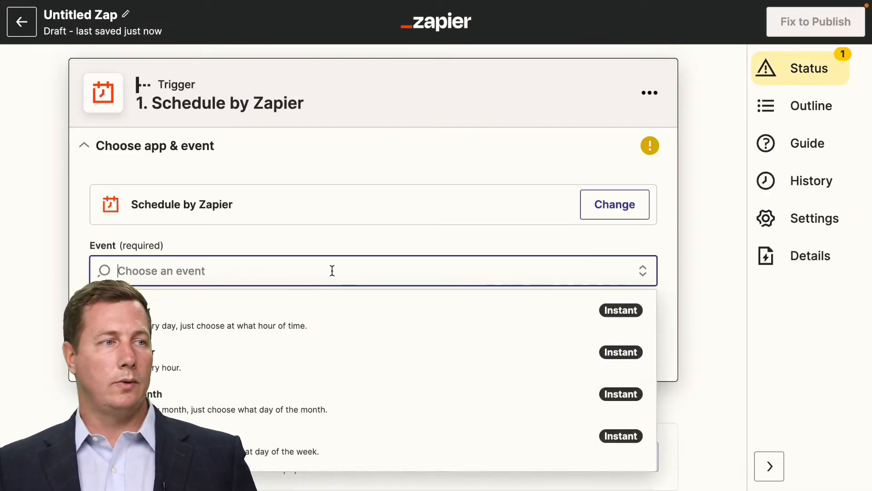
left_click(306, 328)
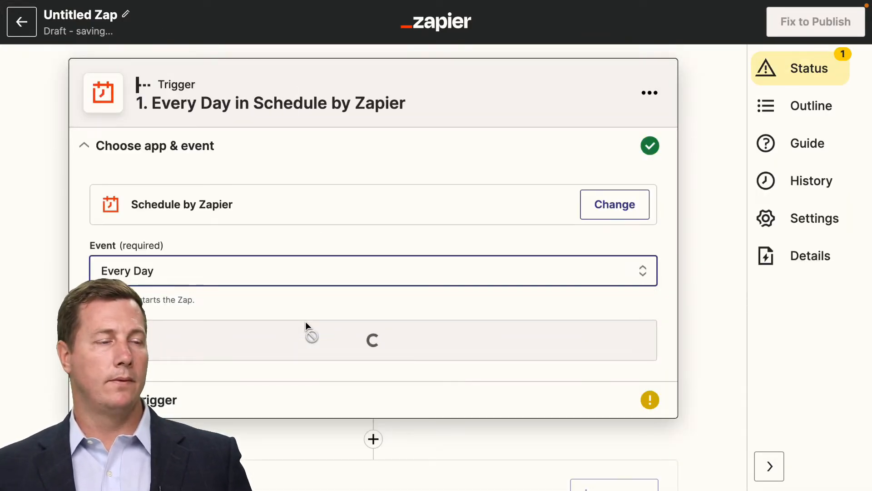
left_click(322, 342)
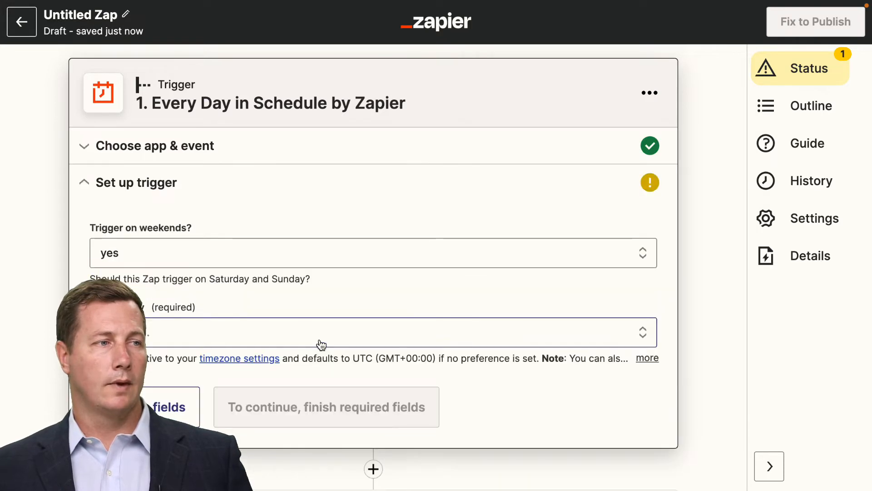
Choose a time of day for the daily schedule trigger and test the trigger.
left_click(318, 344)
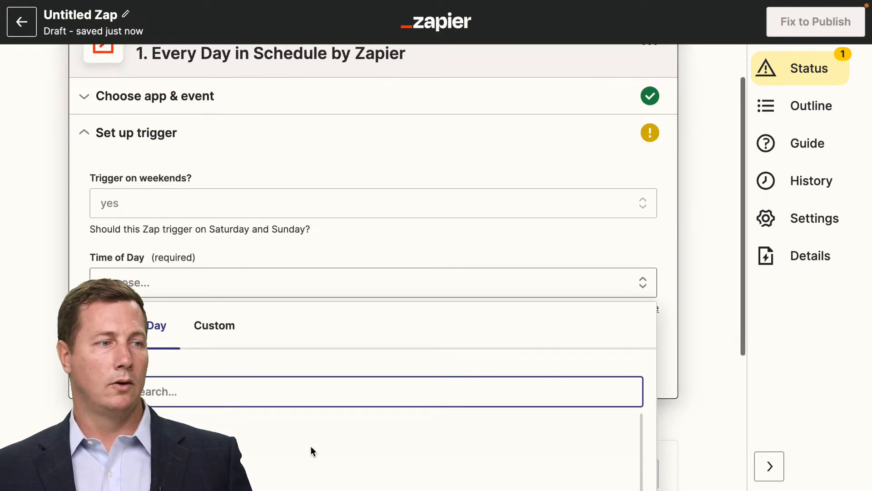
left_click(309, 466)
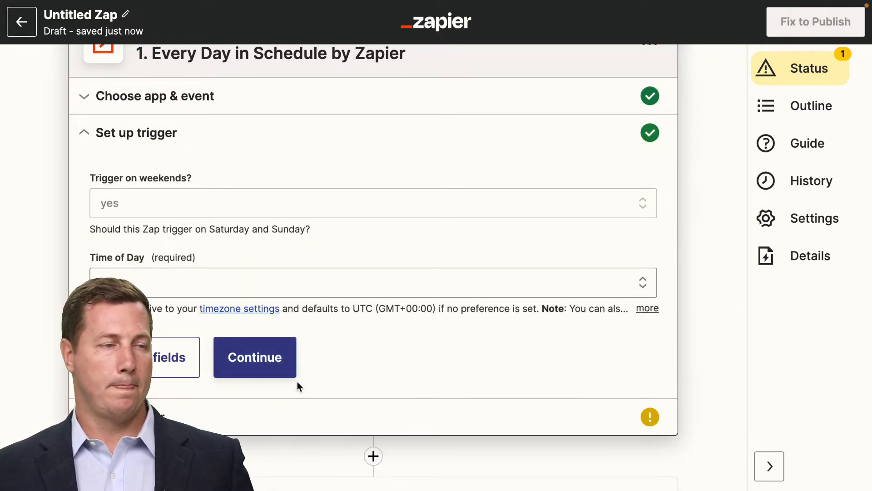
left_click(282, 367)
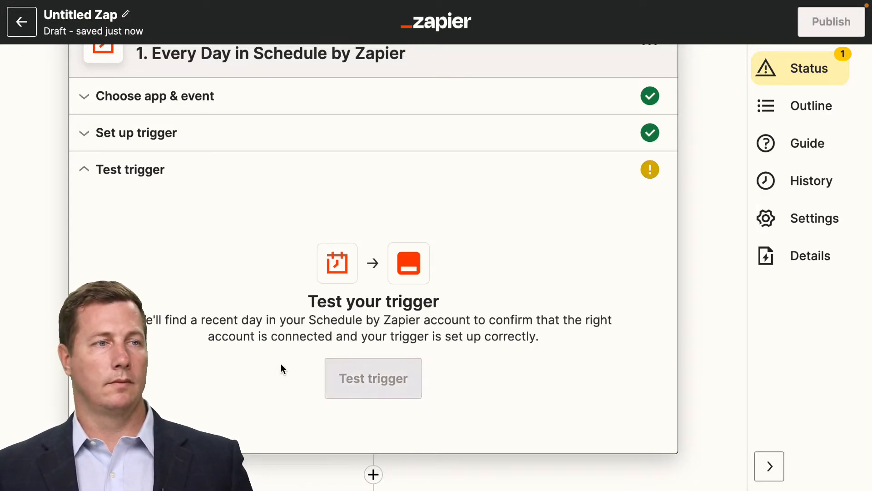
left_click(380, 378)
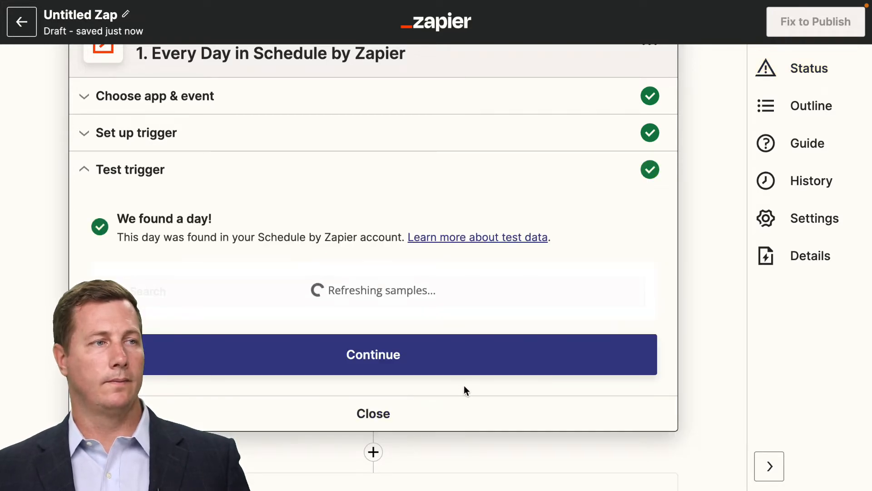
Set the Zap's second step to the Google Analytics app with the Run Report event.
scroll(486, 385, "down", 5)
left_click(408, 383)
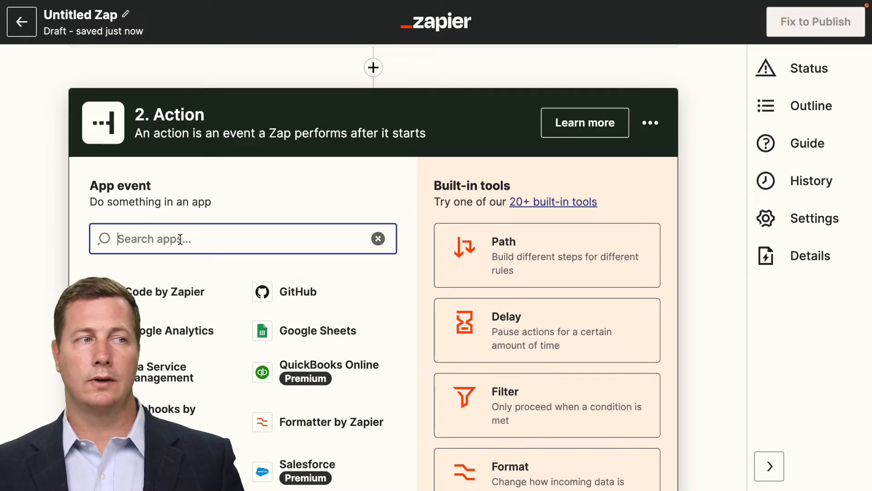
left_click(171, 331)
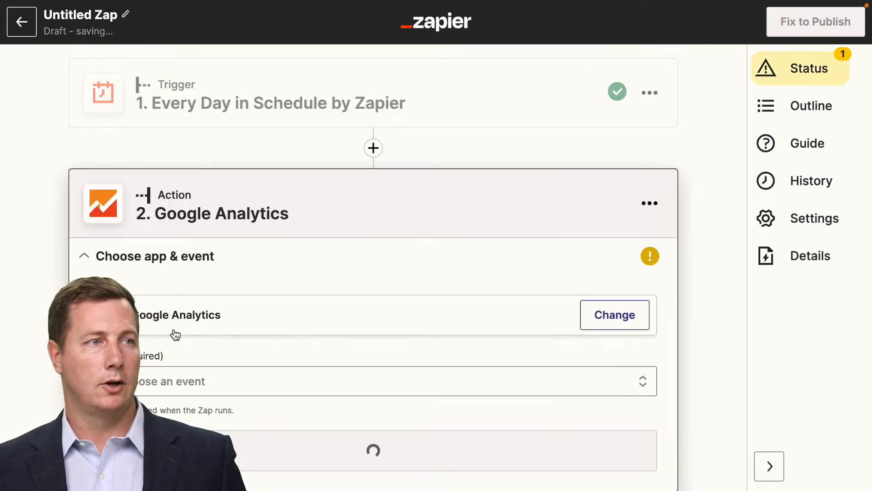
scroll(295, 320, "down", 2)
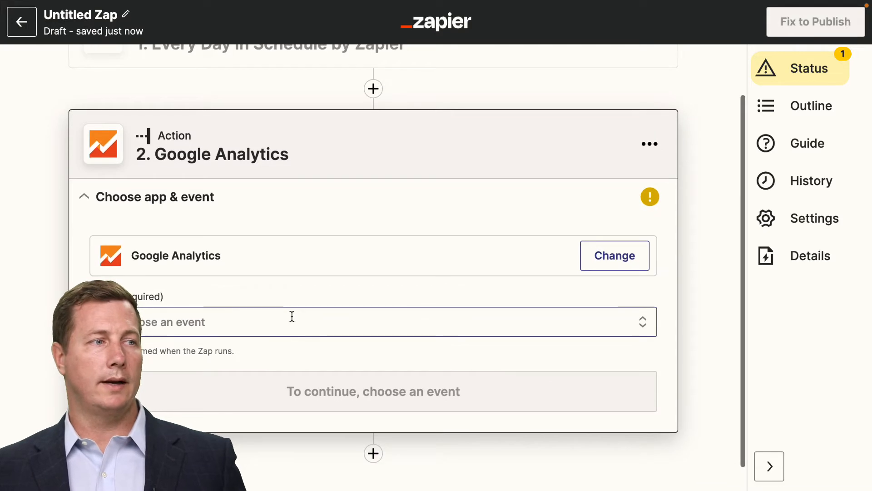
left_click(249, 320)
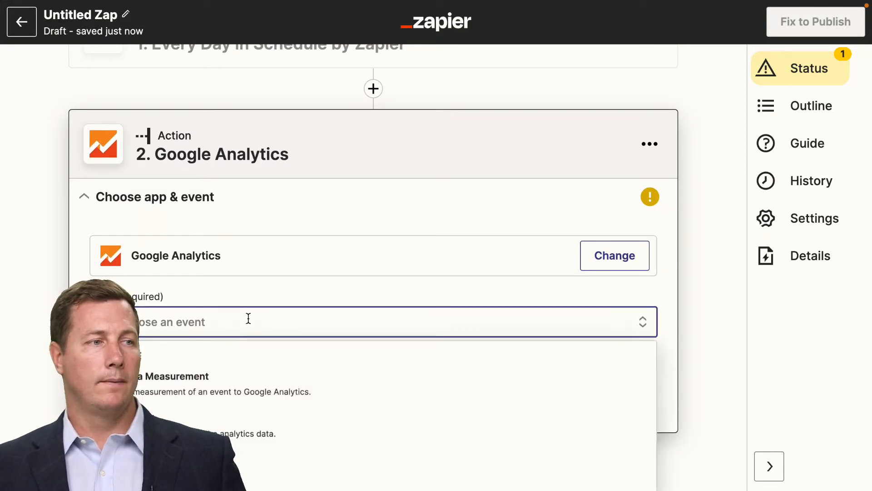
left_click(271, 429)
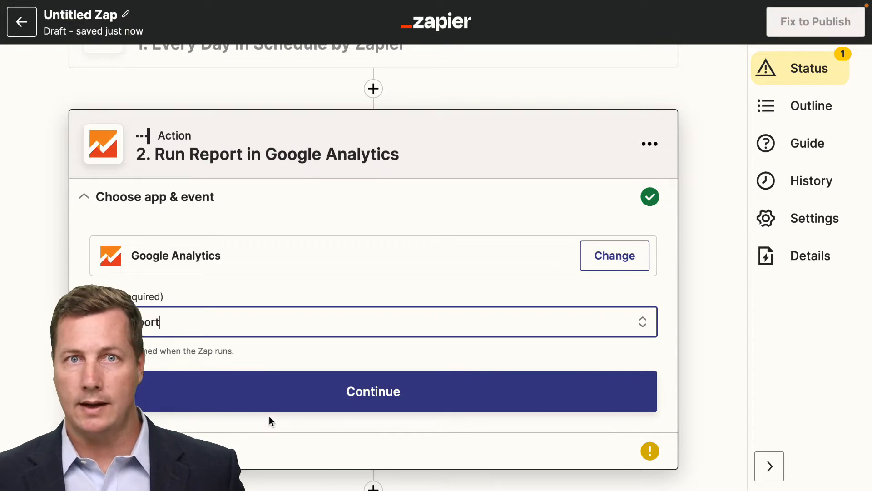
left_click(275, 400)
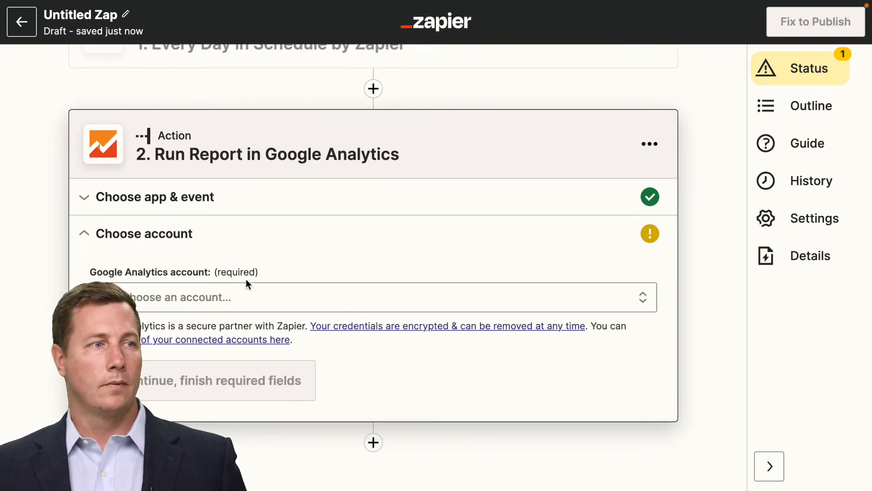
Connect a new Google Analytics account by allowing Zapier access to the owner's Google account, and continue to the action setup.
left_click(249, 295)
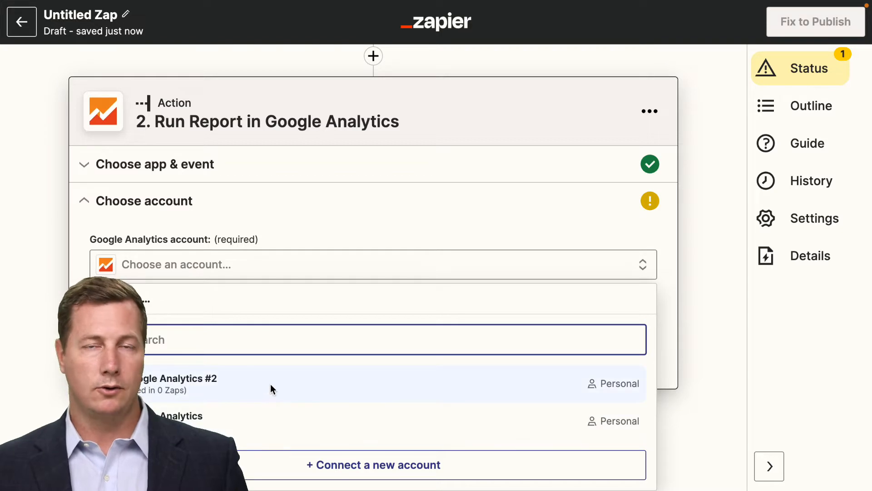
left_click(373, 465)
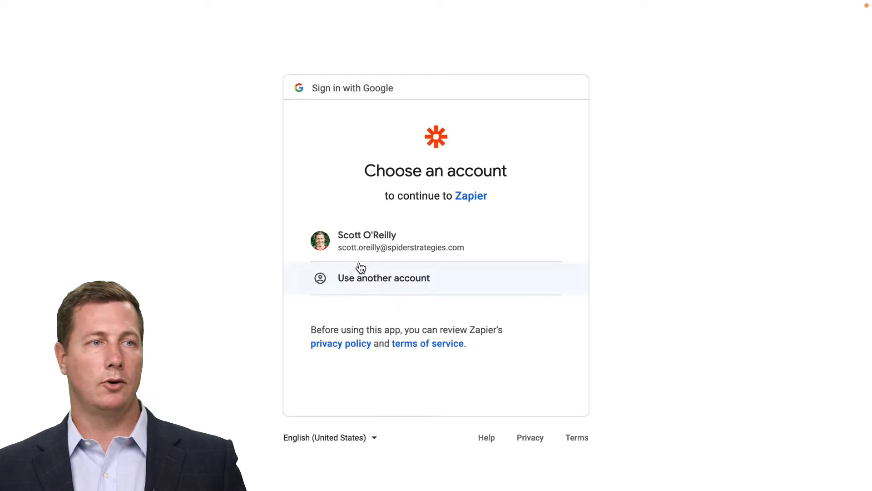
left_click(375, 241)
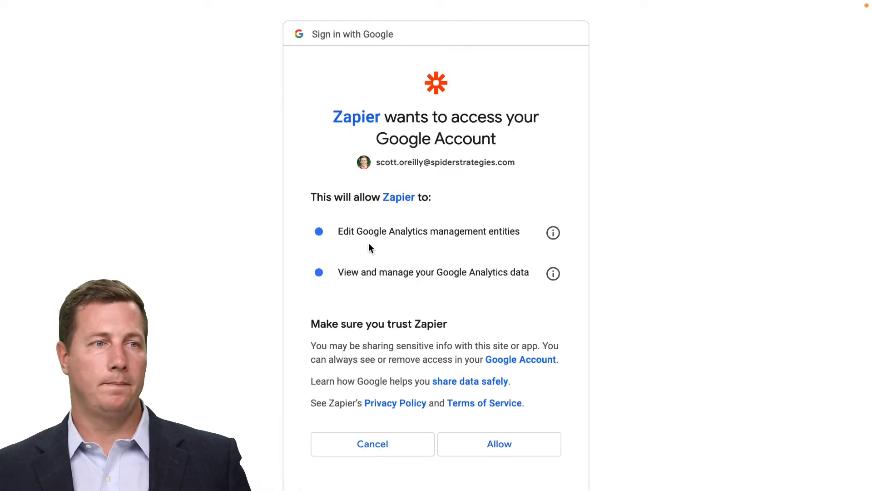
left_click(518, 452)
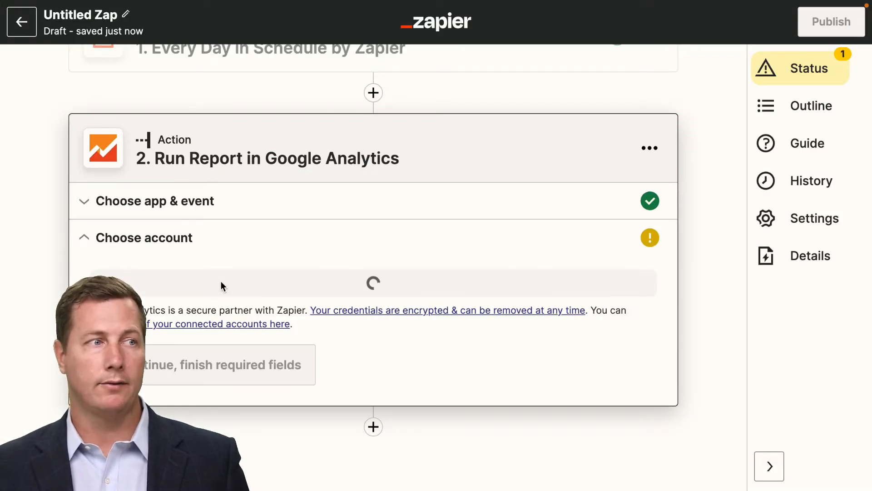
left_click(231, 269)
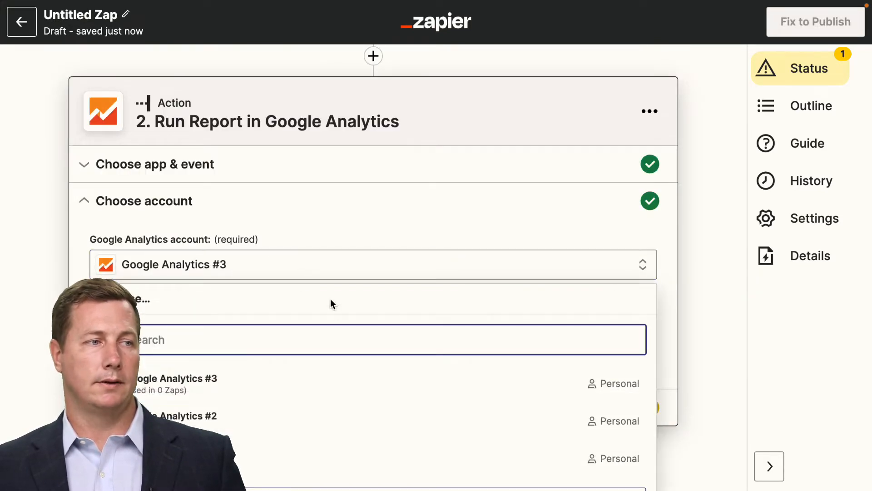
left_click(346, 235)
left_click(157, 347)
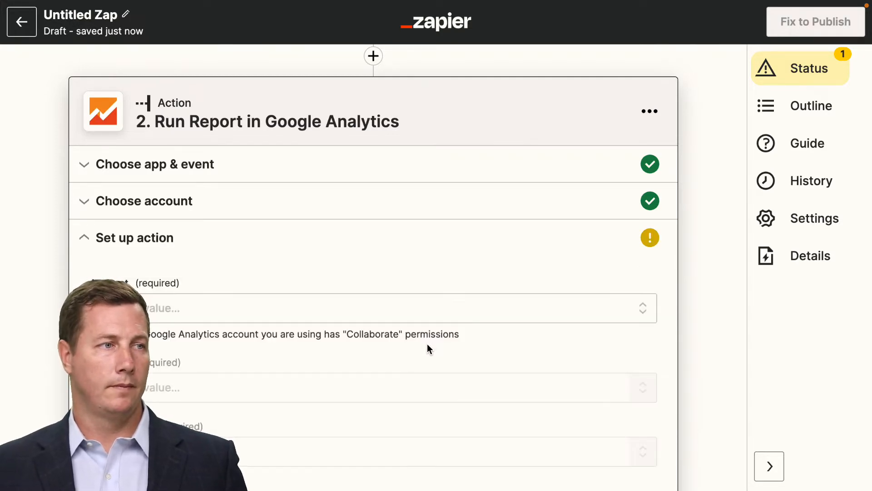
Set the report's account to Spider Strategies and its property to Spider Strategies Website.
scroll(427, 344, "down", 3)
left_click(279, 202)
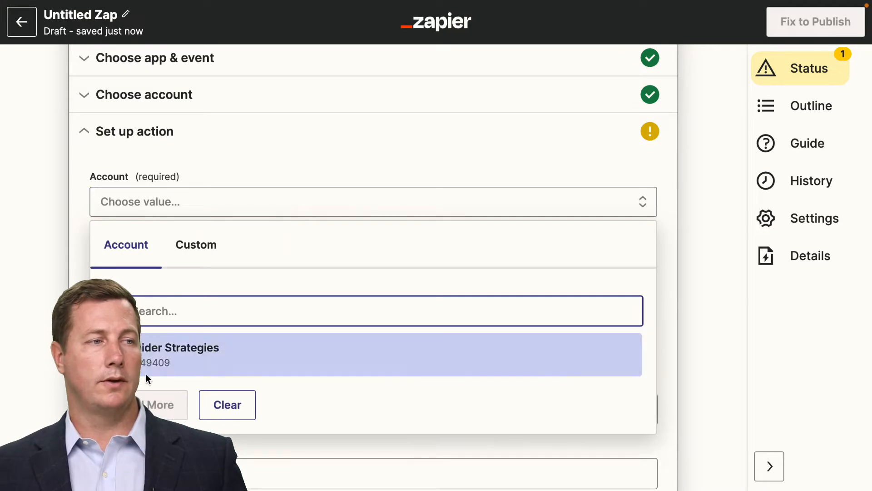
left_click(159, 356)
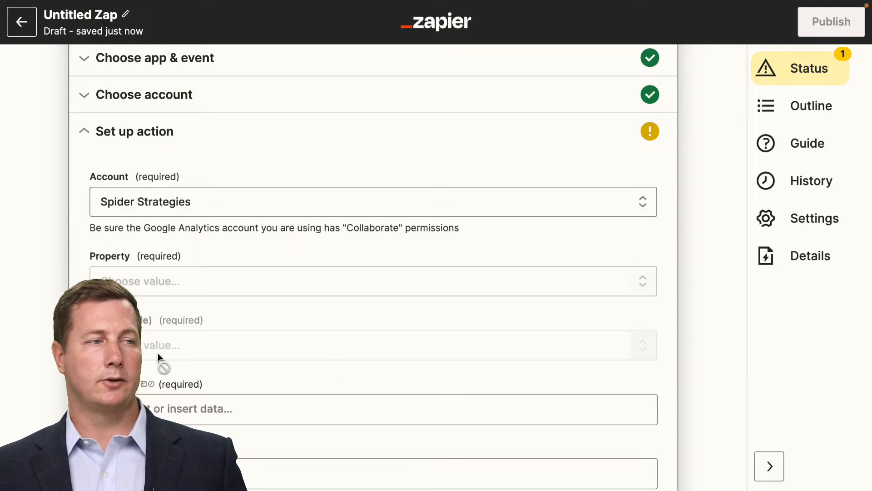
left_click(204, 288)
scroll(232, 297, "down", 3)
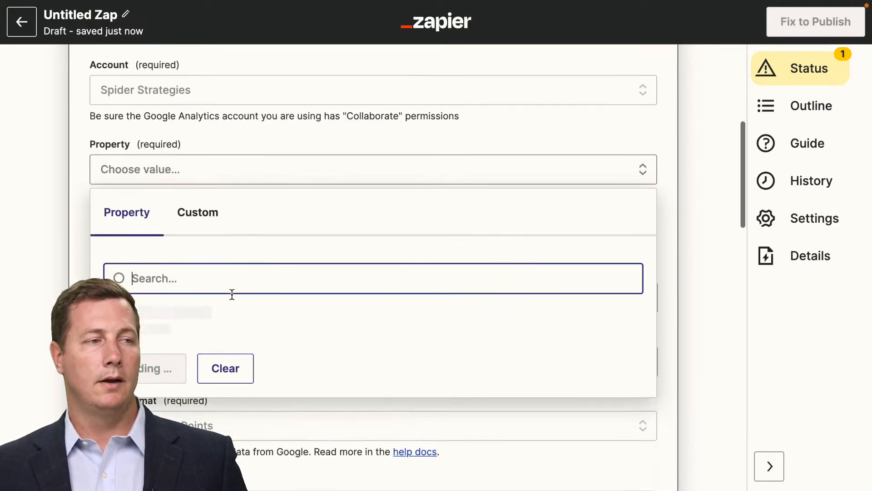
left_click(205, 323)
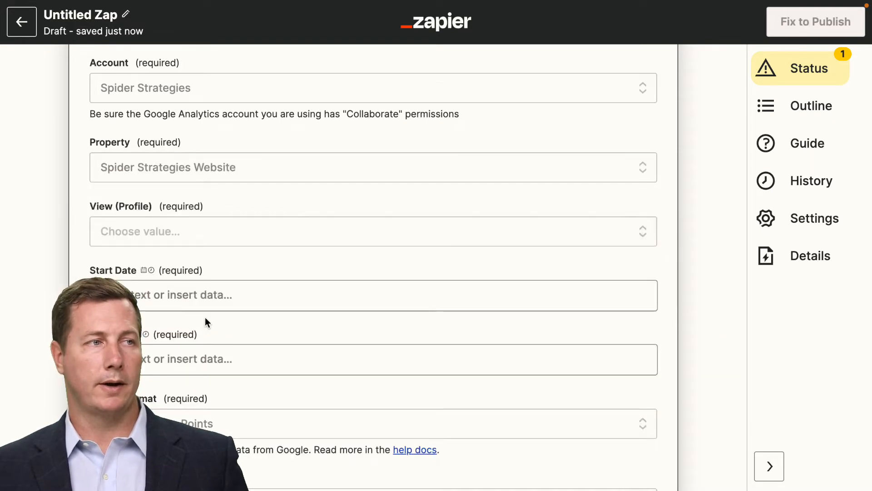
Choose spiderstrategies.com as the view (profile) for the Google Analytics report.
left_click(231, 230)
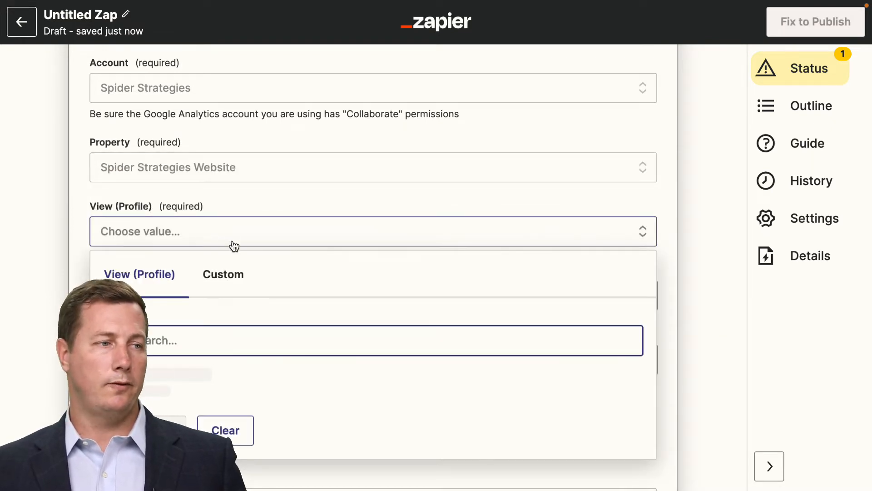
scroll(245, 280, "down", 2)
left_click(222, 324)
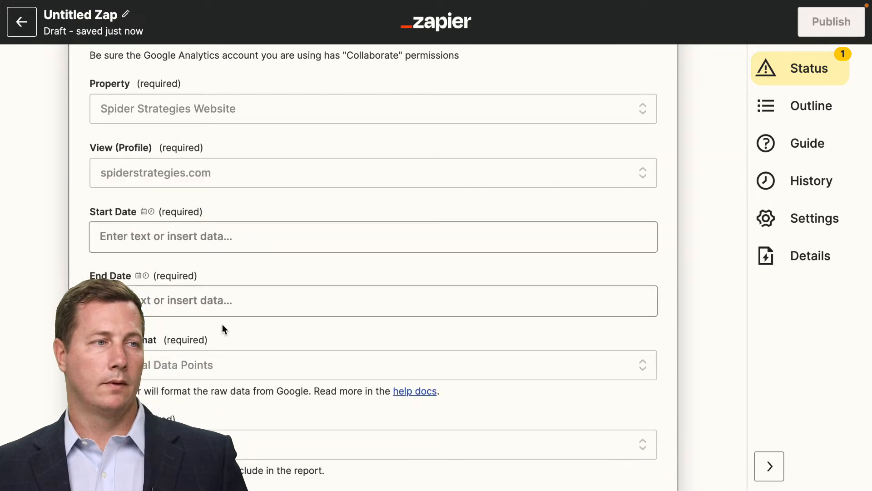
Fill both the report's start date and end date with the Pretty Date value from the Every Day schedule trigger.
left_click(224, 238)
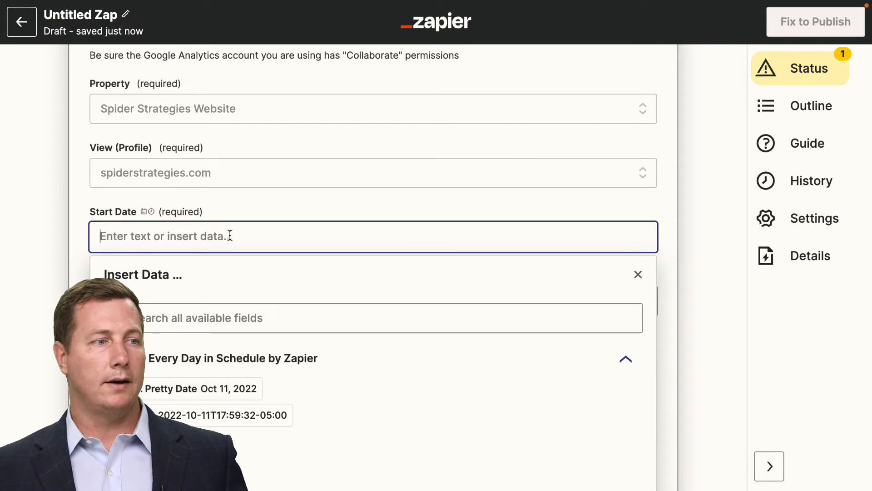
left_click(240, 387)
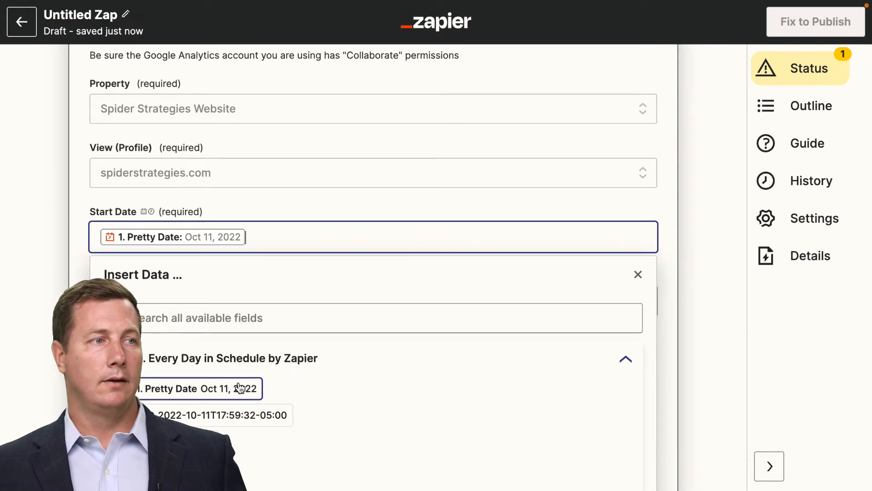
left_click(296, 193)
left_click(230, 298)
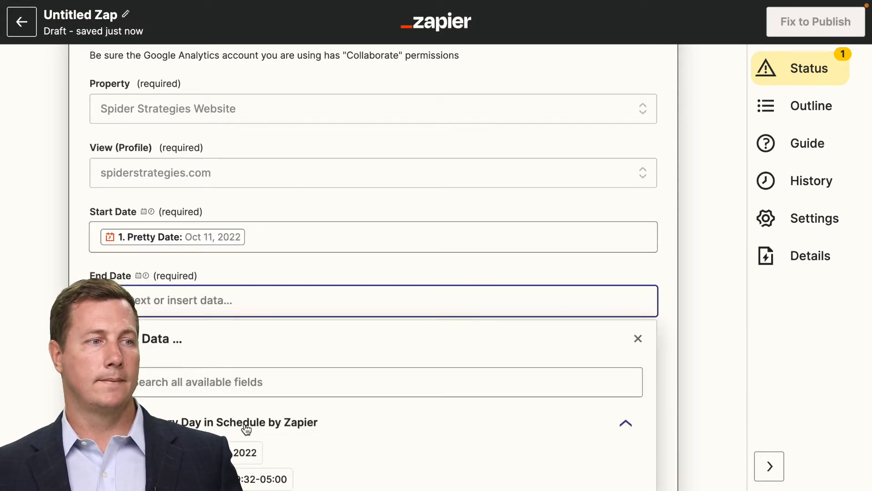
left_click(80, 251)
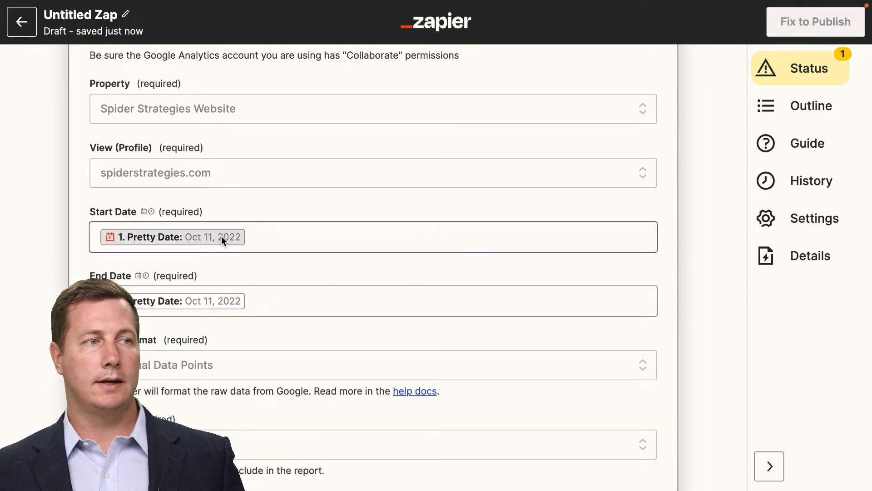
Replace the report's start date with the fixed date January 1, 2022.
left_click(273, 236)
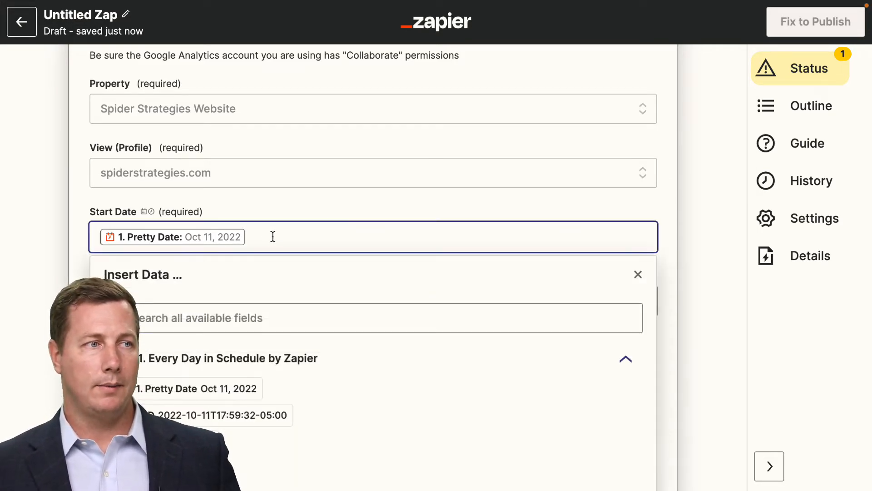
key("BackSpace")
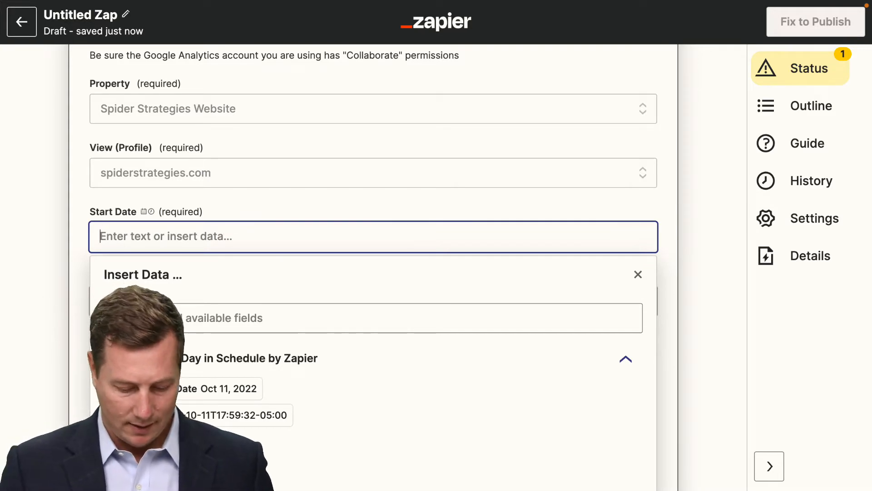
type("January 1")
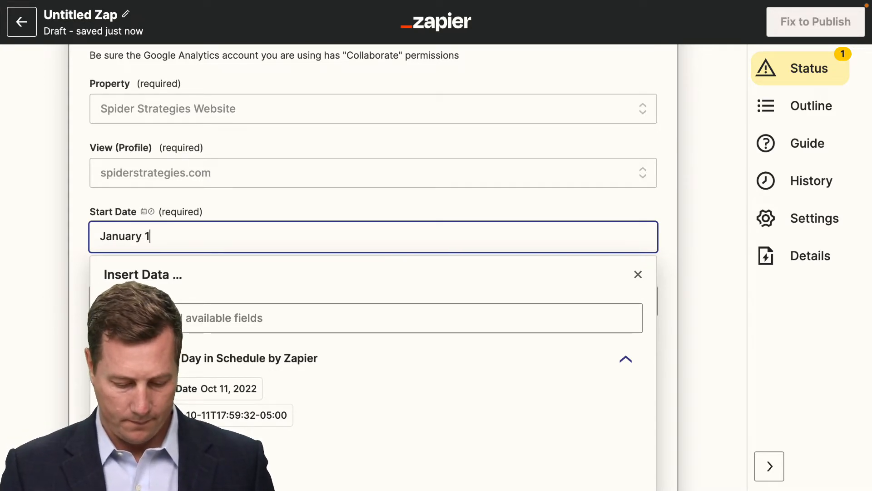
type(", 2022")
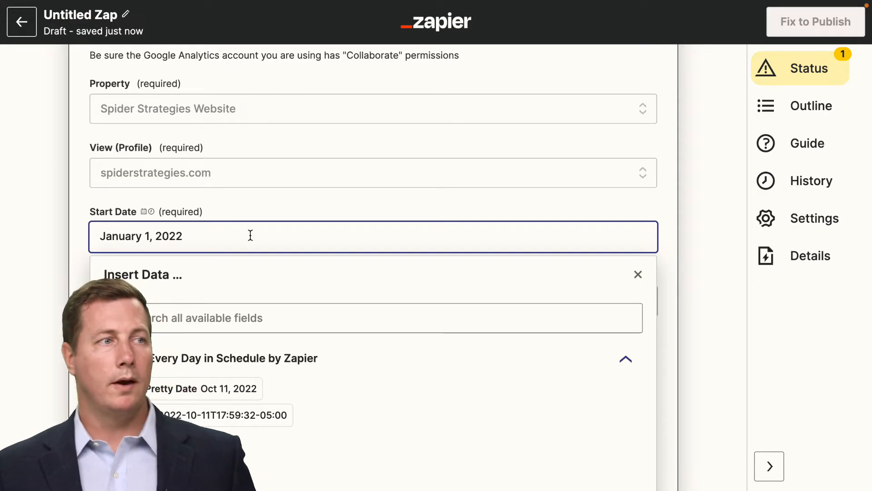
left_click(244, 202)
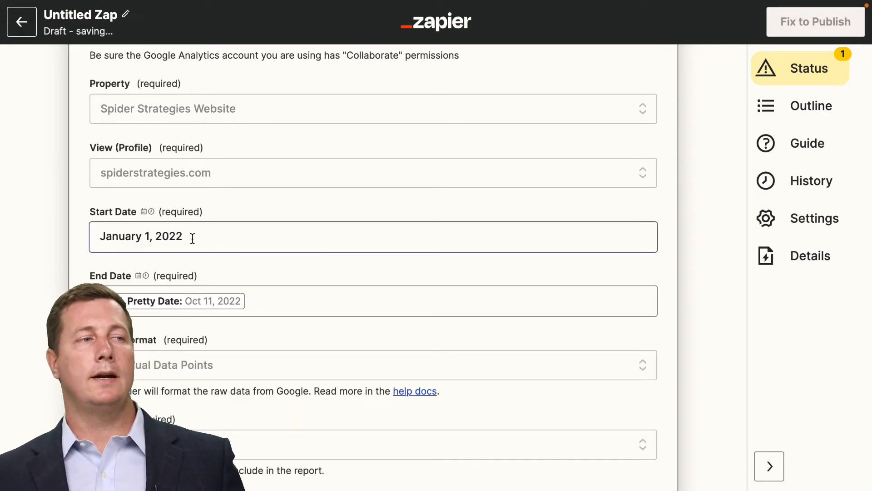
left_click(202, 299)
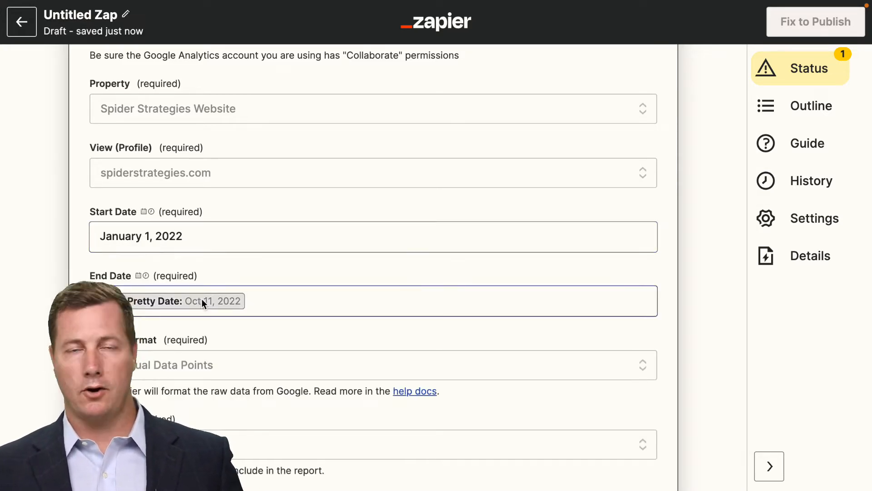
left_click(202, 242)
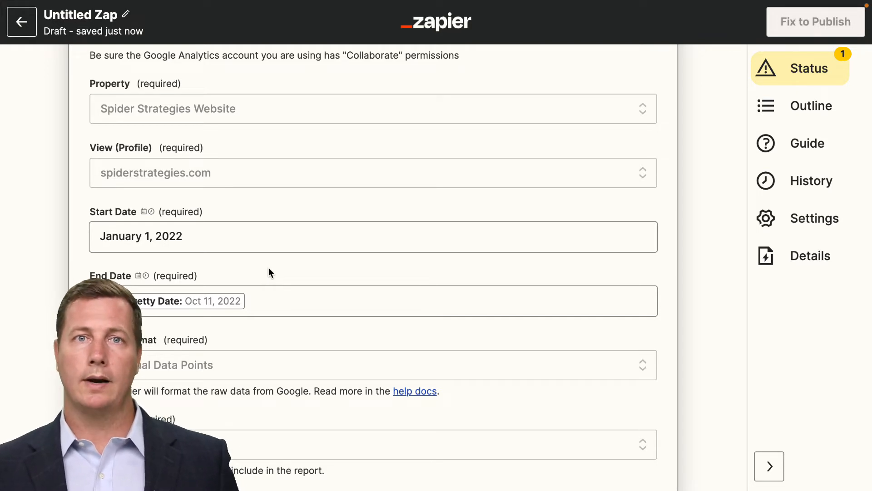
Set the report's output format to Rows and review the other available formats.
scroll(268, 271, "down", 3)
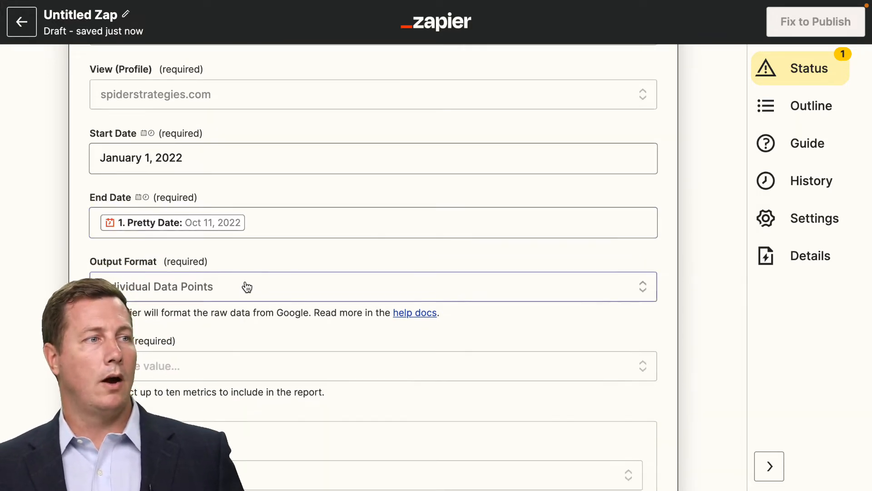
left_click(247, 286)
left_click(146, 359)
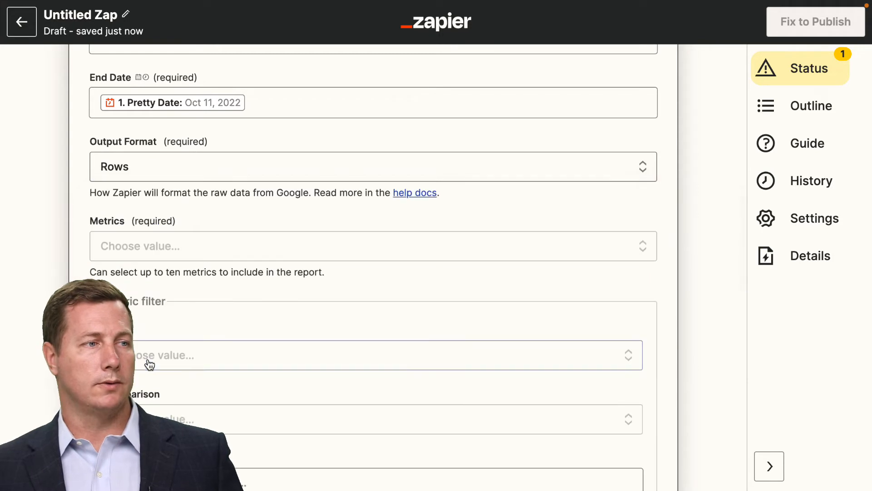
left_click(187, 167)
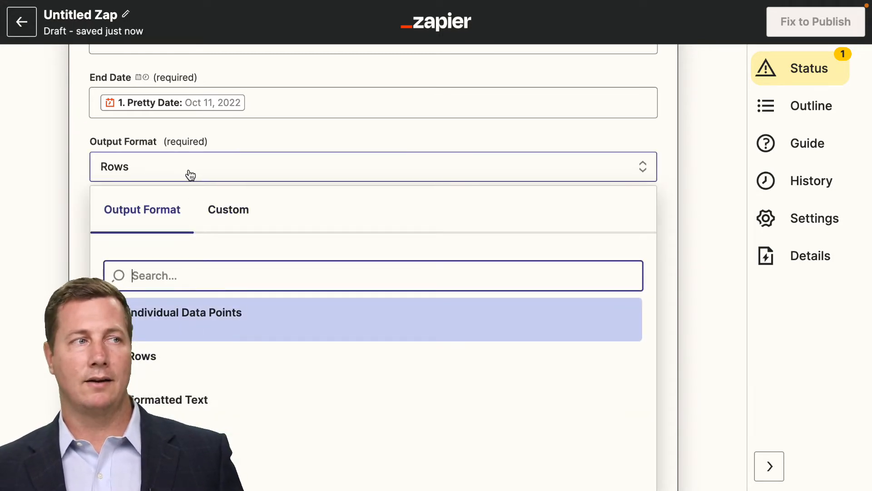
left_click(54, 181)
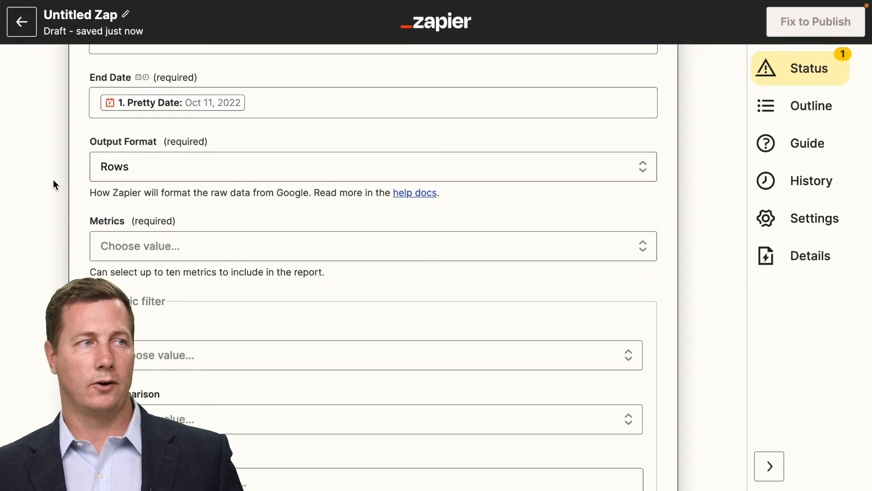
Browse the available metrics, search for "bounce" and add Bounce Rate as the report's first metric.
left_click(192, 247)
scroll(450, 300, "down", 3)
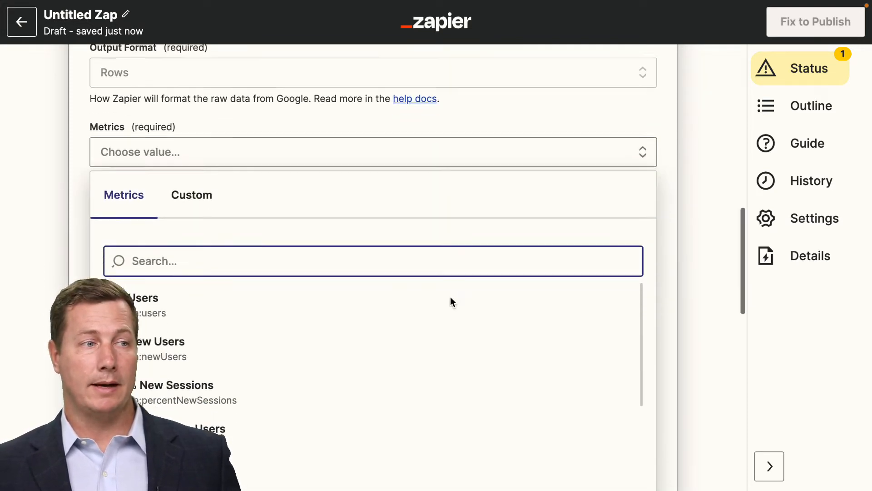
scroll(423, 345, "down", 10)
scroll(423, 345, "down", 20)
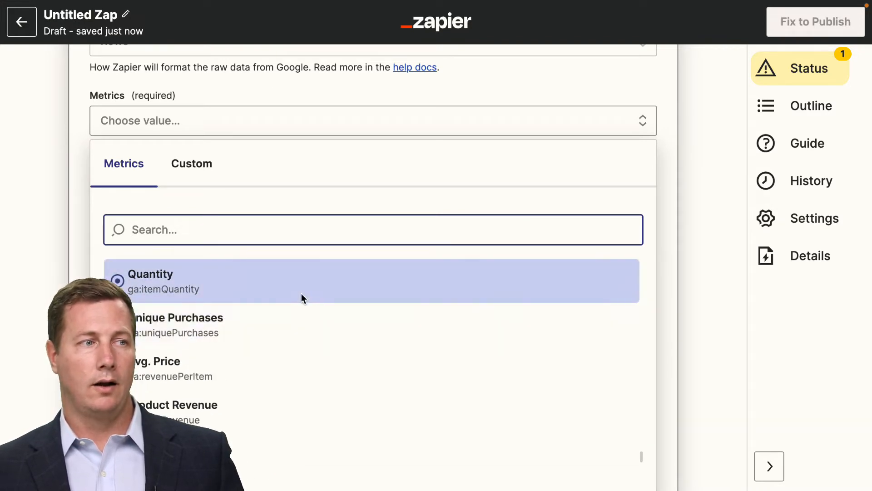
scroll(287, 365, "up", 10)
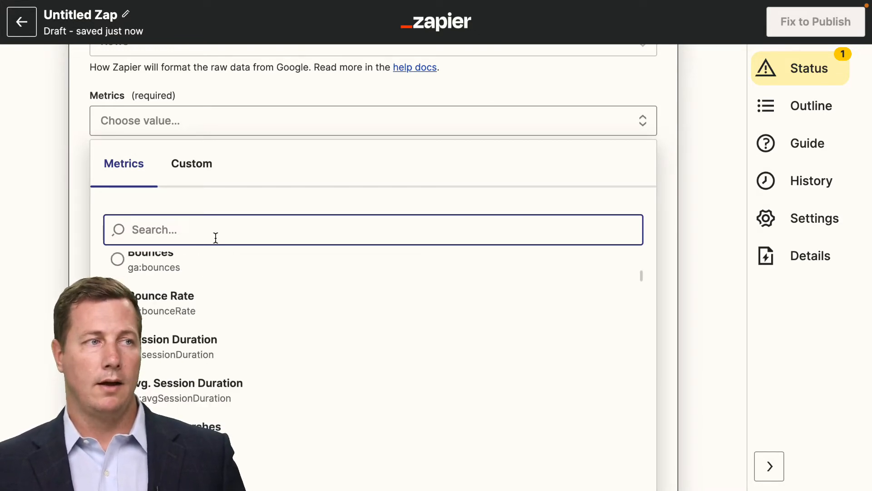
type("bounce")
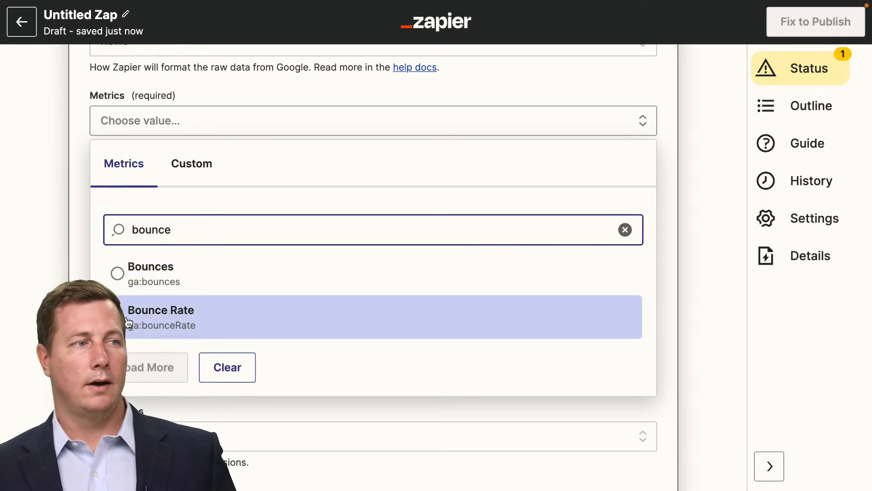
left_click(166, 316)
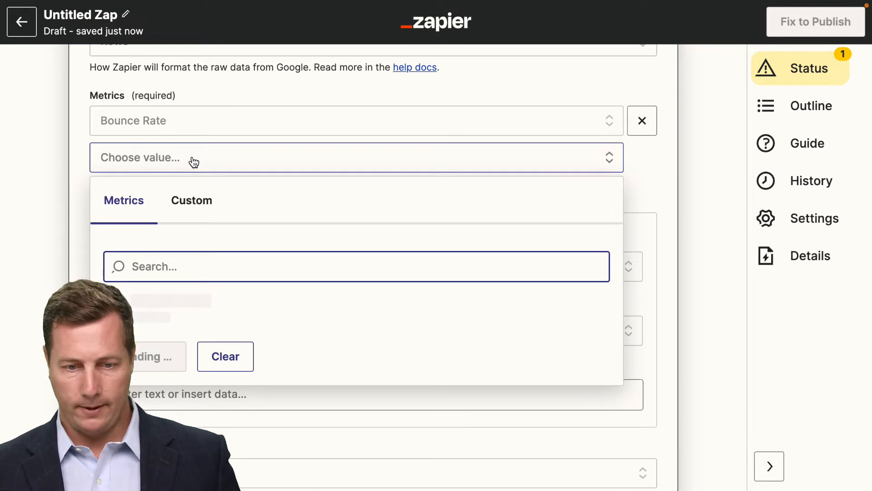
Add Pageviews and Avg. Time on Page as the report's second and third metrics.
type("page")
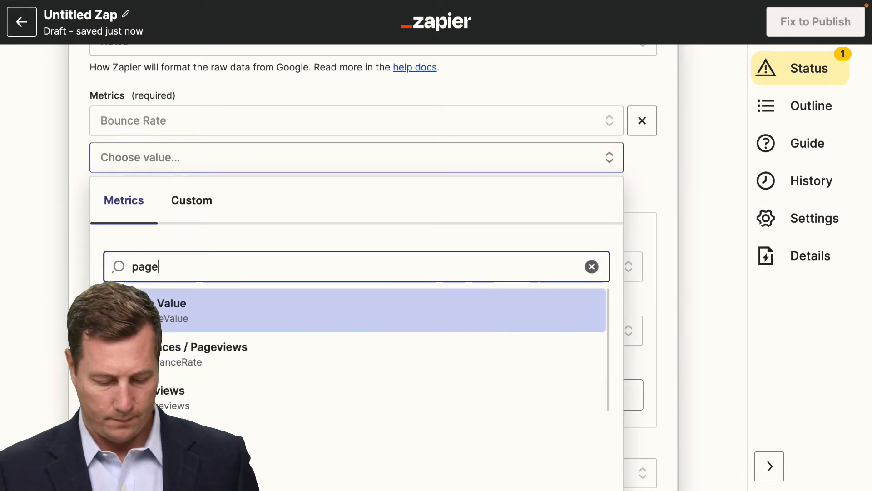
type("view")
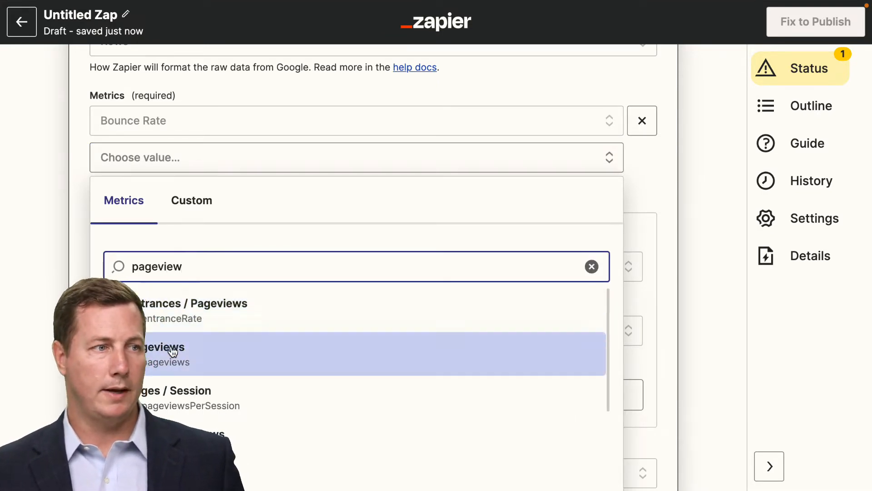
left_click(173, 351)
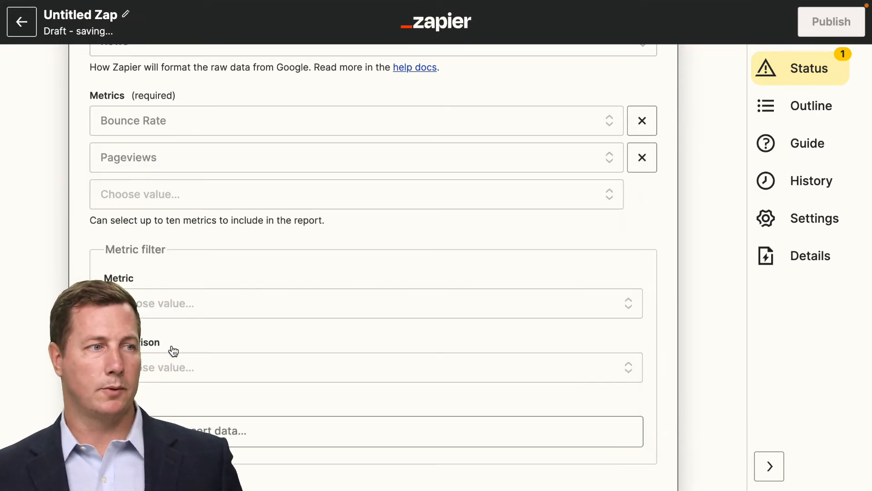
left_click(167, 205)
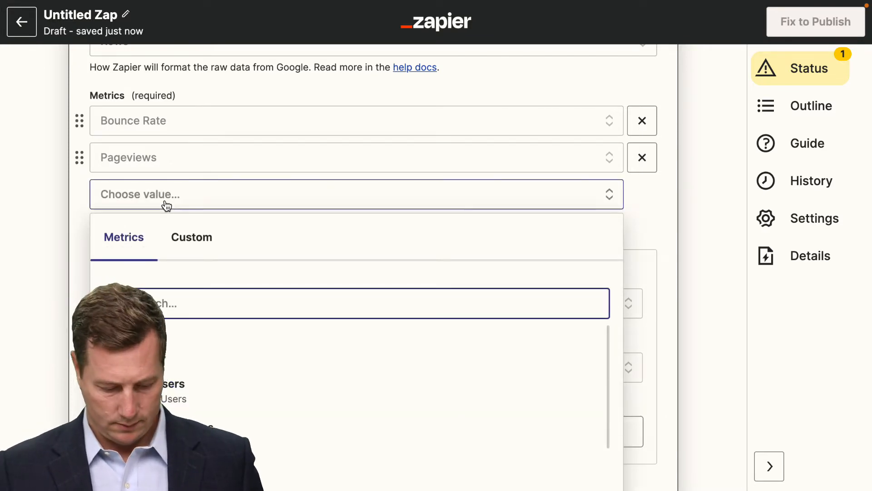
type("avg. time")
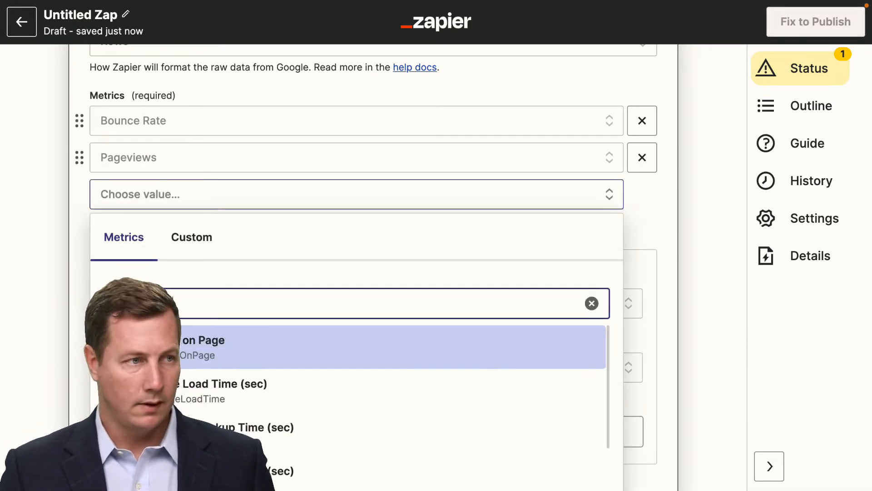
left_click(165, 352)
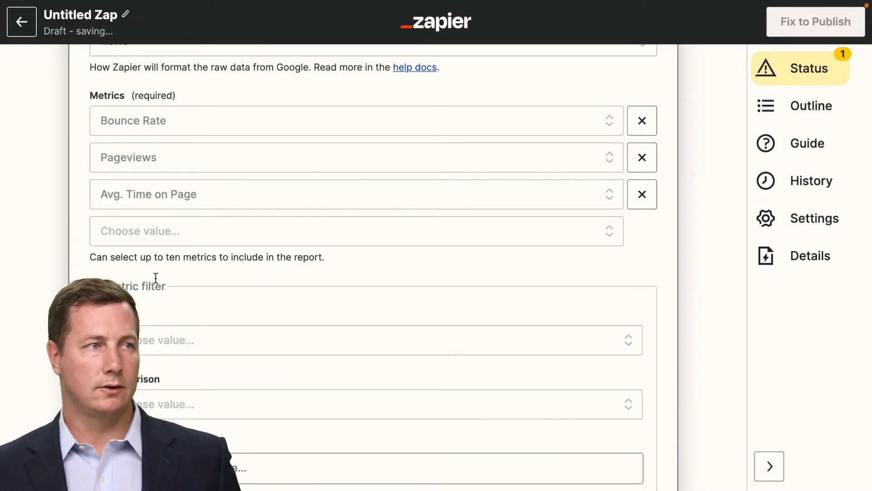
Search the metrics for "page load" and add Page Load Time (ms) as the report's fourth metric.
left_click(154, 236)
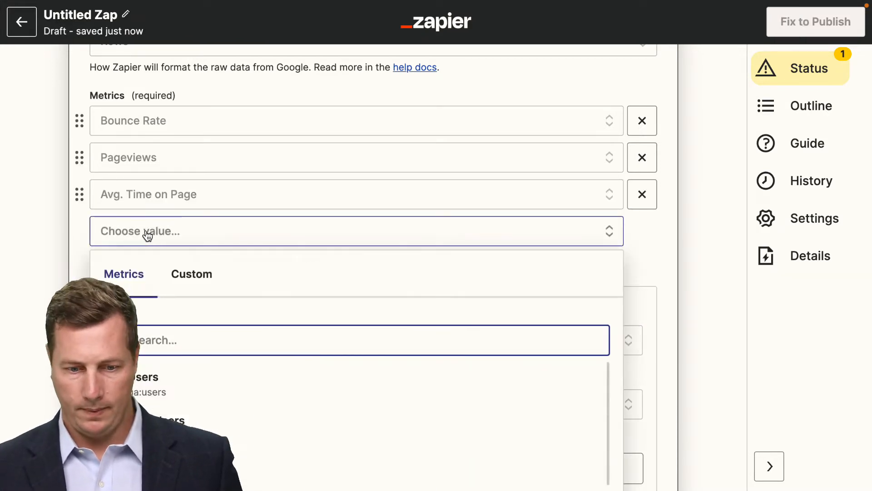
type("page loa")
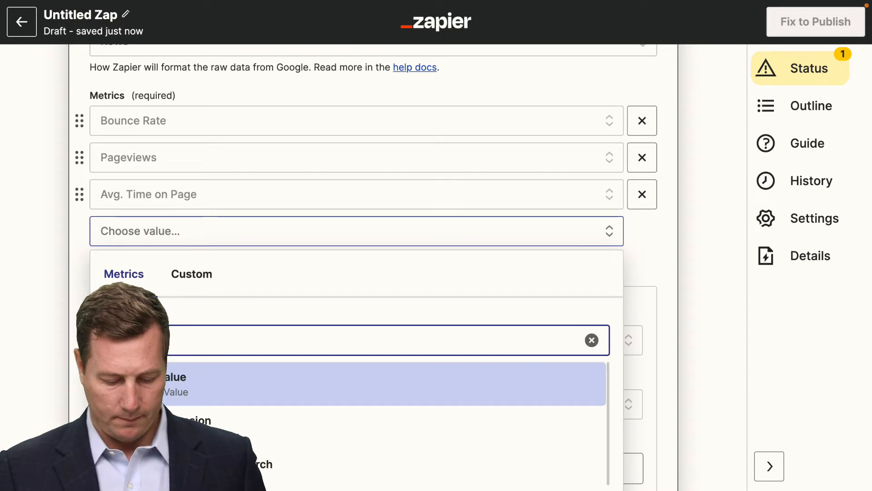
type("d")
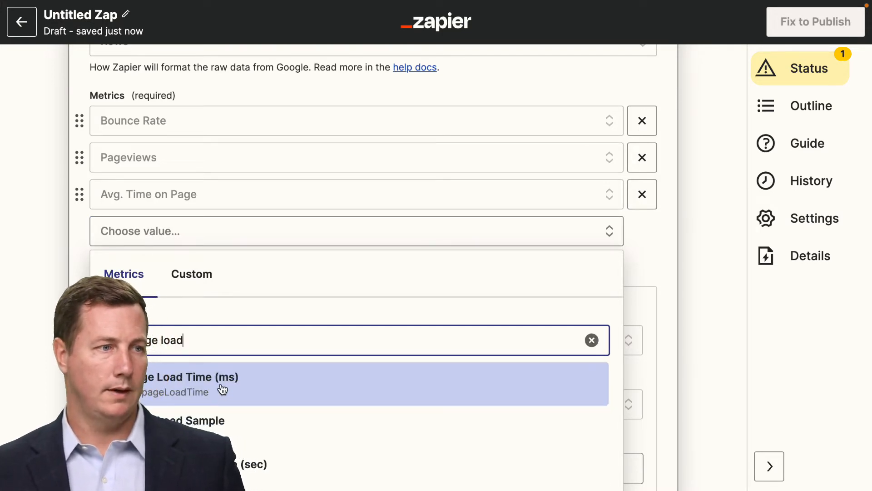
left_click(222, 388)
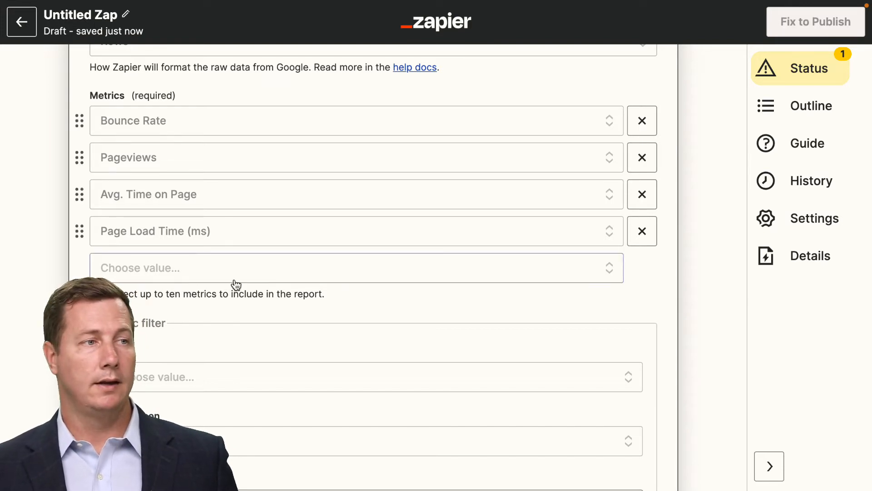
Leave the metric filter empty, search the dimensions for "Date" and add Date as the report's dimension.
scroll(667, 312, "down", 3)
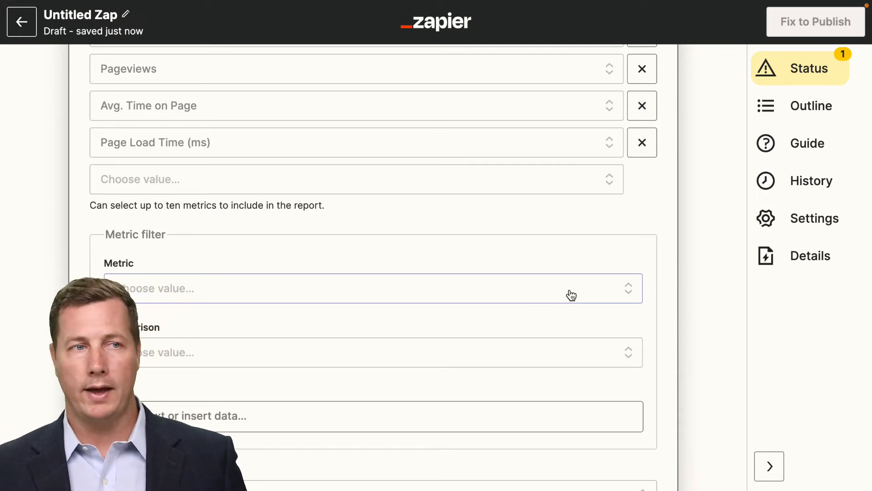
scroll(654, 312, "down", 7)
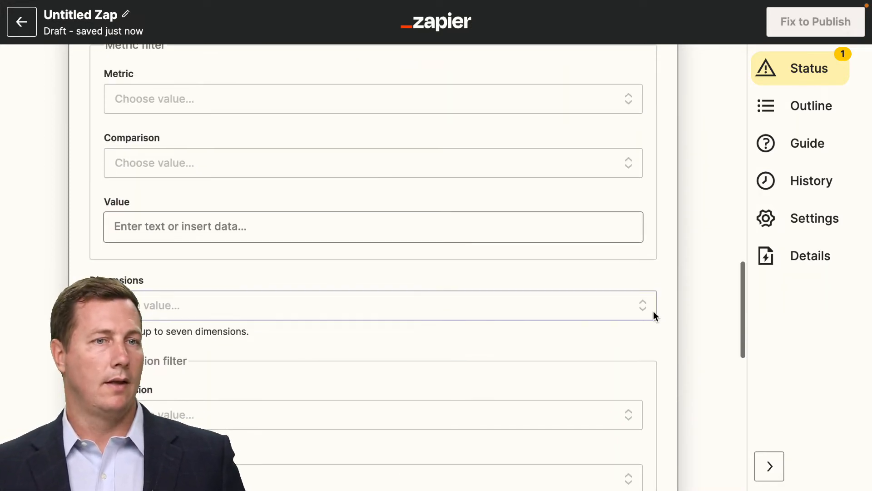
scroll(654, 312, "down", 2)
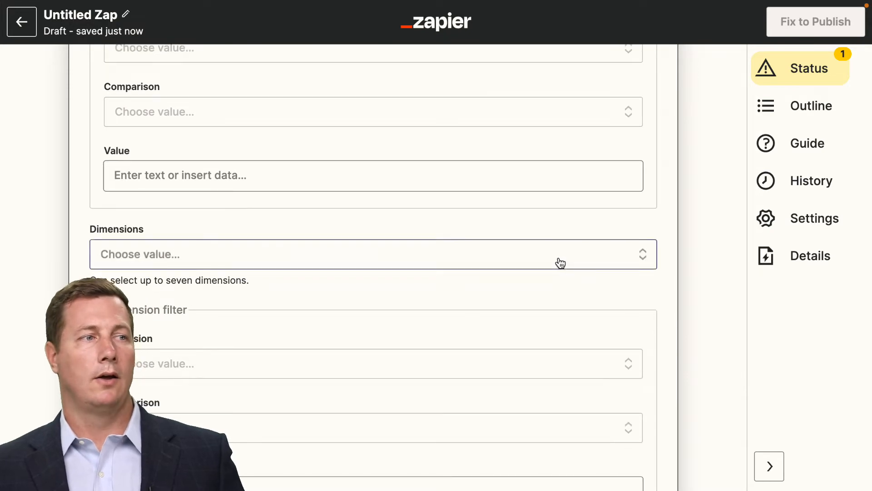
left_click(560, 262)
scroll(666, 301, "down", 3)
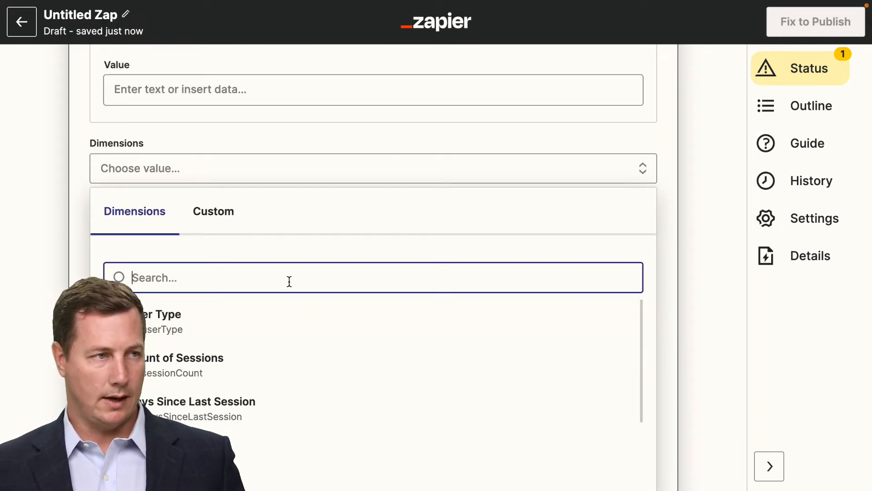
type("Date")
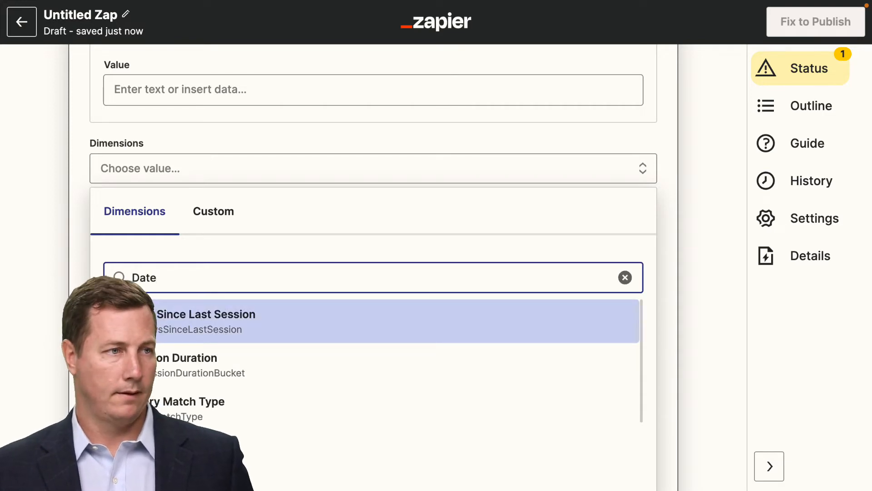
scroll(292, 366, "down", 12)
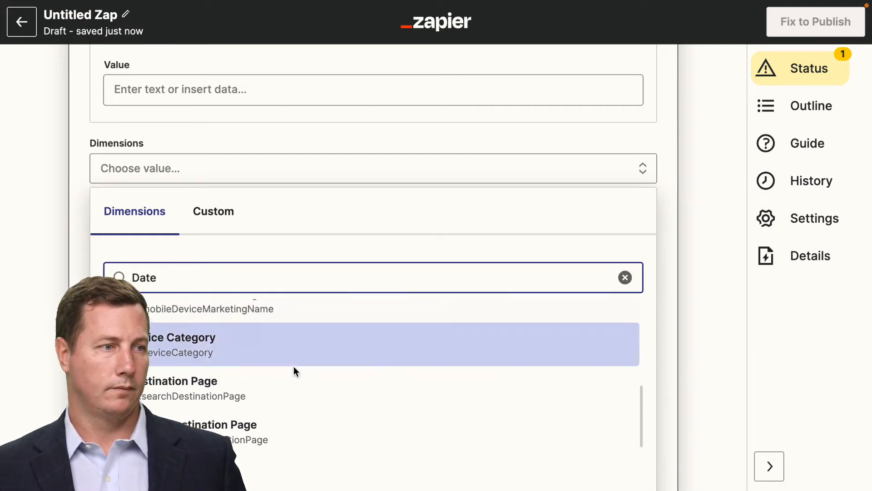
scroll(293, 371, "down", 2)
scroll(292, 369, "up", 1)
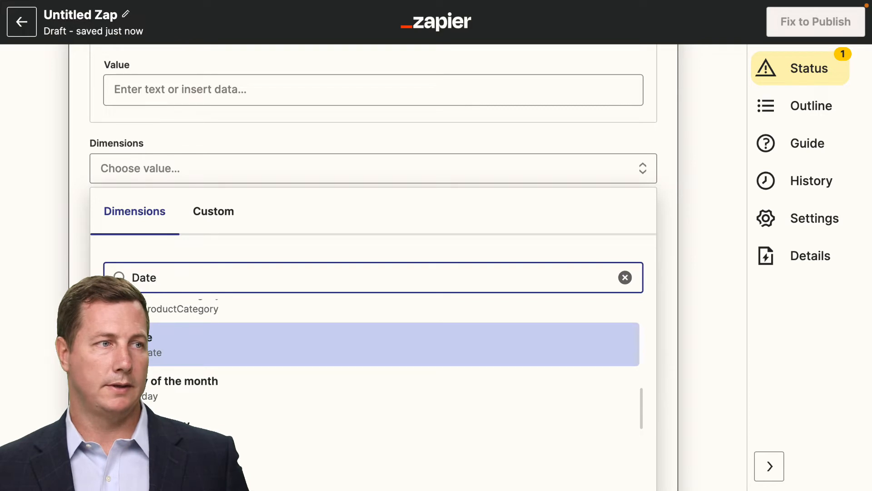
left_click(291, 344)
Leave the remaining optional report fields empty, finish the report setup and test the Google Analytics action.
scroll(300, 297, "down", 1)
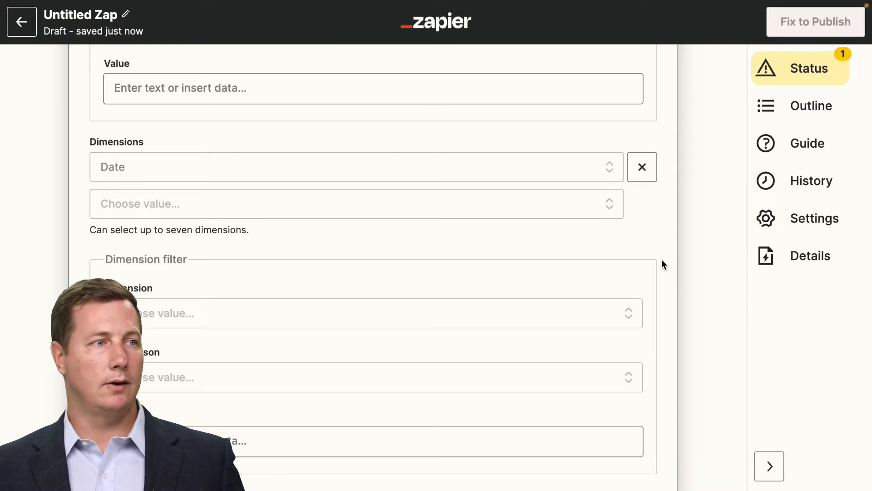
scroll(667, 263, "down", 2)
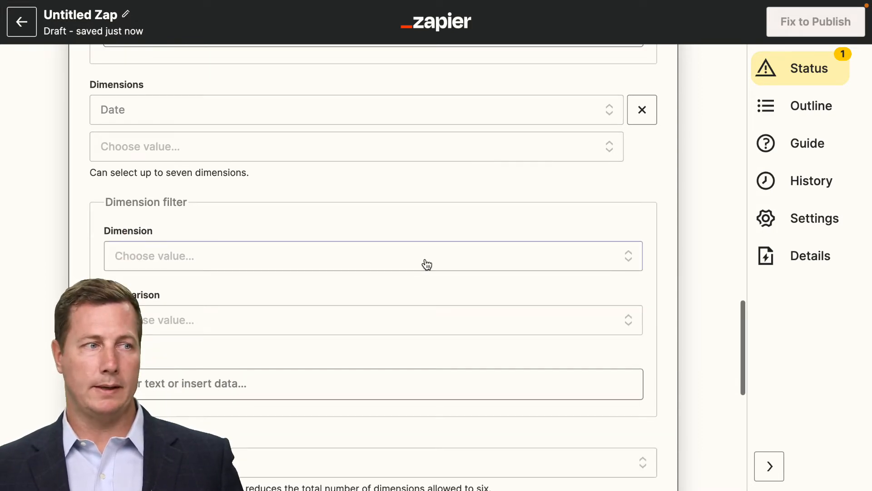
scroll(654, 285, "down", 4)
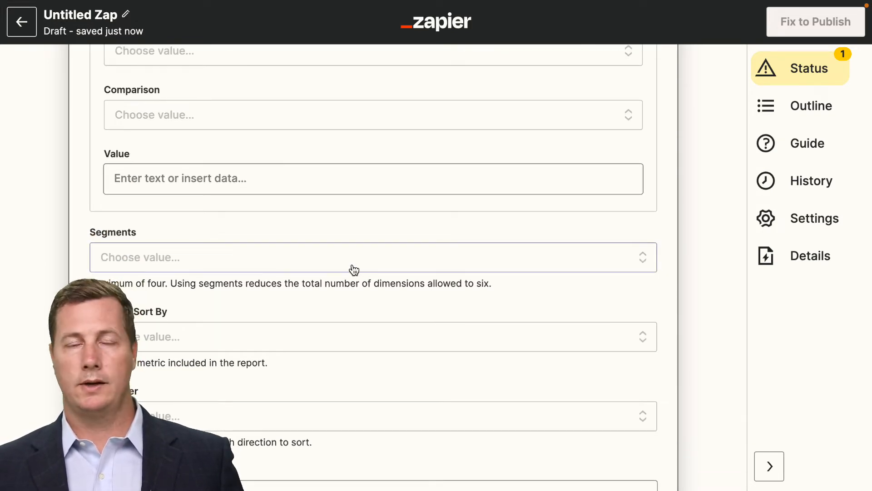
scroll(354, 270, "down", 2)
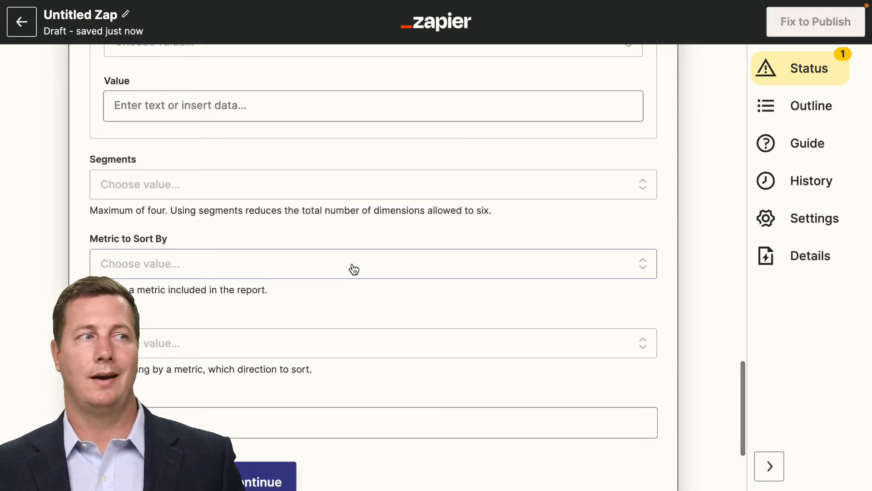
scroll(269, 356, "down", 4)
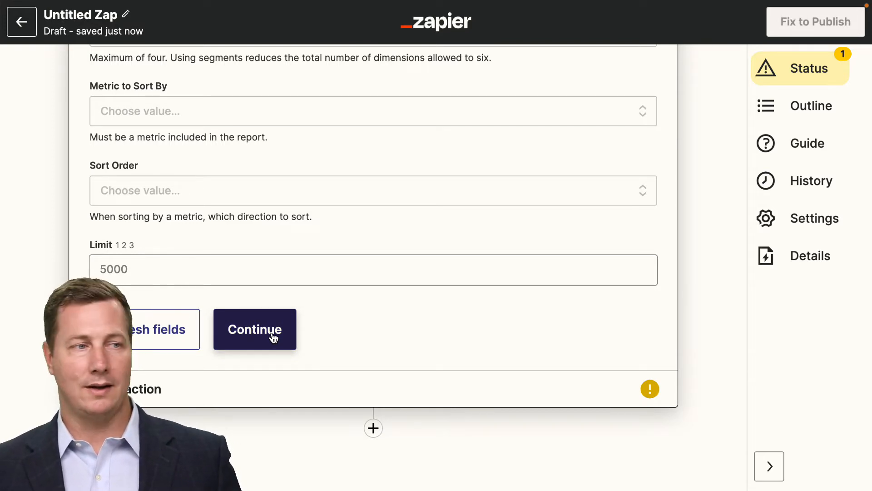
left_click(273, 338)
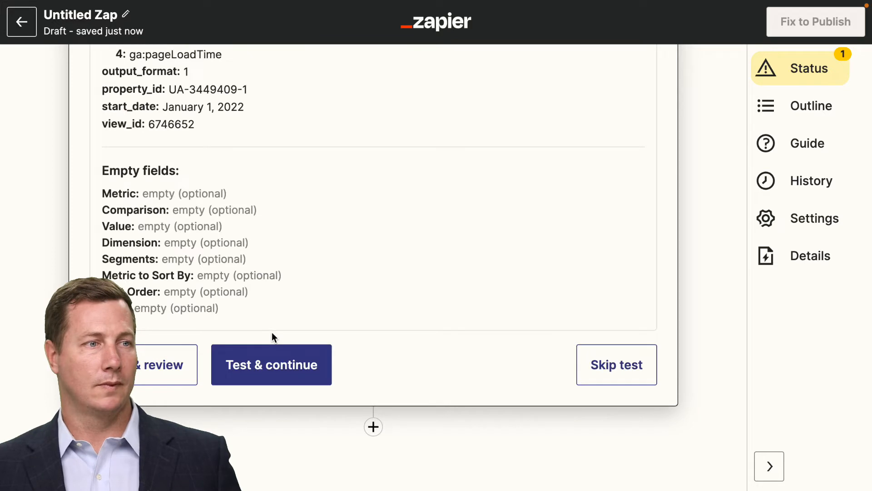
left_click(295, 366)
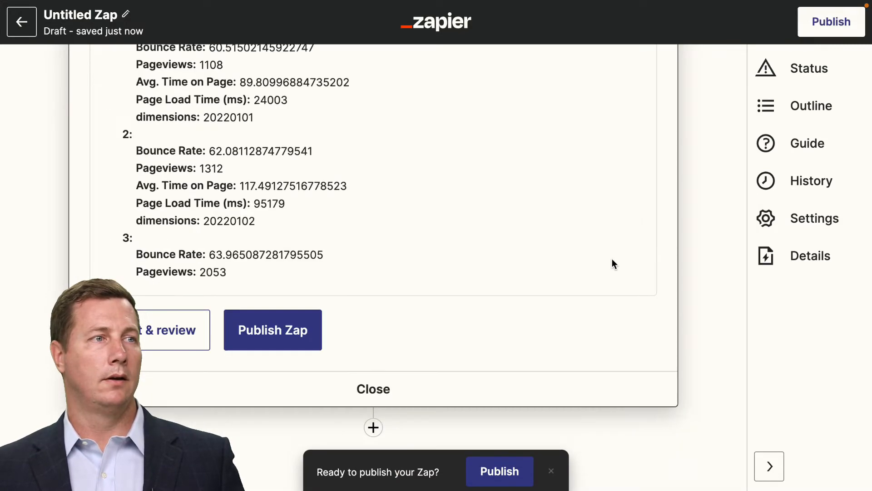
Examine the test's returned rows, checking the four metrics and the date dimension of each daily record.
scroll(564, 252, "up", 3)
scroll(551, 256, "down", 10)
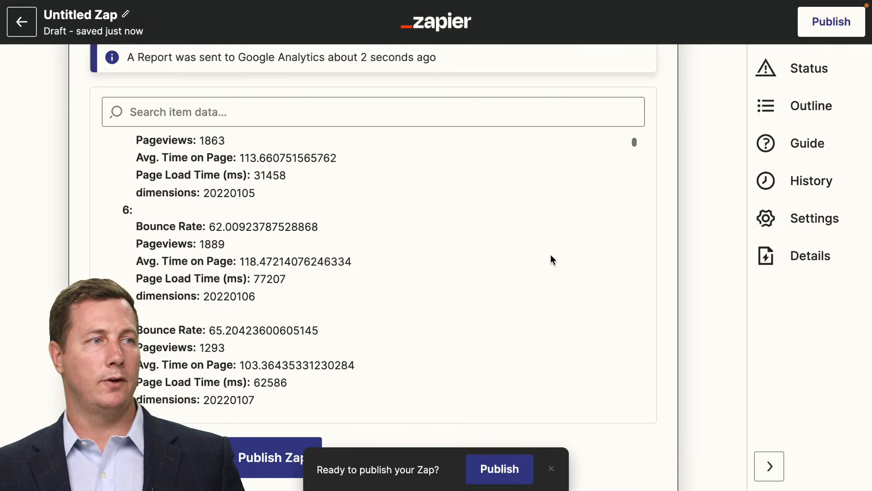
scroll(550, 255, "down", 15)
scroll(551, 255, "up", 20)
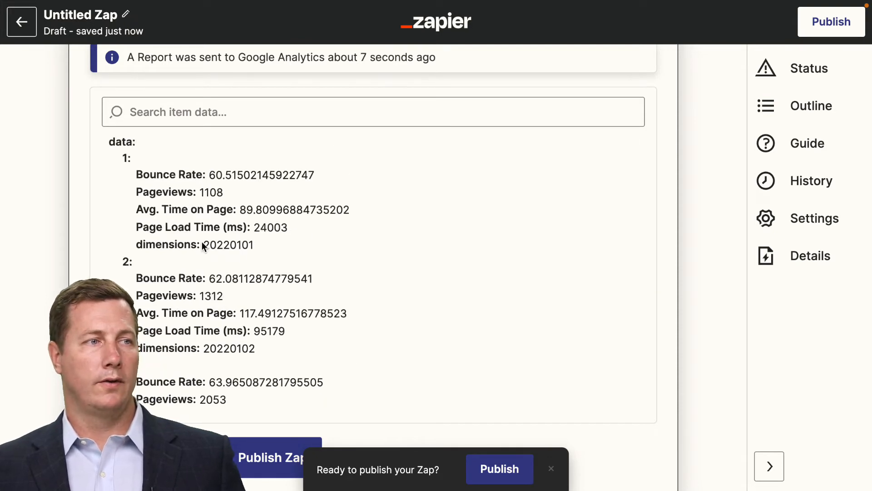
left_click_drag(203, 242, 221, 239)
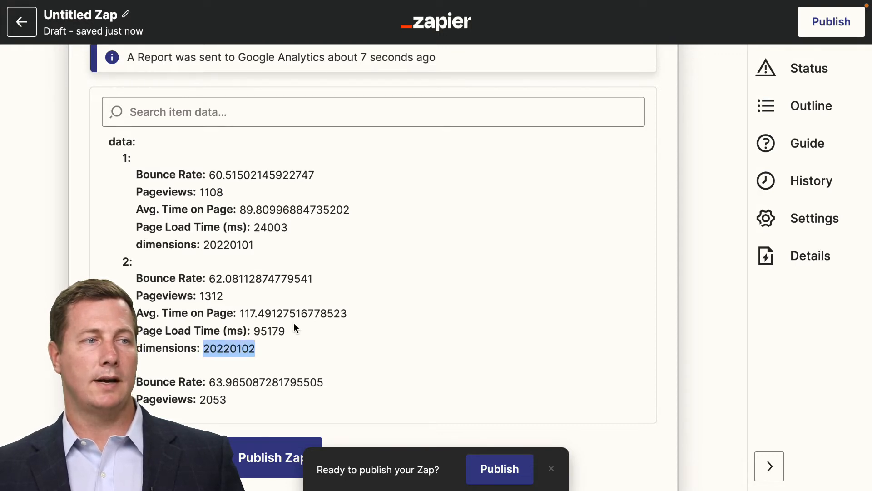
scroll(271, 366, "down", 3)
double_click(254, 330)
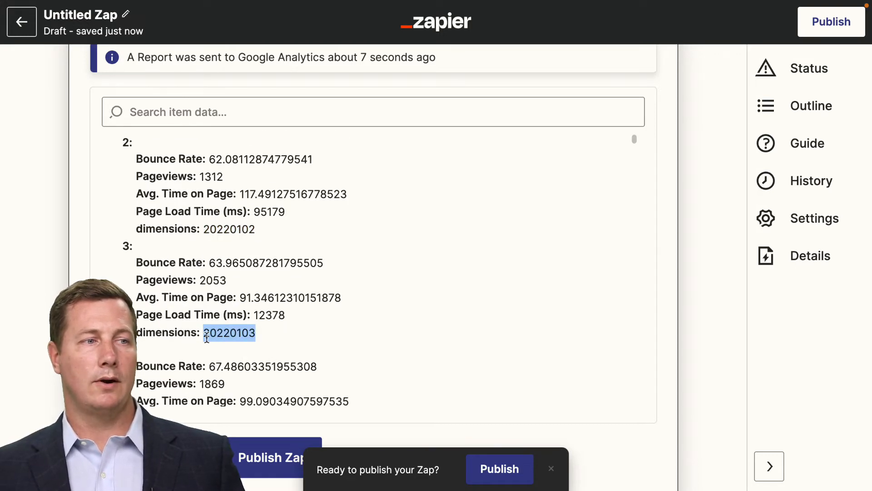
scroll(267, 312, "down", 20)
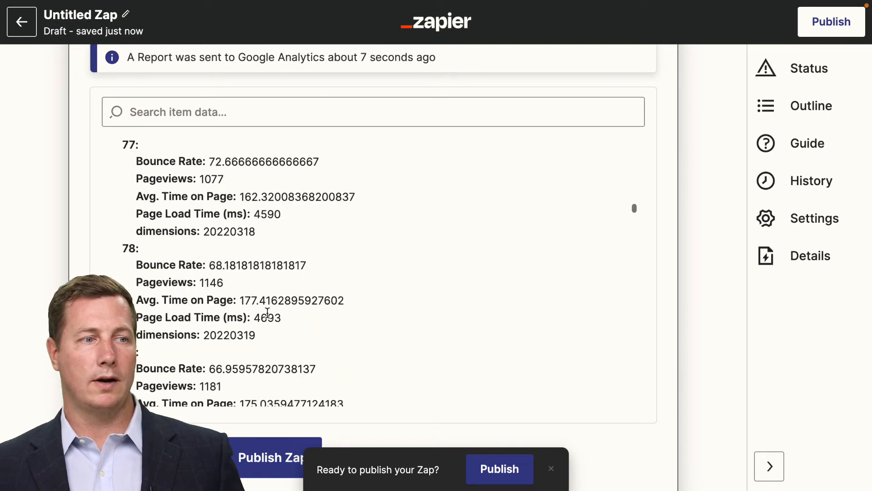
scroll(267, 312, "down", 2)
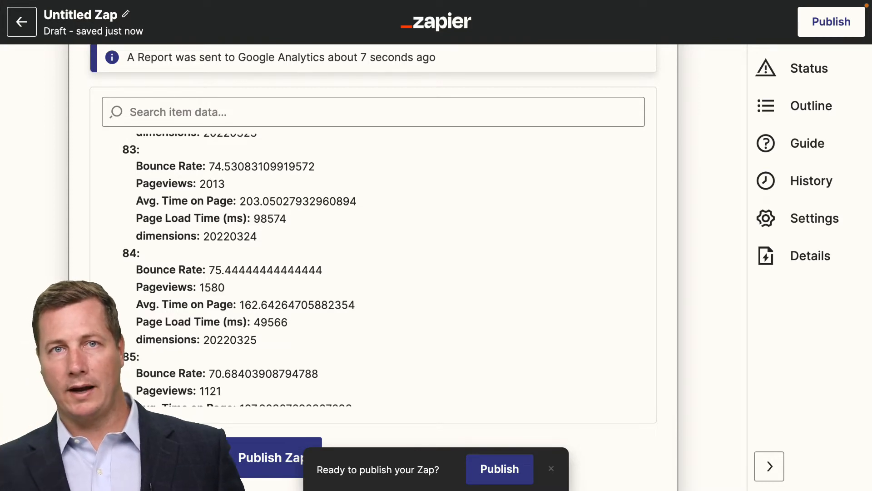
Add a third step after the report, search the apps for "spider Impact" and choose Spider Impact (QA) (1.1.0).
scroll(374, 267, "down", 1)
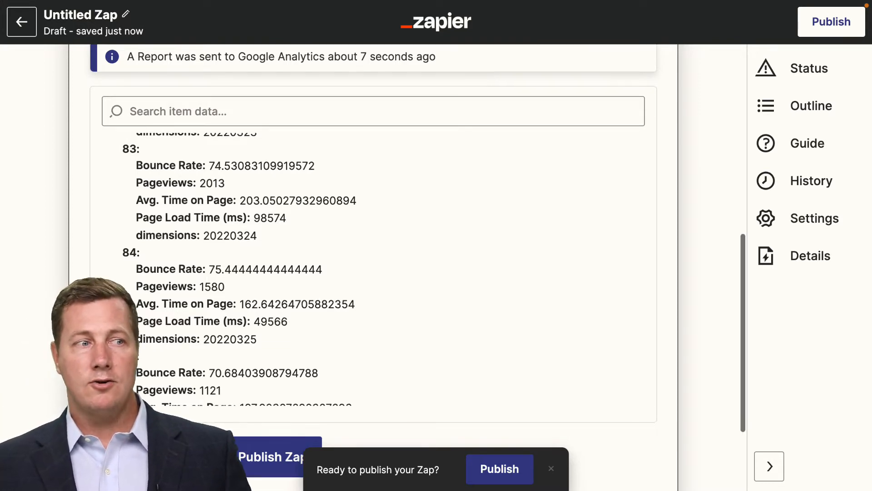
scroll(40, 320, "down", 3)
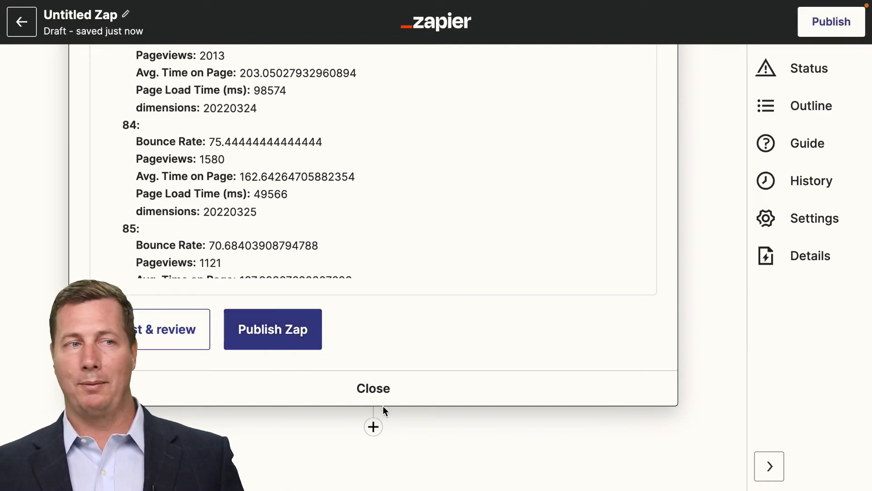
left_click(374, 427)
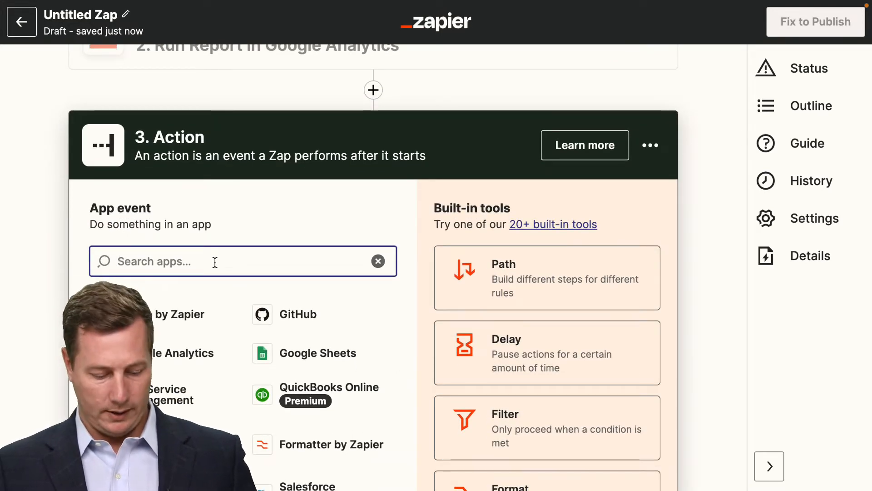
type("spider Impac")
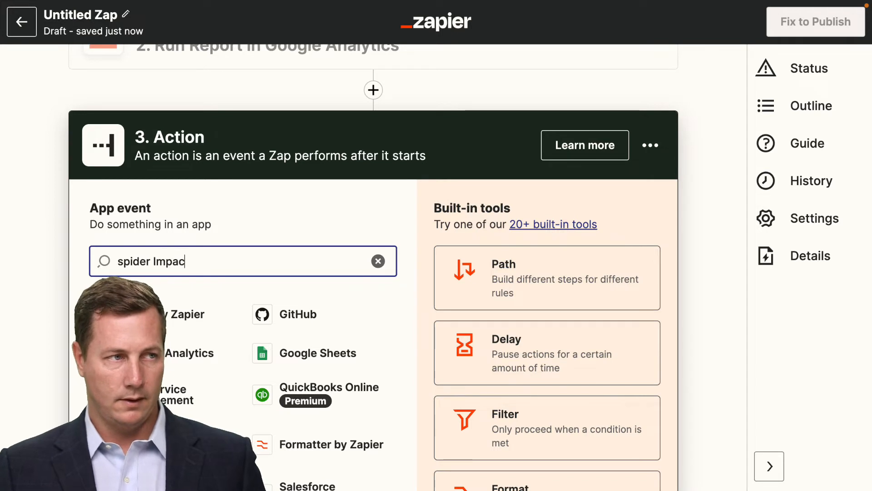
type("t")
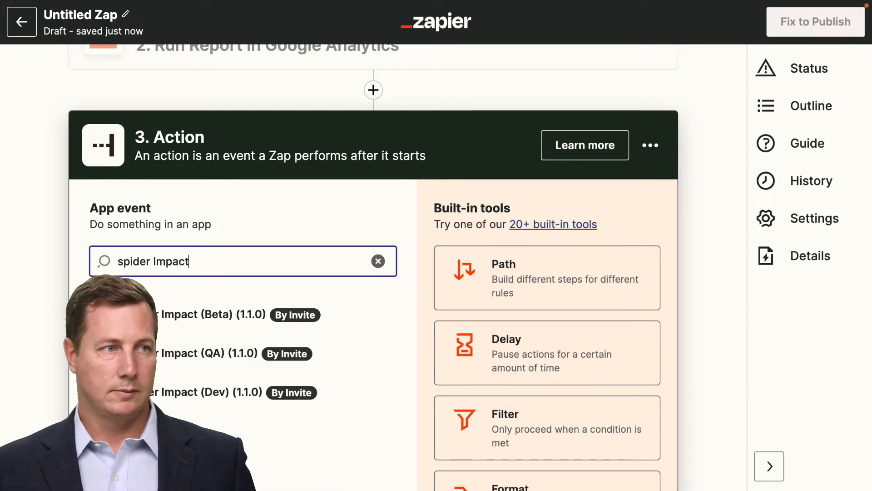
left_click(222, 352)
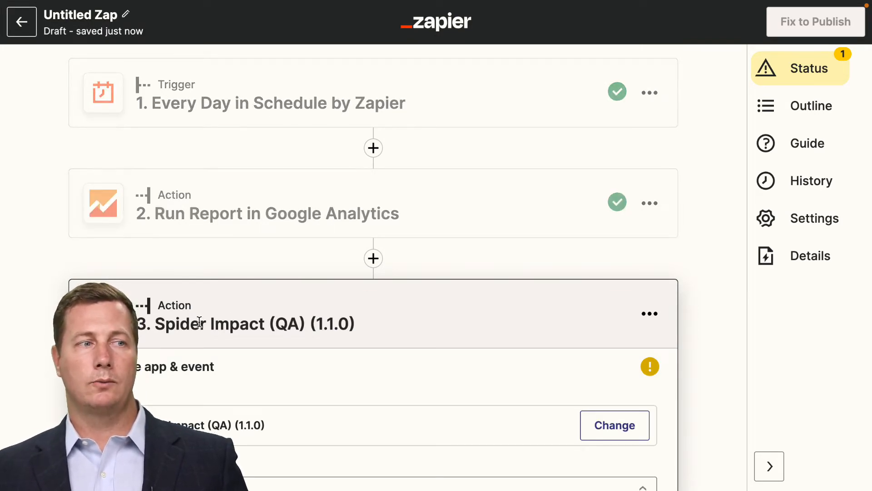
Set the Spider Impact action's event to Push Data for Import and continue to the account selection.
scroll(236, 314, "down", 4)
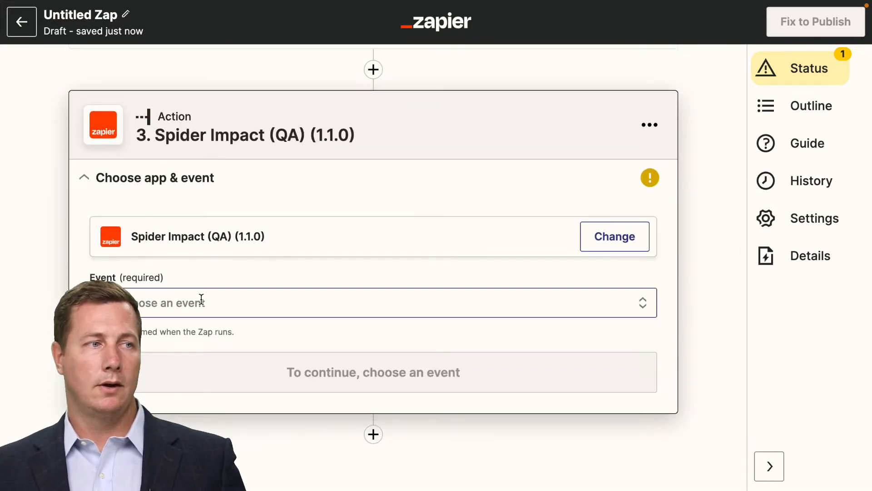
left_click(200, 304)
left_click(199, 368)
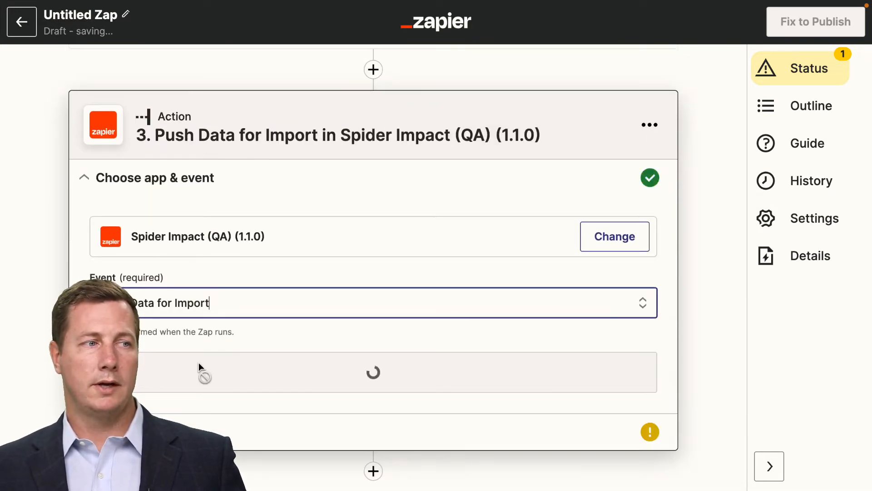
left_click(407, 370)
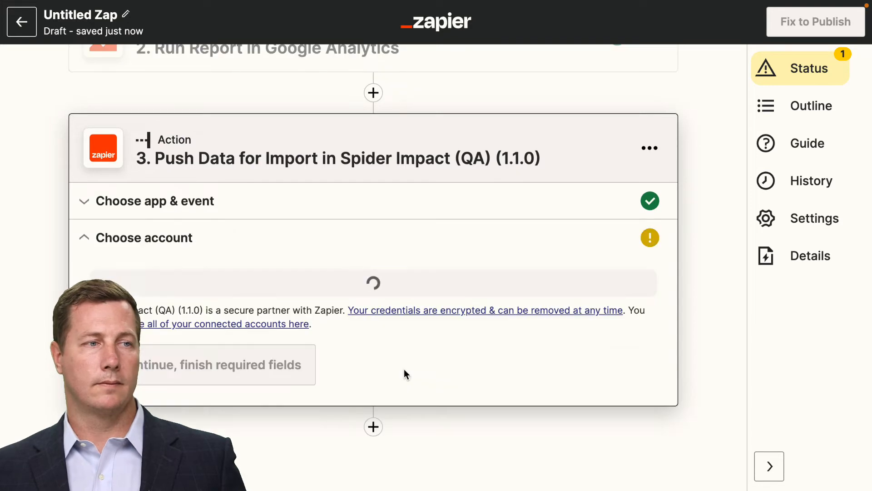
Look through the available Spider Impact accounts, select the Demo Video Connection account and continue to the action setup.
left_click(267, 279)
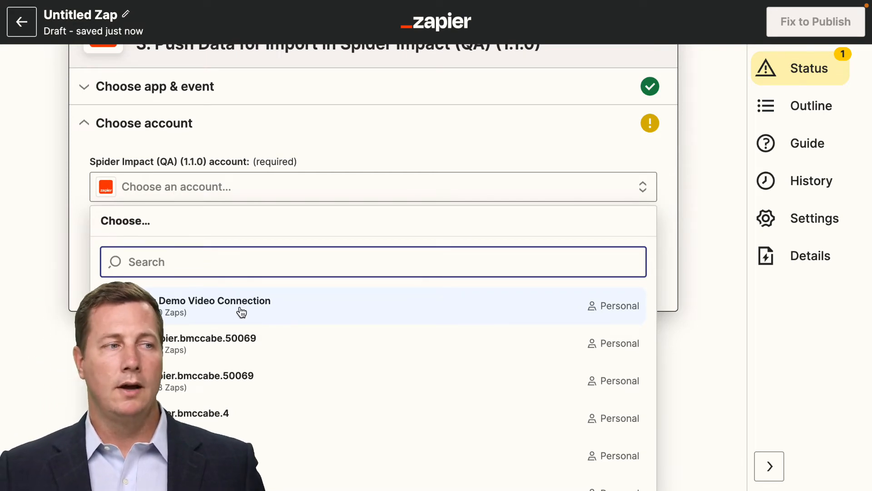
scroll(276, 332, "down", 5)
scroll(269, 360, "down", 2)
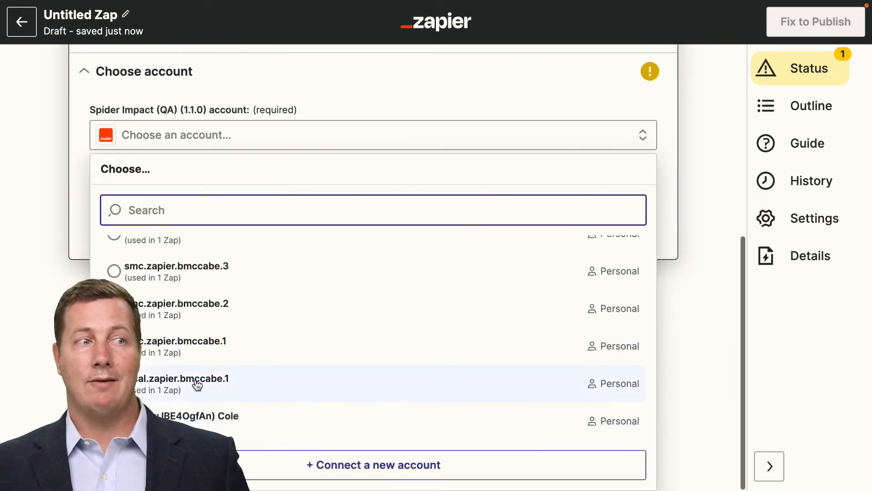
scroll(226, 350, "up", 6)
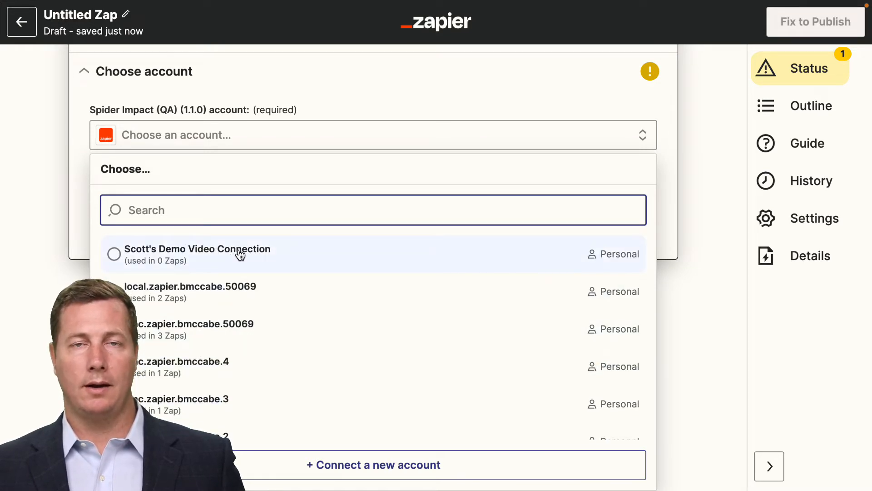
scroll(244, 337, "down", 3)
scroll(243, 337, "down", 1)
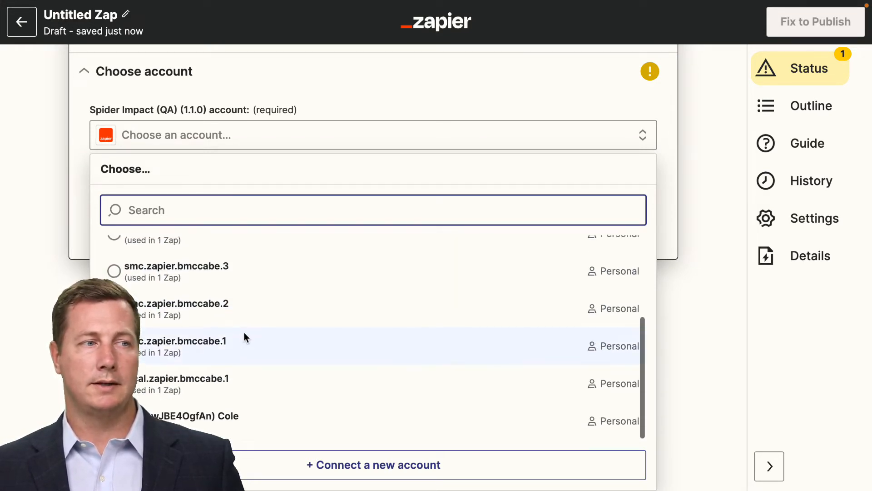
scroll(247, 337, "up", 6)
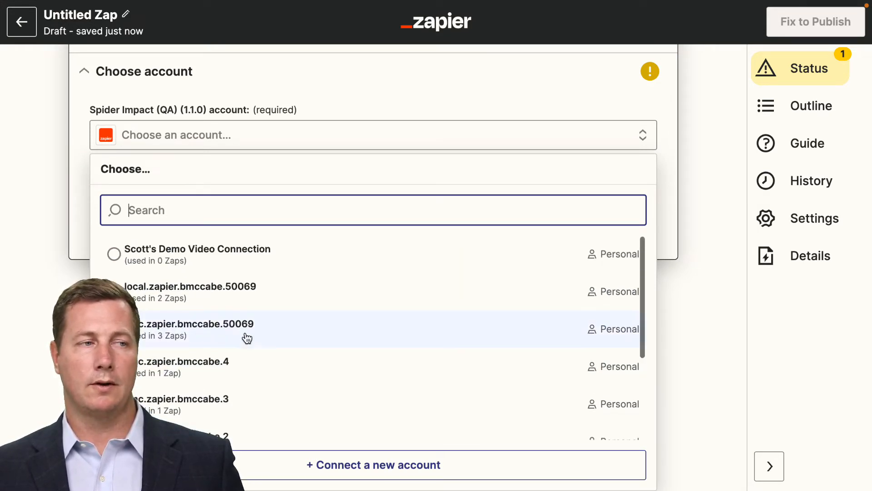
left_click(256, 253)
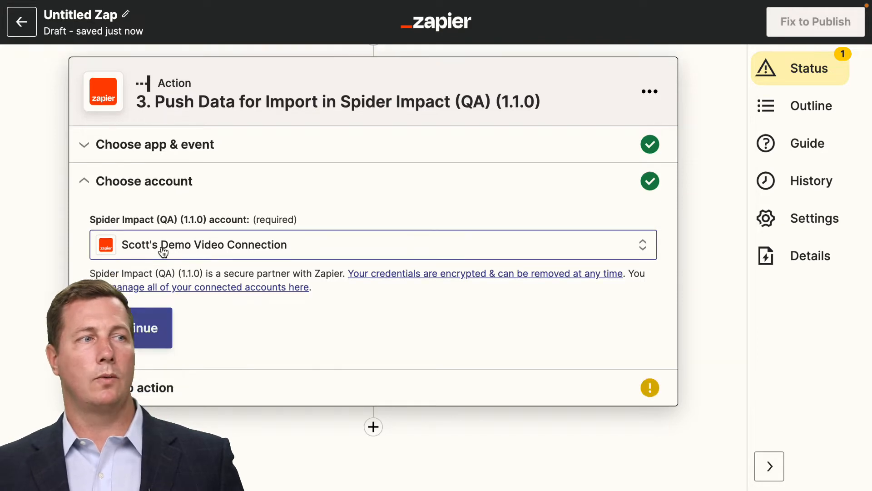
left_click(145, 328)
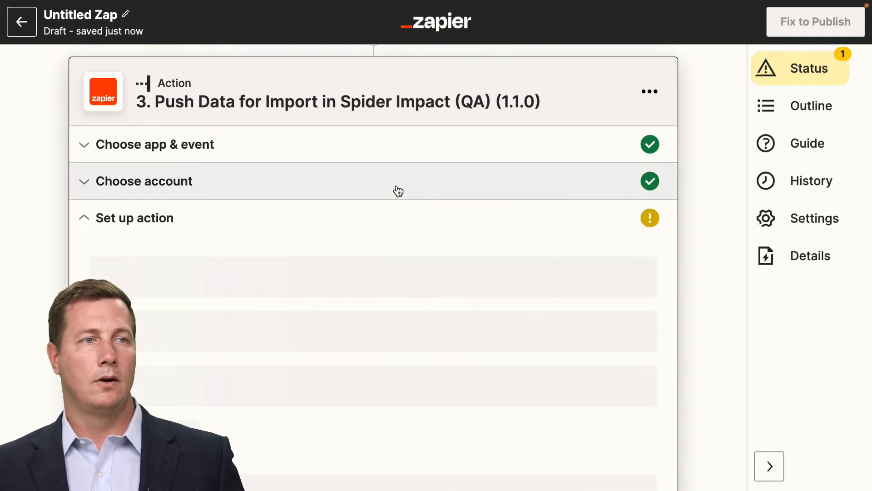
Set the Zap's nickname to "Demo Video Zap" in the Spider Impact action setup.
scroll(379, 199, "down", 1)
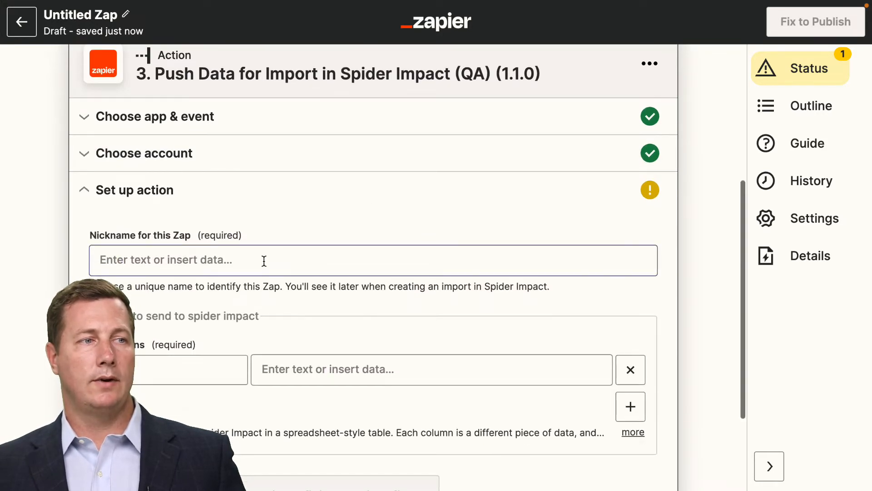
left_click(267, 260)
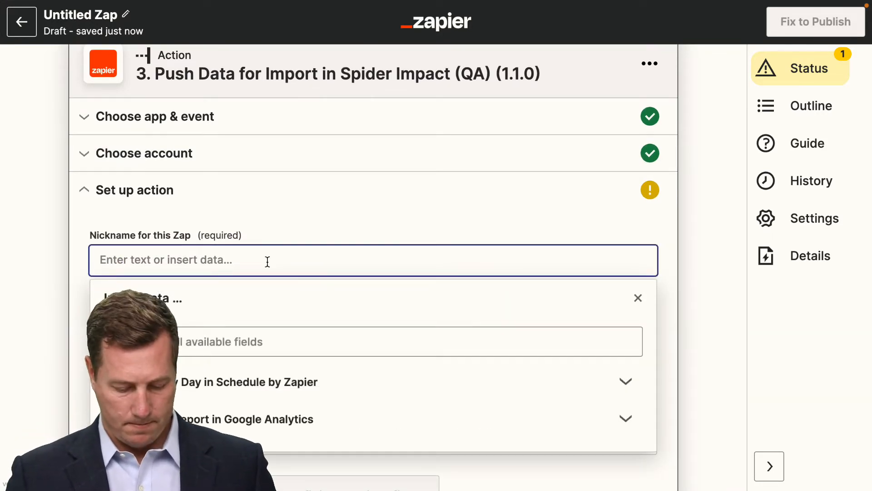
type("Demo Video Zap")
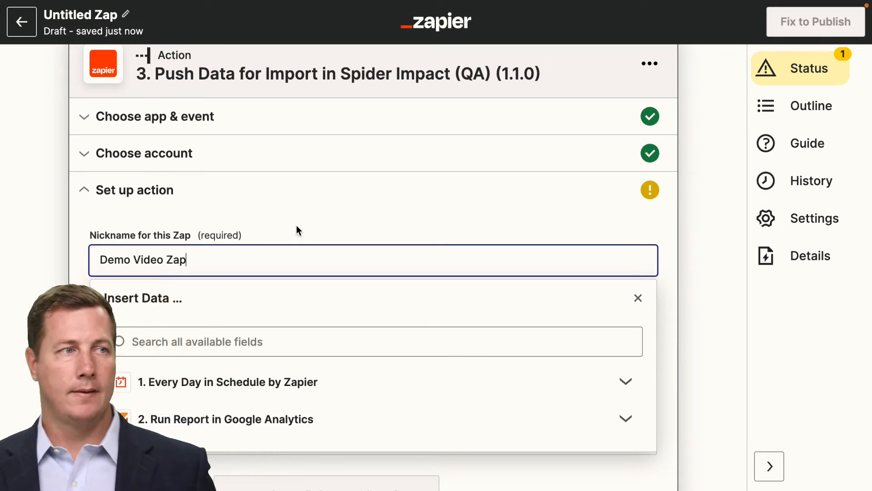
left_click(284, 204)
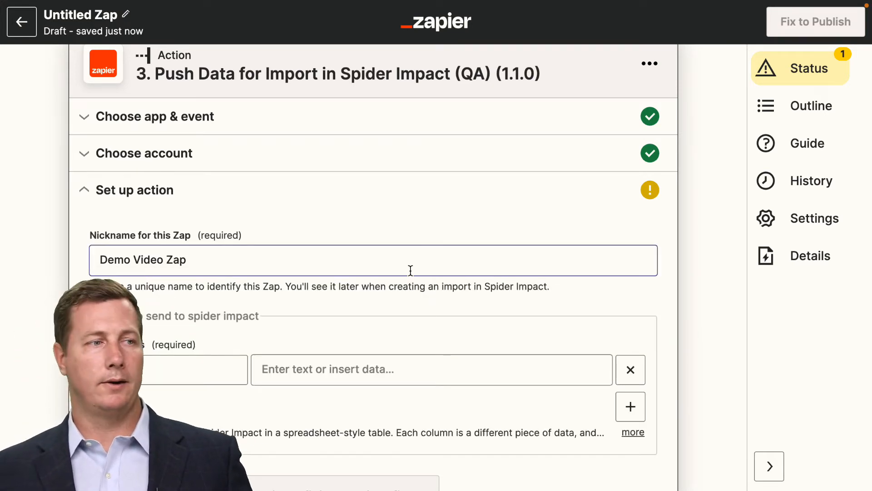
Map the first column to the Google Analytics report's Data Bounce Rate and name it "Bounce Rate".
scroll(409, 269, "down", 3)
left_click(197, 244)
left_click(378, 235)
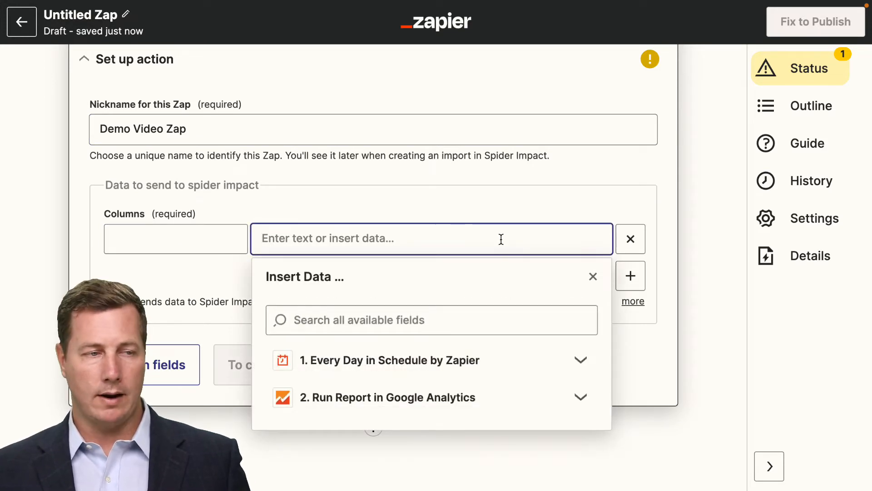
left_click(434, 405)
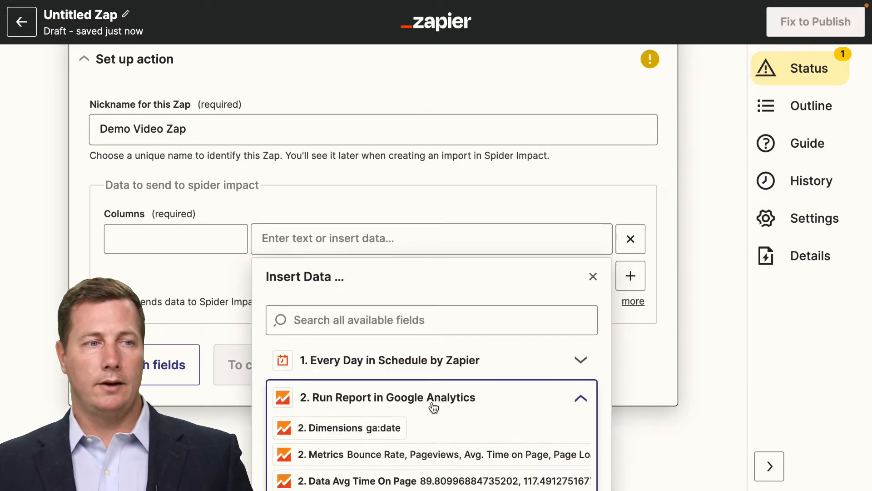
scroll(433, 406, "down", 2)
left_click(376, 453)
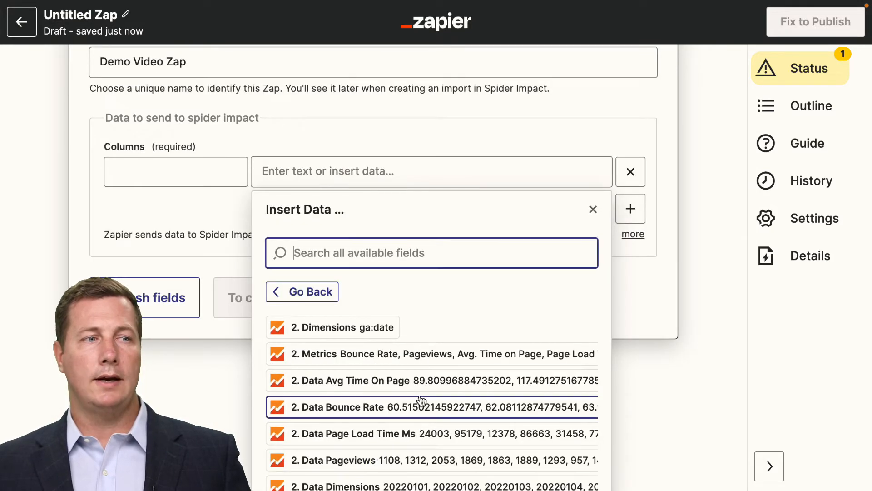
scroll(421, 399, "down", 2)
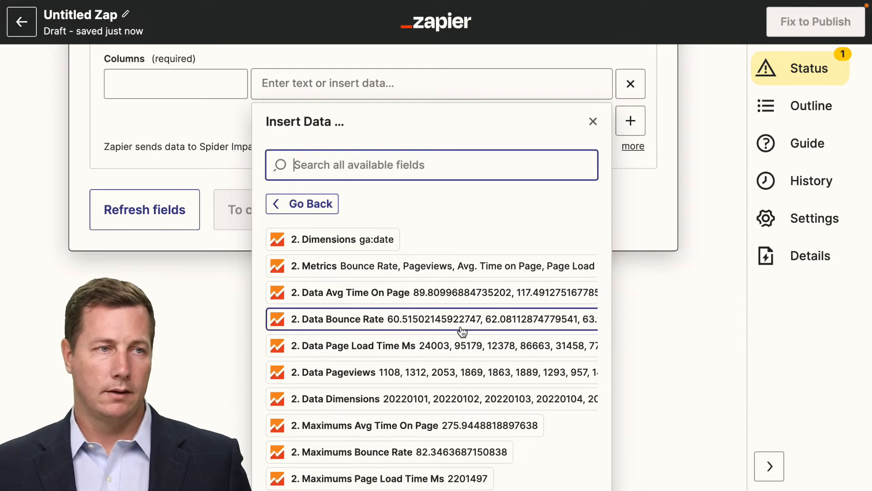
left_click(407, 320)
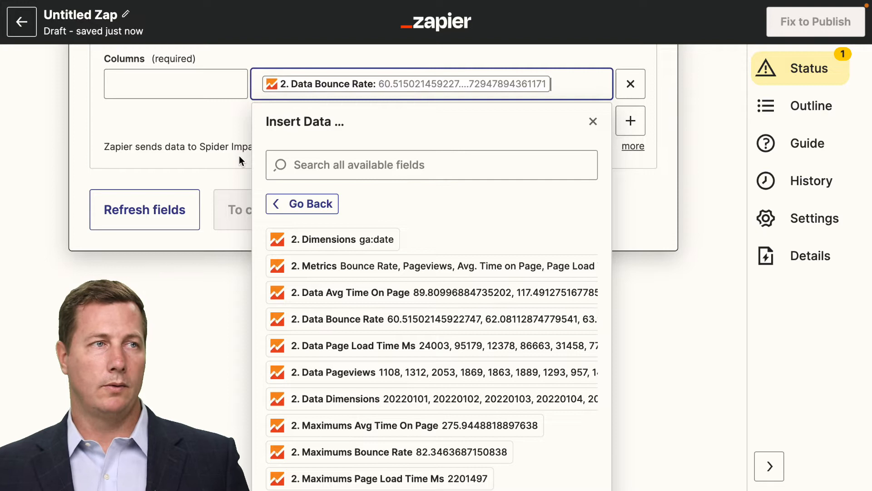
left_click(126, 87)
type("Bounce Rate")
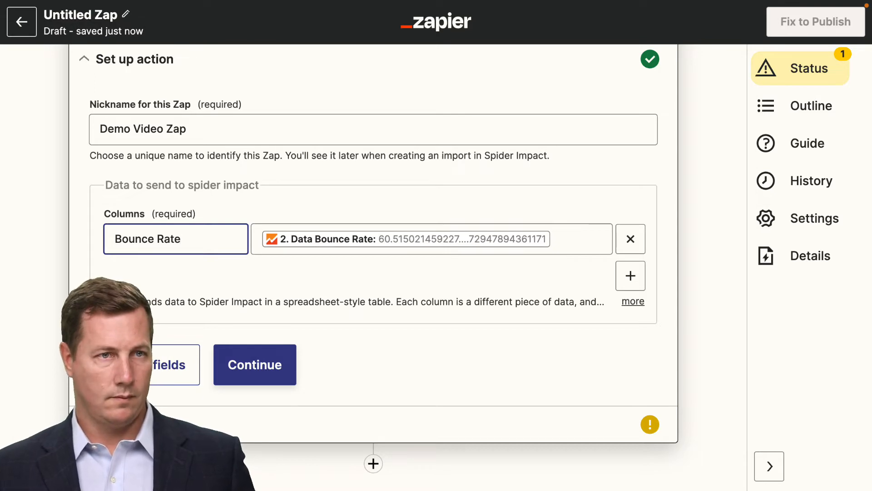
Add a second column mapped to the report's Data Avg Time On Page and name it "Average Time On Page".
left_click(461, 276)
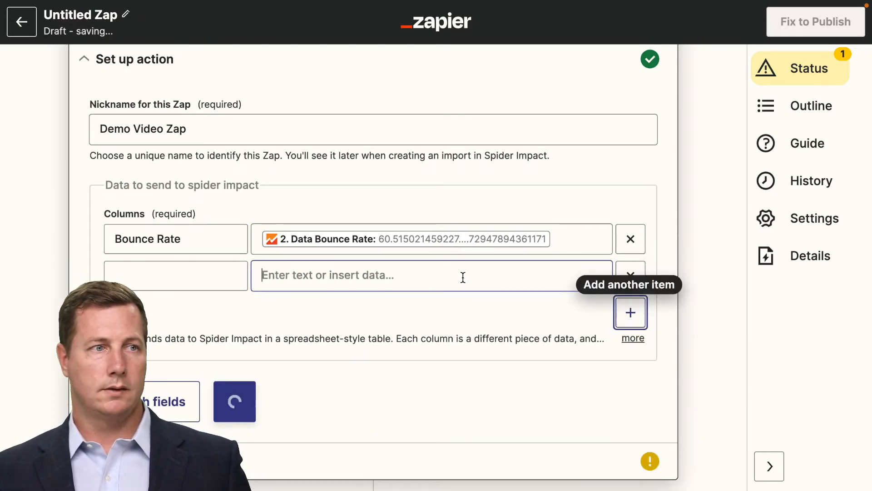
left_click(426, 437)
scroll(427, 440, "down", 2)
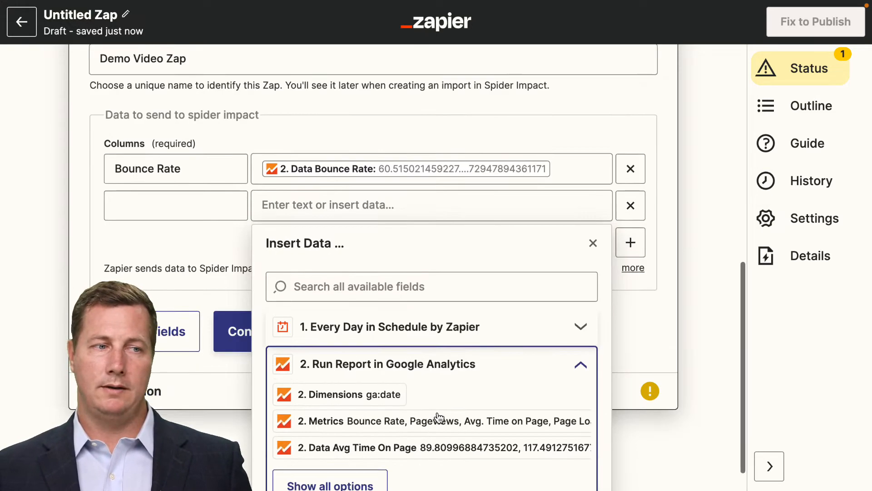
left_click(318, 450)
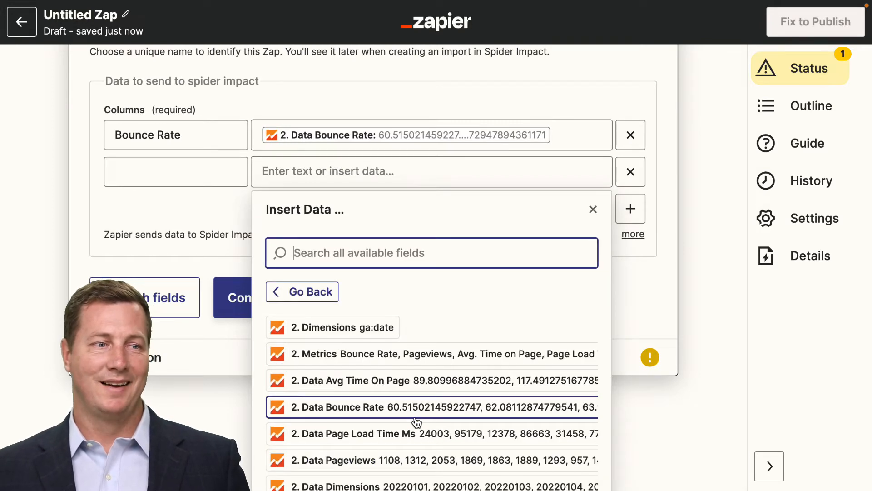
left_click(405, 380)
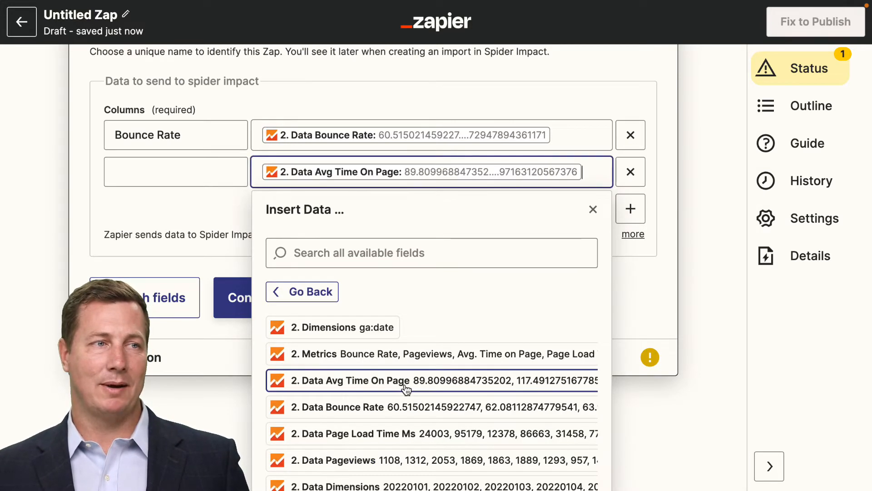
left_click(195, 182)
type("A")
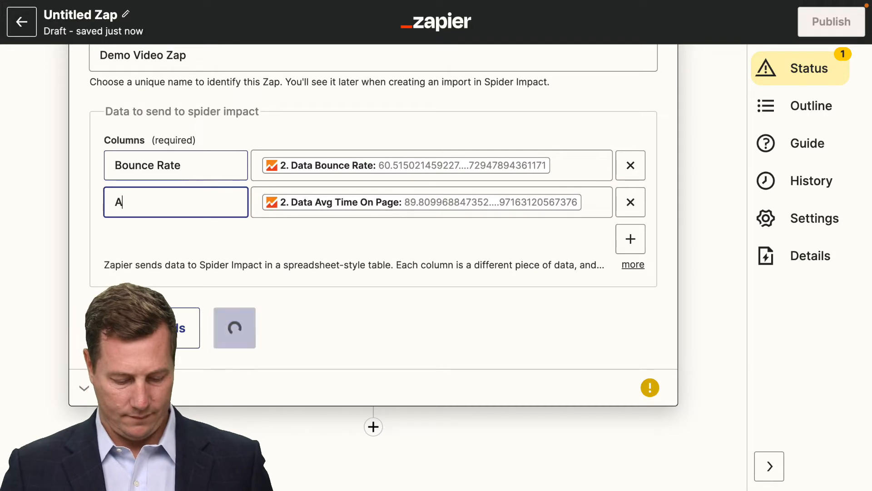
type("verage Time On")
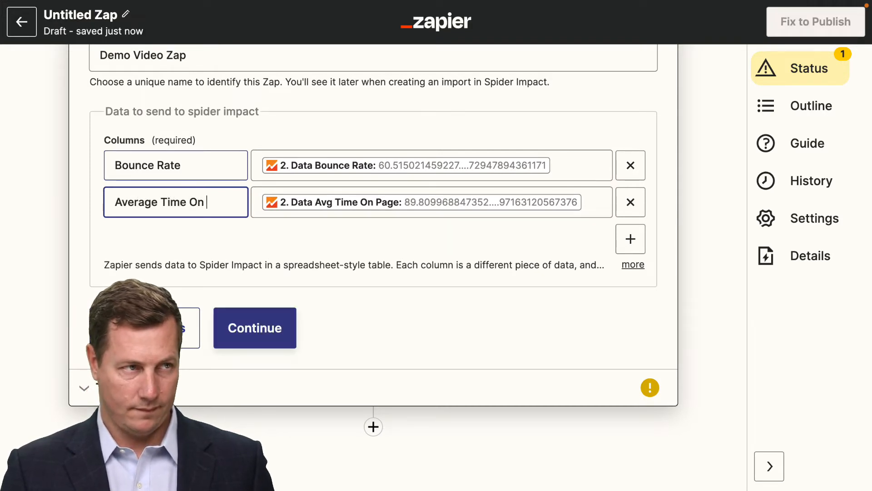
type(" Page")
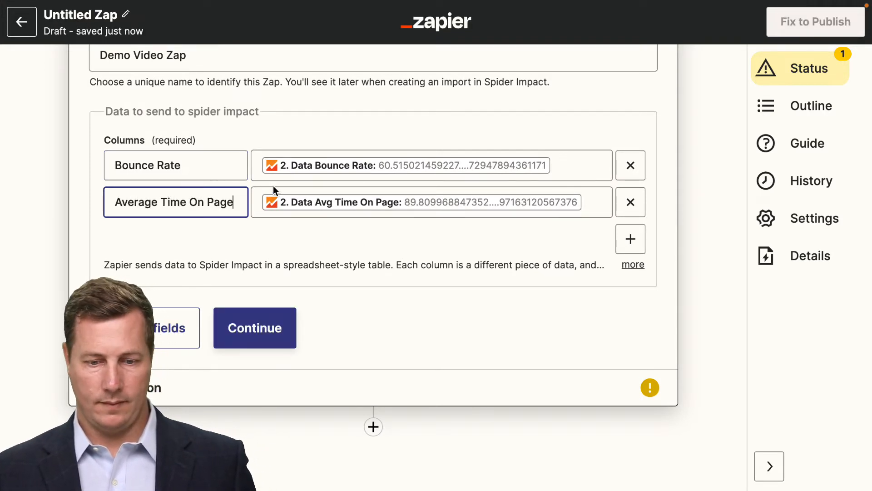
Add a third column mapped to the report's Data Pageviews and name it "Page Views".
left_click(631, 239)
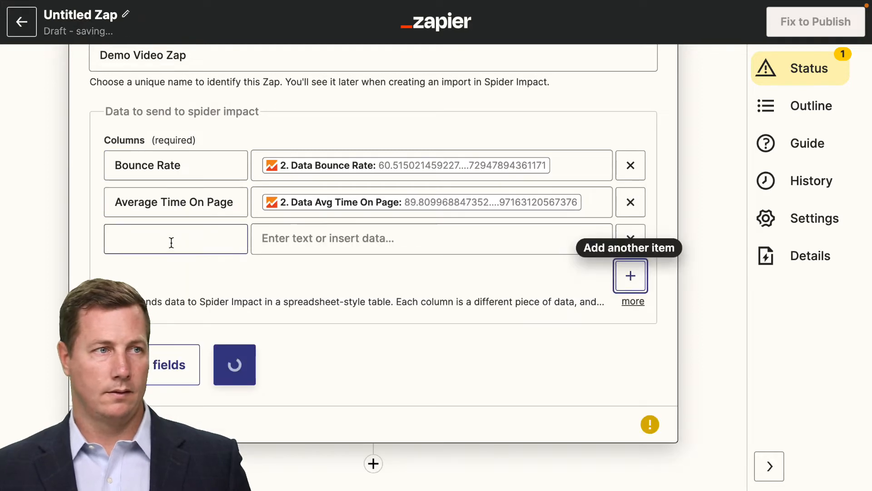
left_click(327, 239)
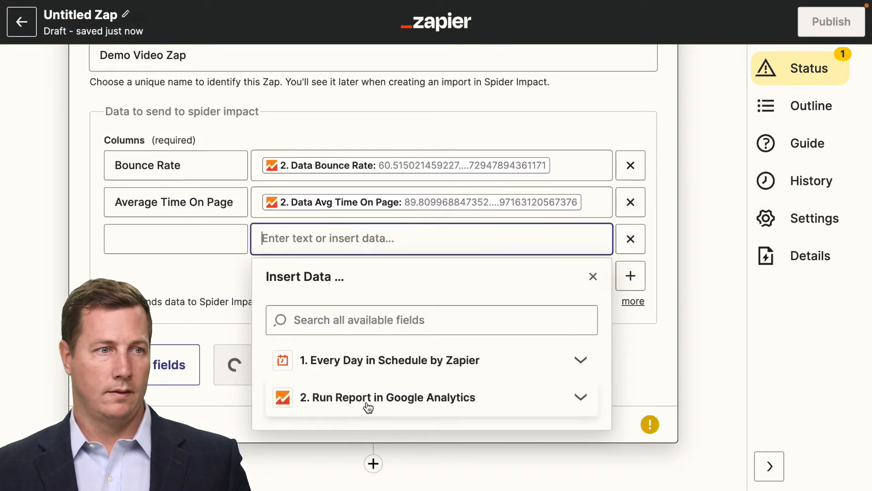
left_click(367, 402)
left_click(361, 452)
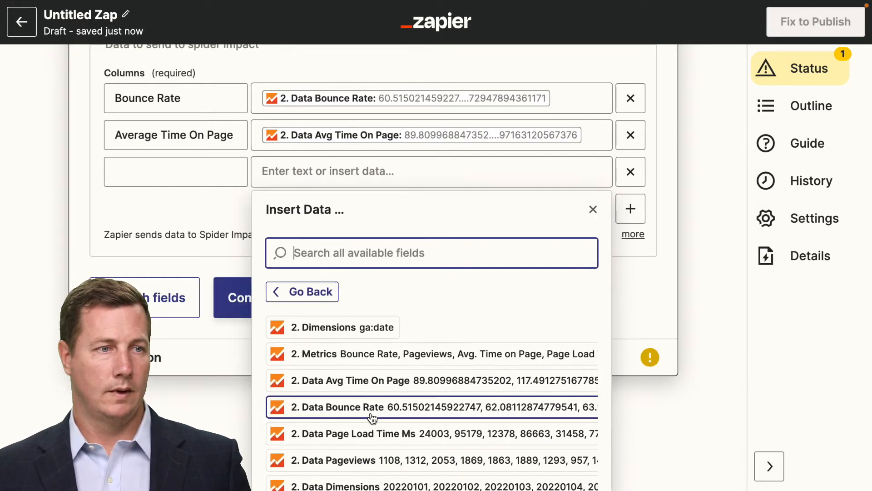
left_click(370, 409)
left_click(119, 120)
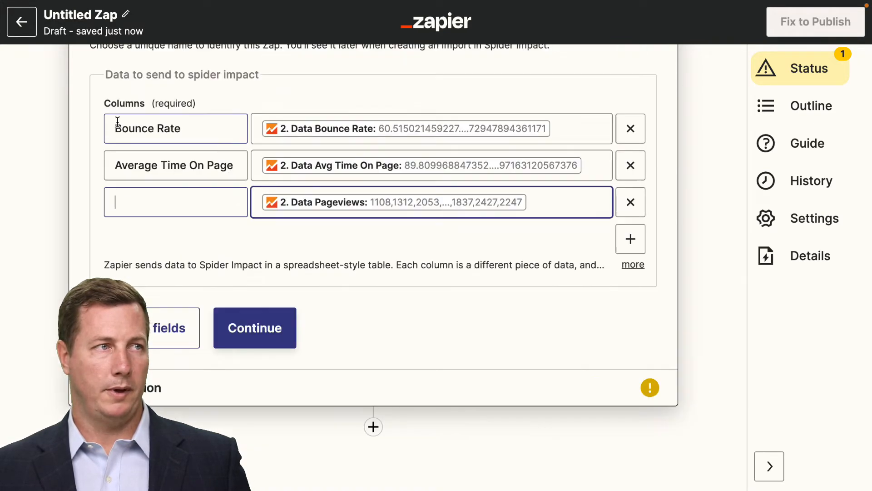
type("Page Views")
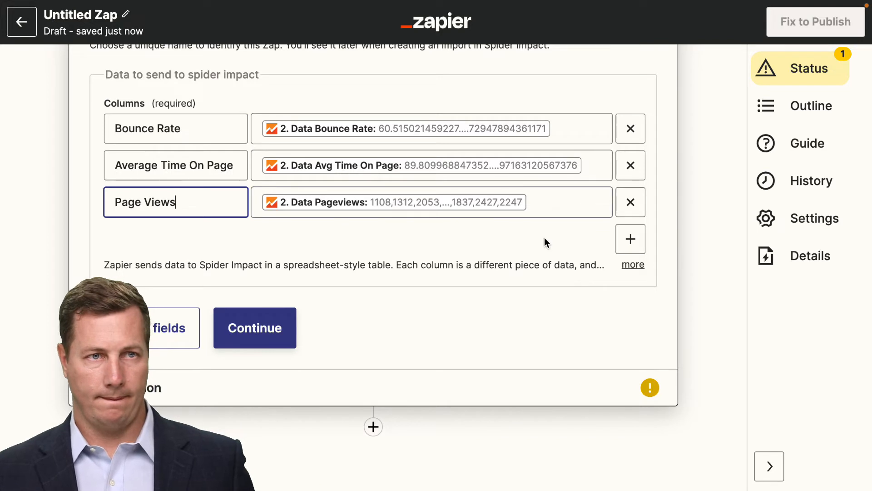
Add a fourth column mapped to the Google Analytics report's Data Page Load Time Ms and name it "Page Load Time (ms)".
left_click(632, 240)
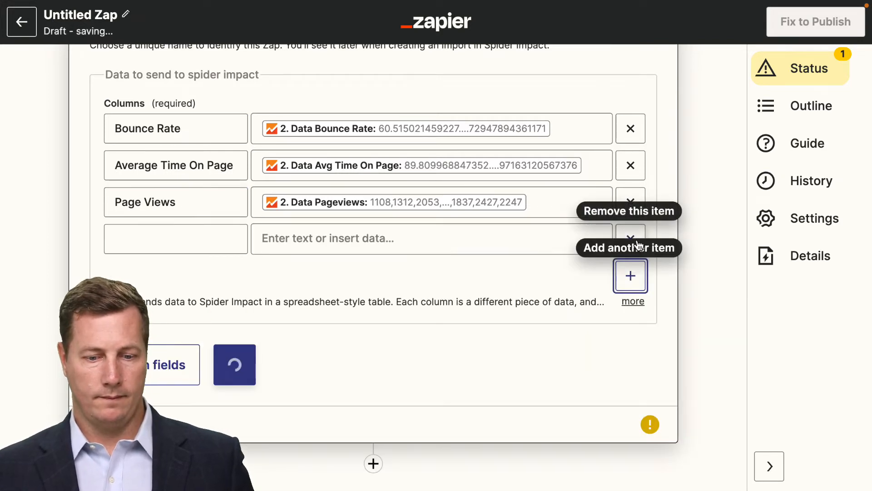
left_click(349, 235)
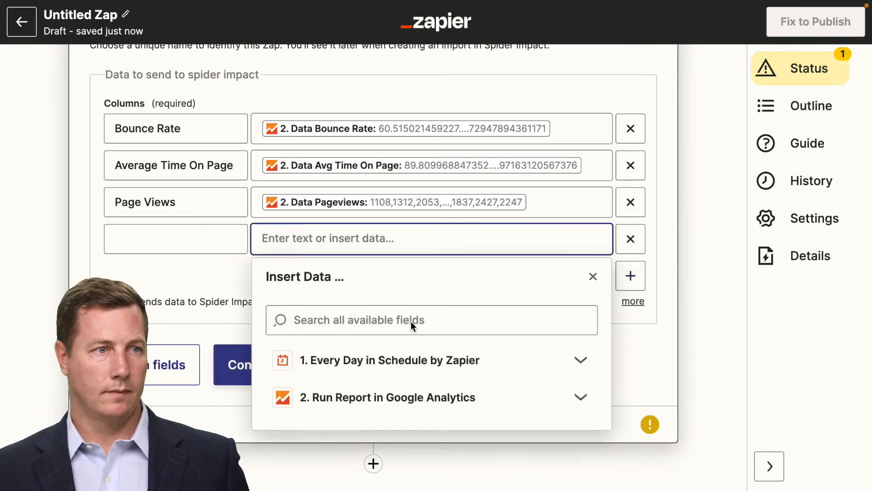
left_click(394, 396)
scroll(395, 398, "down", 2)
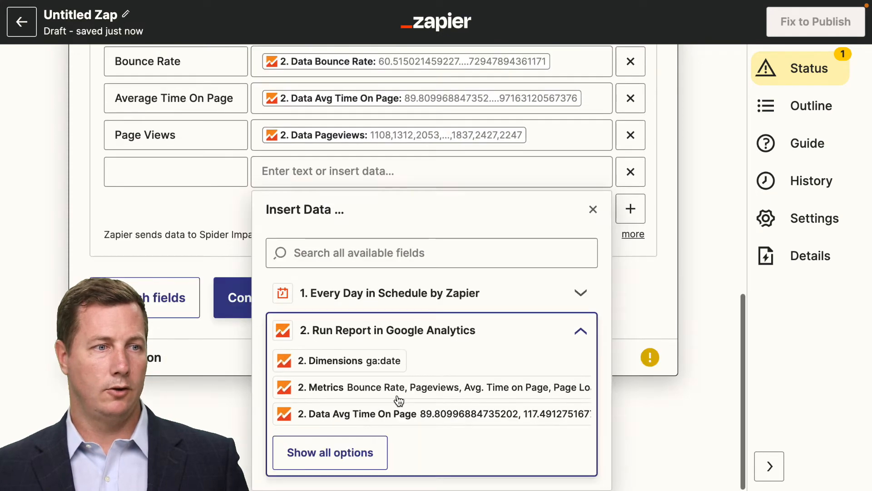
left_click(365, 453)
scroll(436, 408, "down", 3)
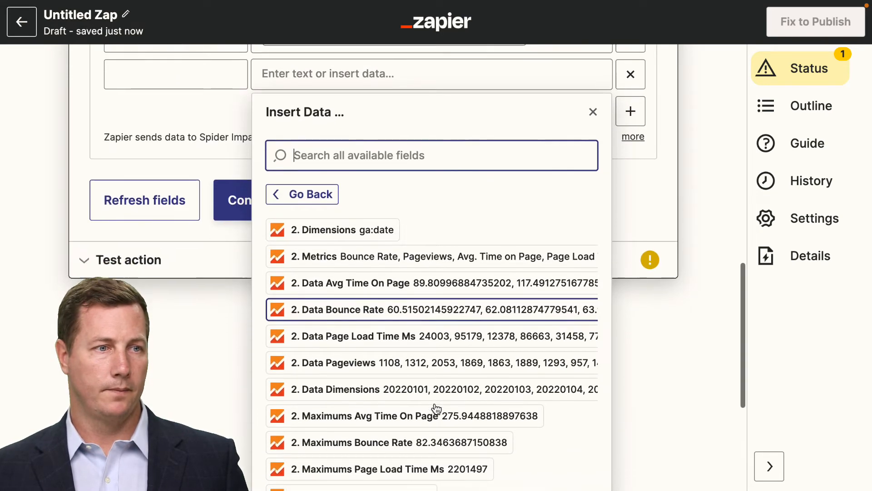
left_click(399, 300)
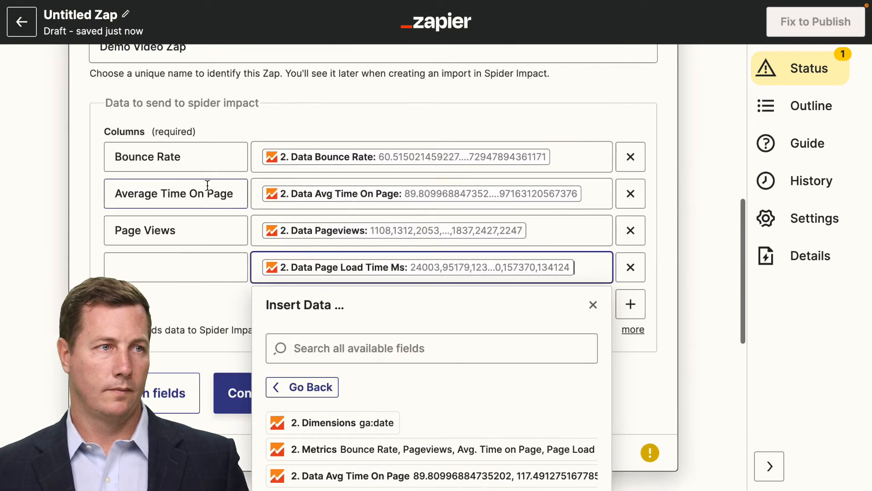
left_click(168, 264)
type("Pa")
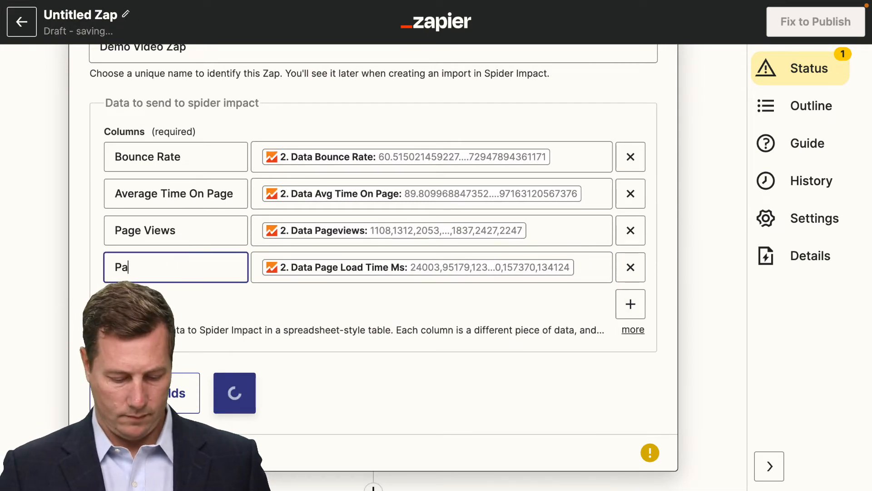
type("ge Load Time (ms")
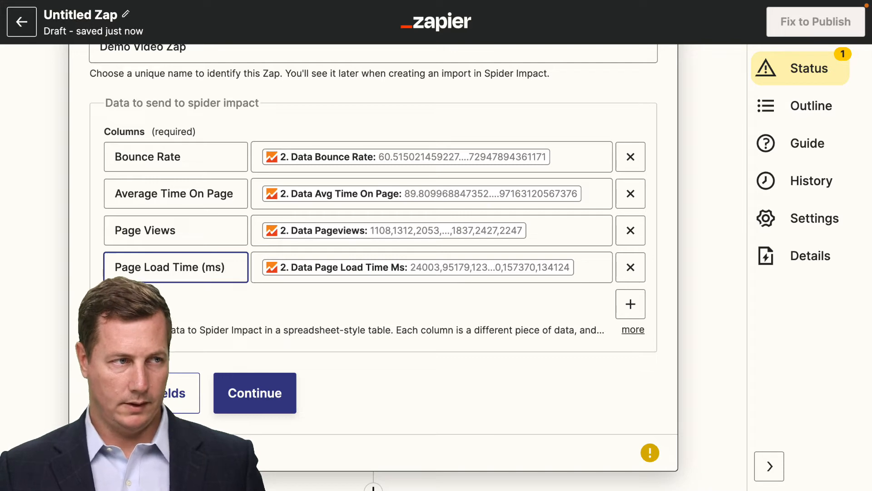
Add a fifth column mapped to the Google Analytics report's Data Dimensions and name it "Date".
left_click(630, 303)
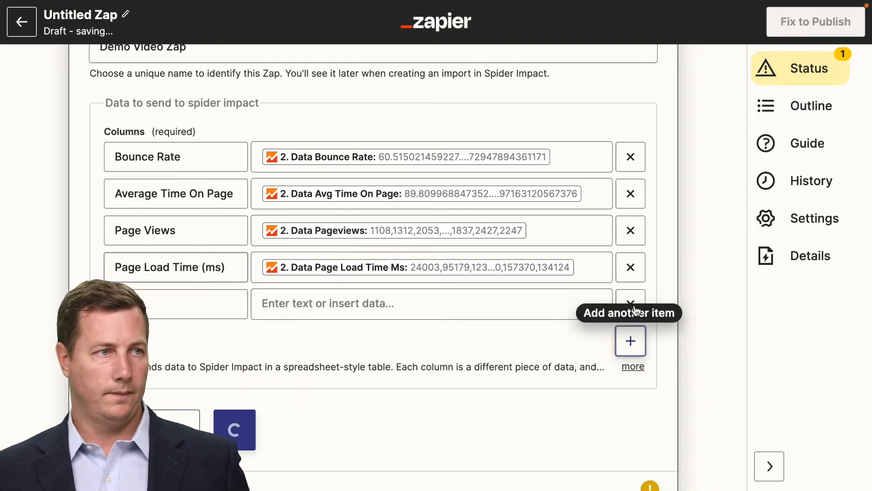
left_click(428, 309)
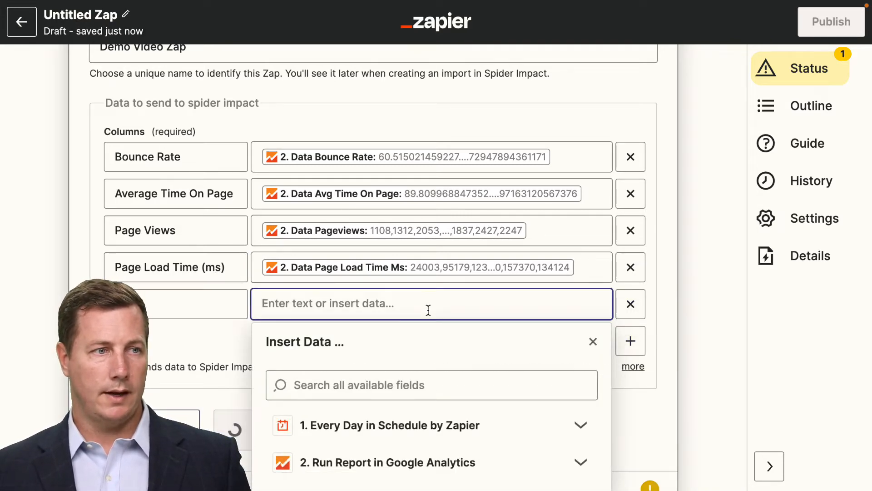
scroll(420, 343, "down", 2)
left_click(390, 362)
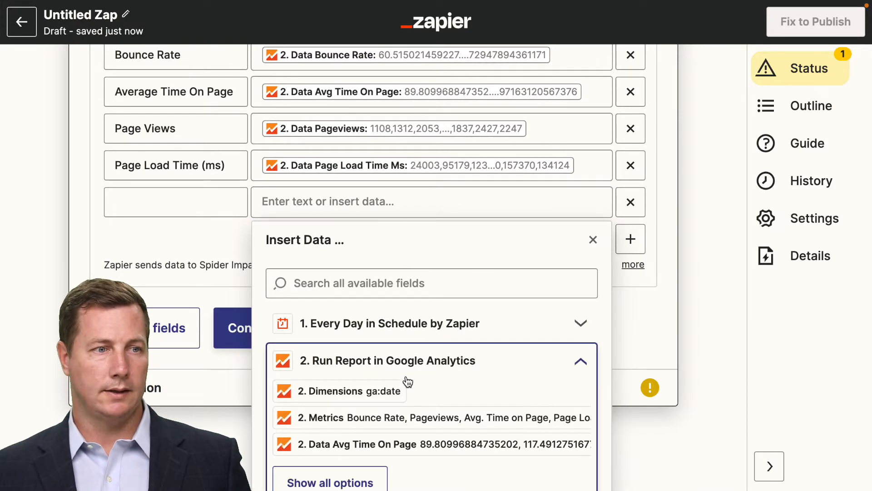
left_click(372, 477)
scroll(424, 390, "down", 3)
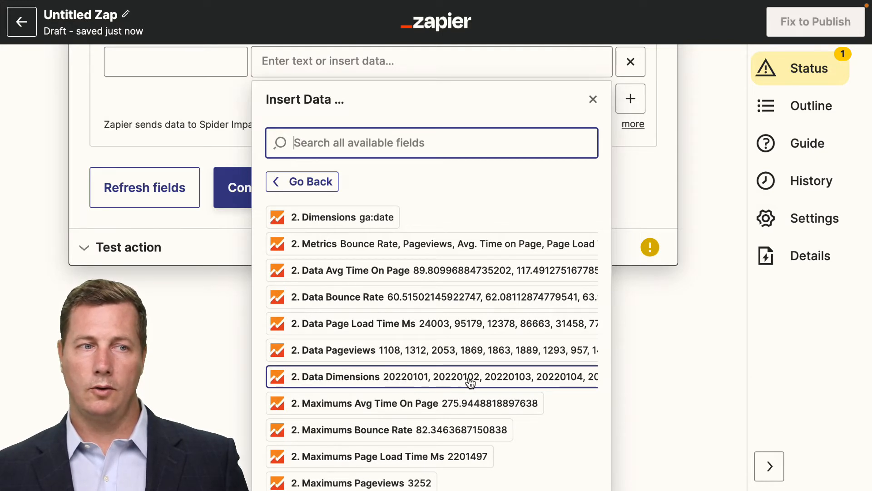
left_click(314, 381)
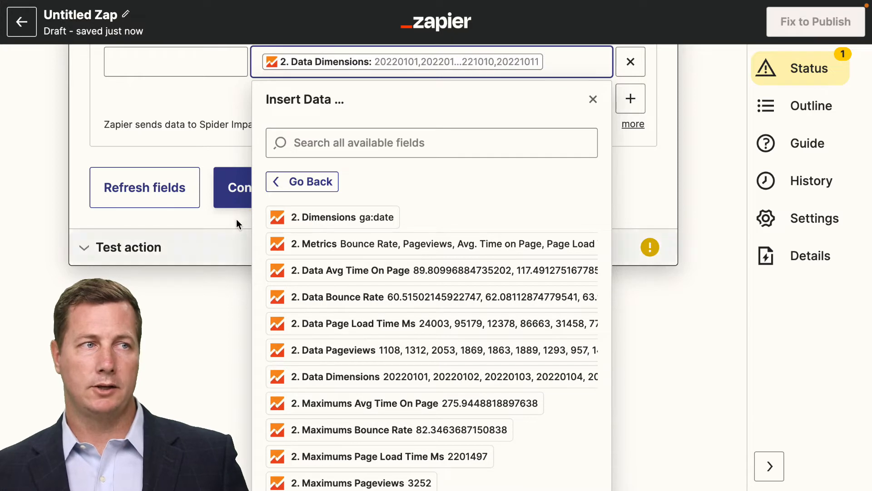
scroll(230, 233, "up", 3)
left_click(204, 198)
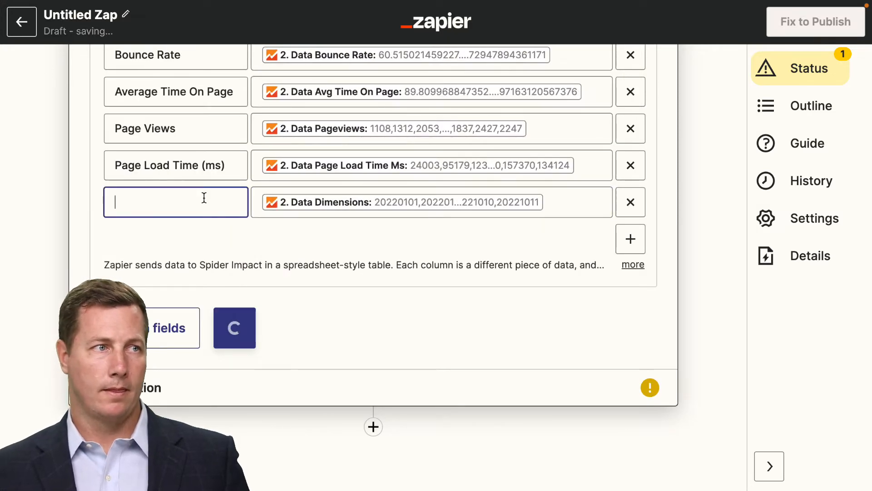
type("Date")
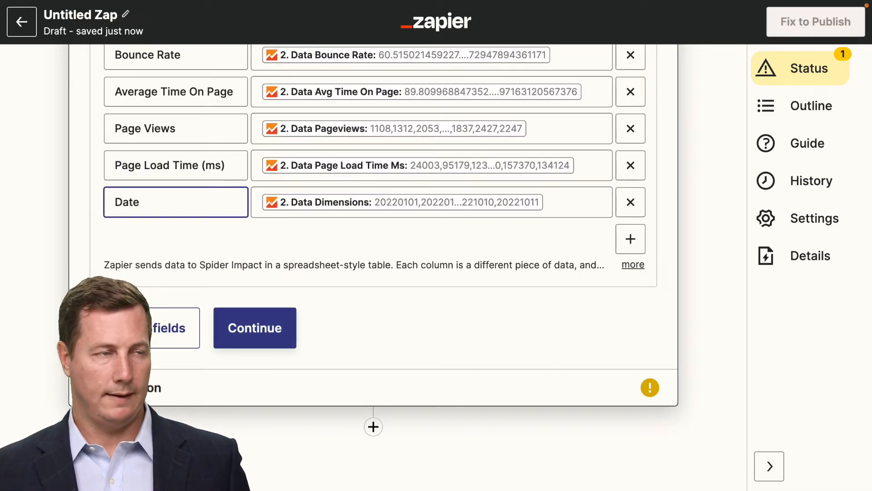
Finish the column setup and test the Spider Impact action by sending the sample data.
scroll(367, 248, "up", 2)
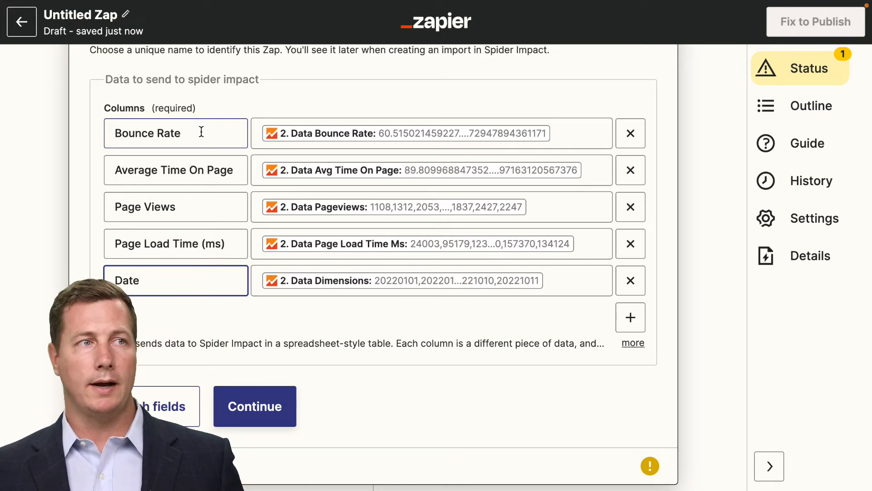
left_click(280, 421)
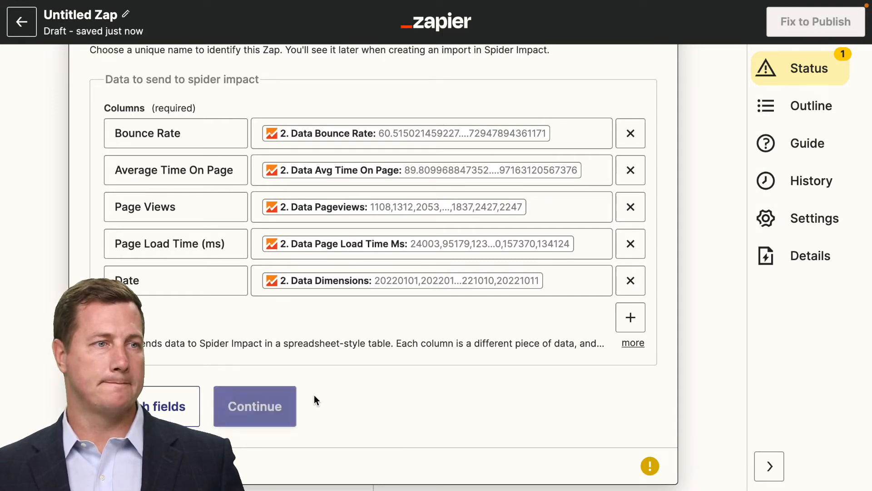
scroll(322, 388, "down", 3)
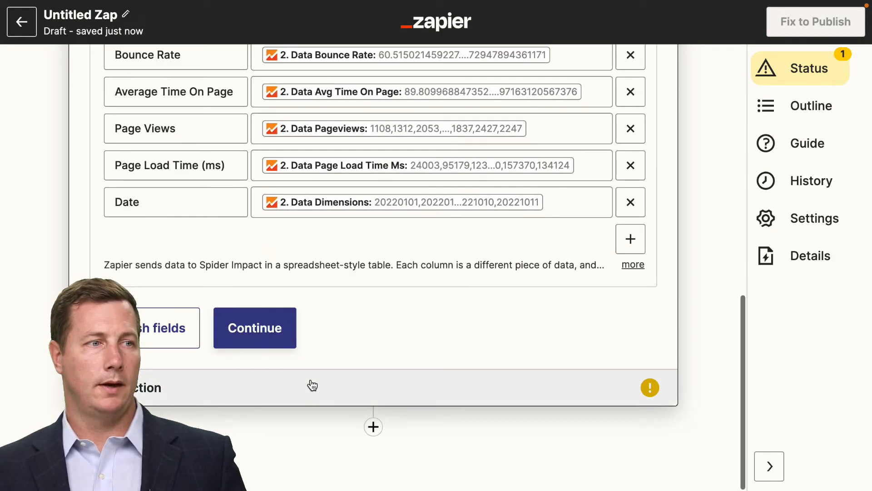
left_click(274, 327)
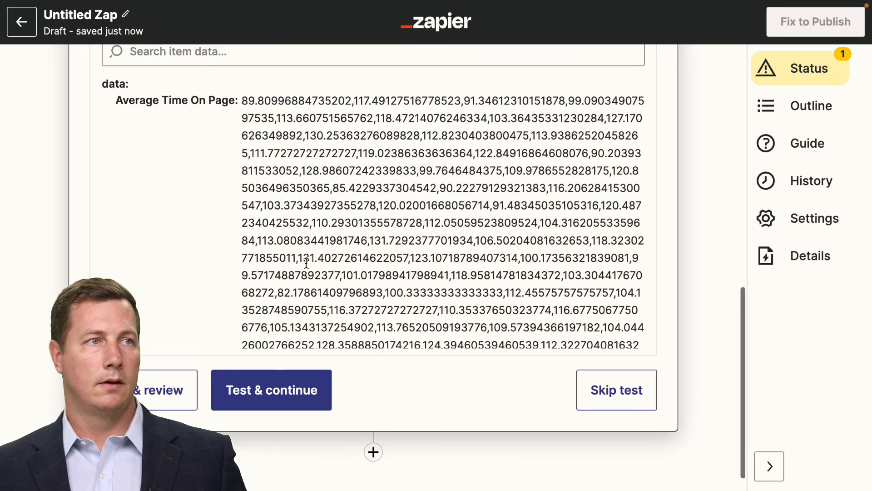
scroll(300, 261, "down", 10)
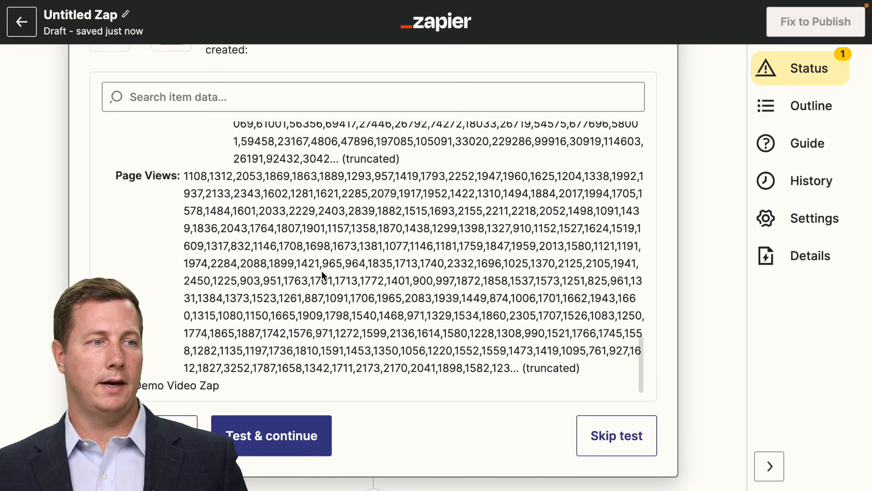
scroll(321, 271, "up", 5)
left_click(284, 439)
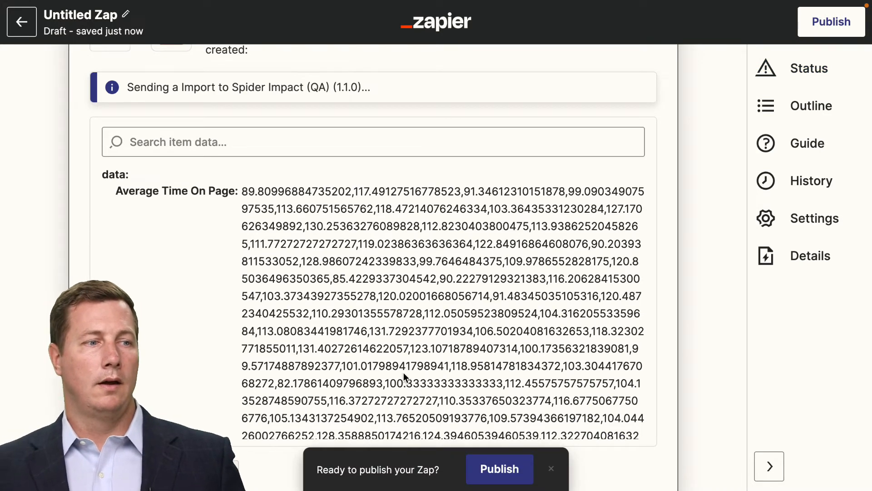
Publish the Zap and turn it on.
left_click(499, 470)
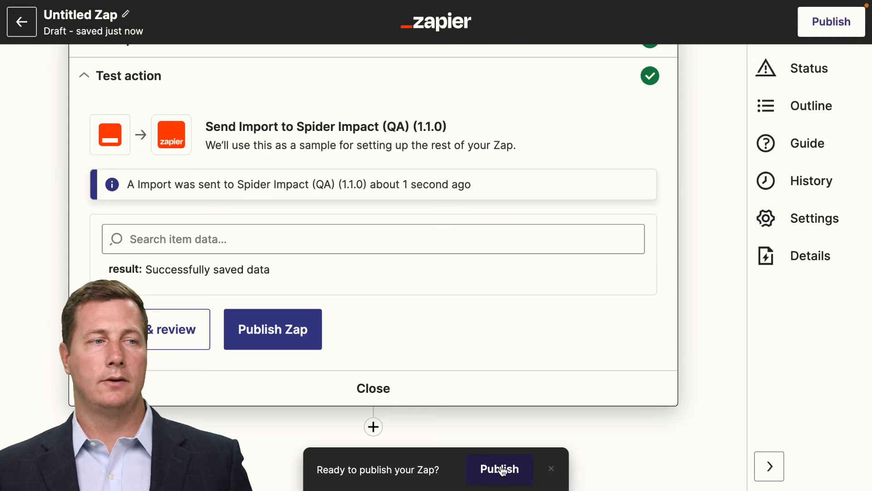
left_click(271, 332)
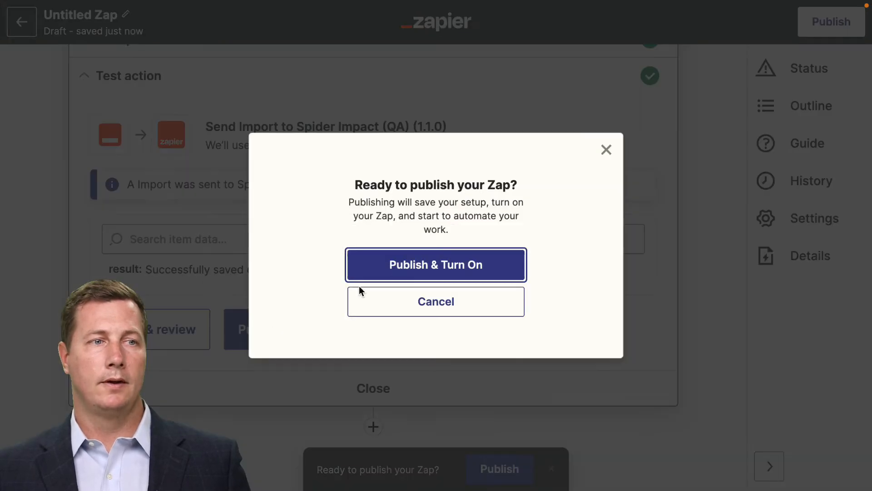
left_click(402, 267)
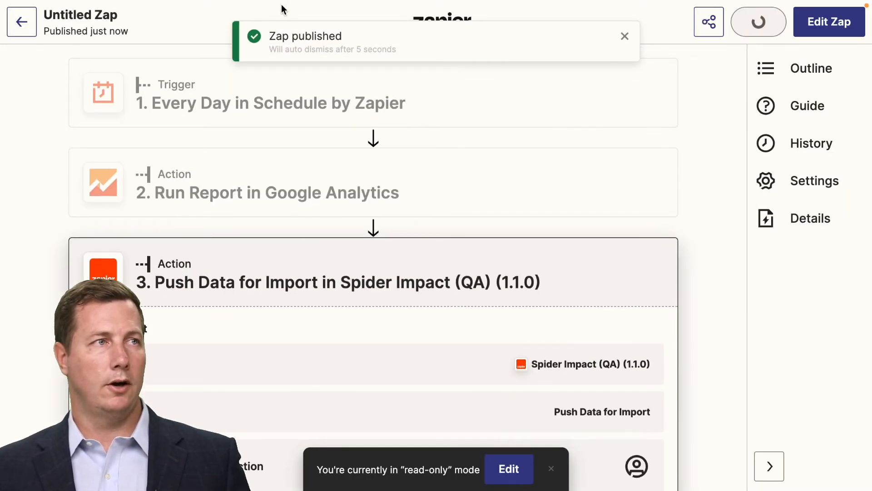
Switch to the Create Dataset page in Spider Impact and close the outdated import dialog.
mouse_move(89, 20)
left_click(47, 25)
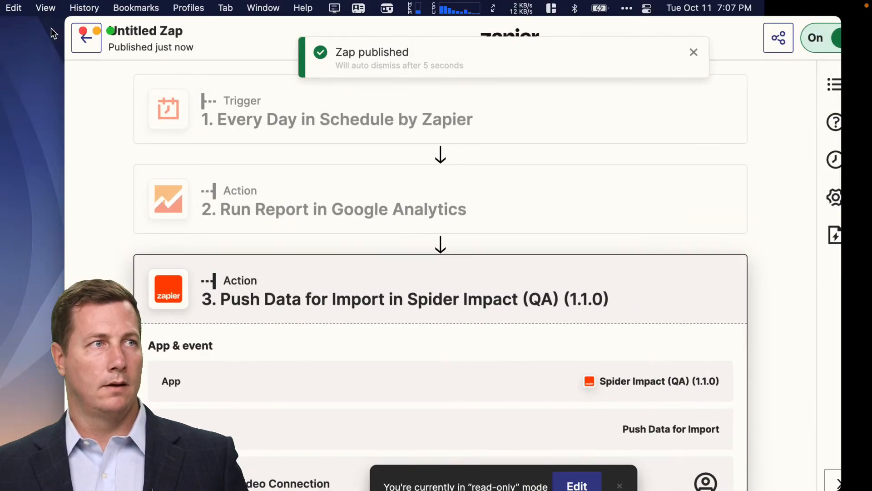
left_click(200, 34)
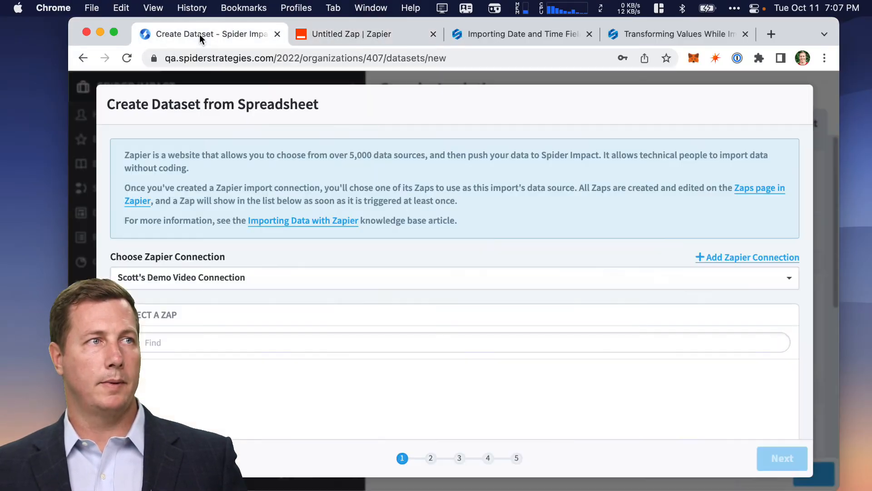
left_click(113, 32)
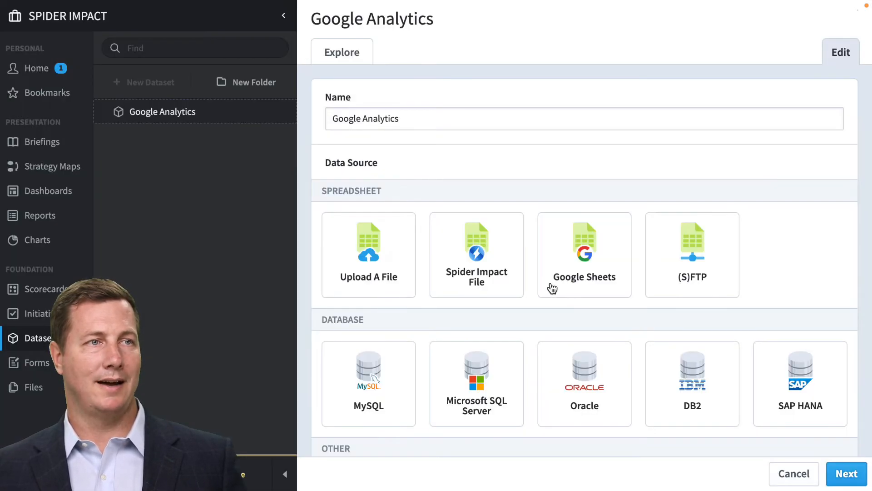
Restart the Zapier import for the Google Analytics dataset and choose Demo Video Zap as its source.
scroll(552, 289, "down", 3)
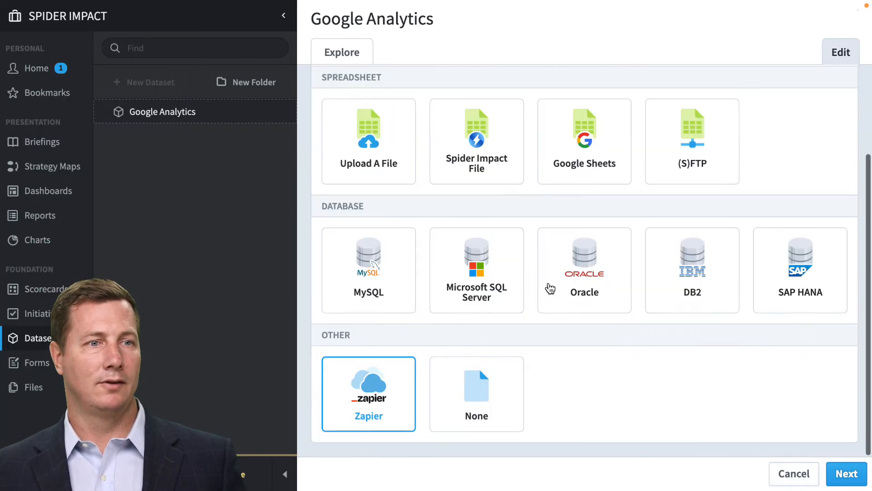
left_click(846, 473)
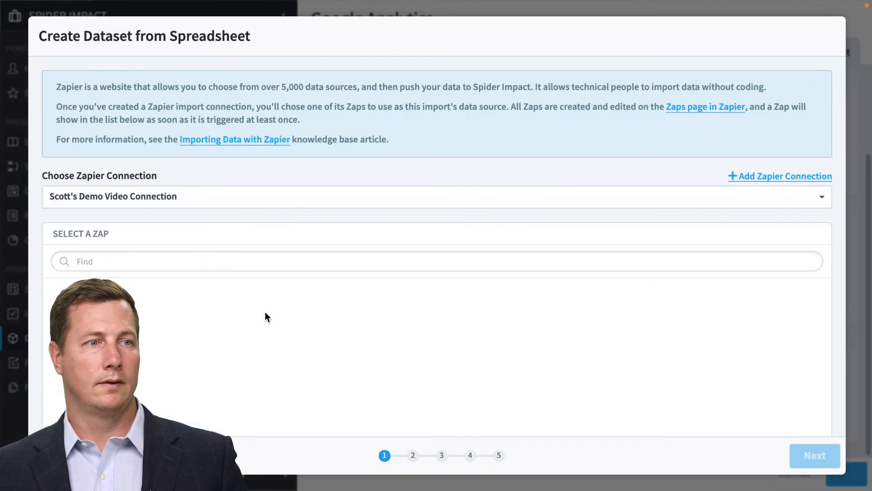
left_click(109, 291)
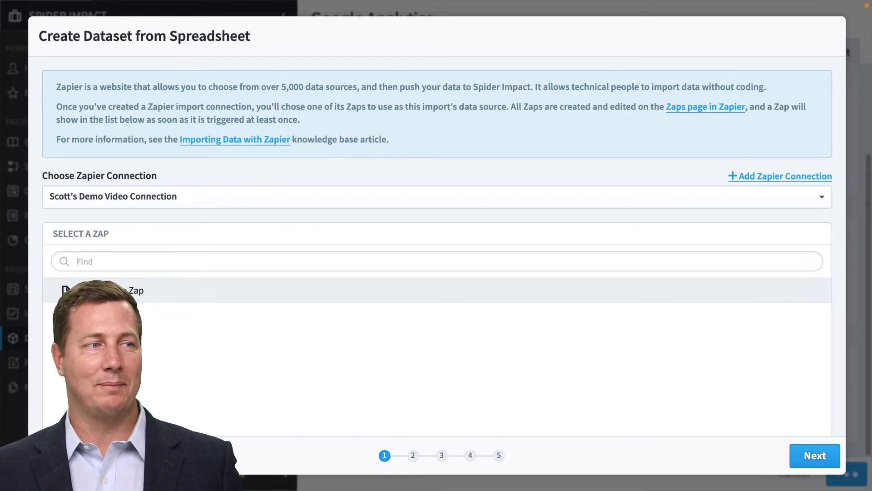
left_click(818, 454)
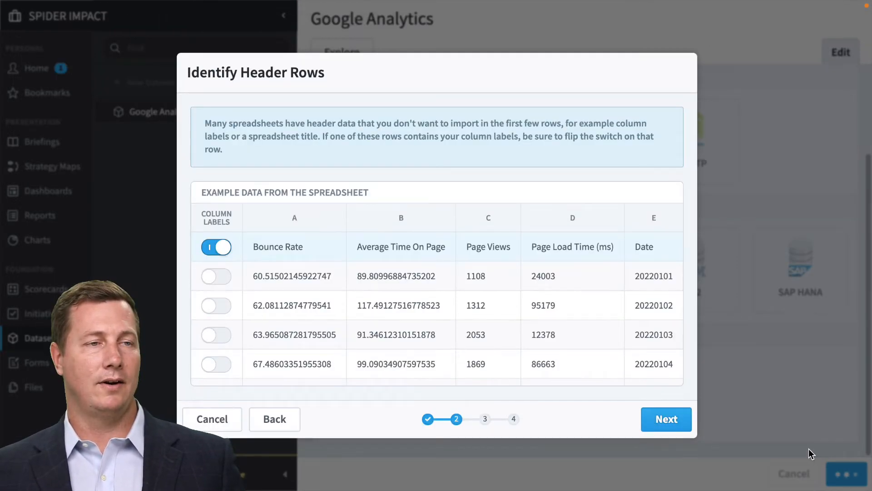
Check the sample rows, keep the first row as column labels, and proceed to field creation without any transformations.
scroll(308, 279, "down", 1)
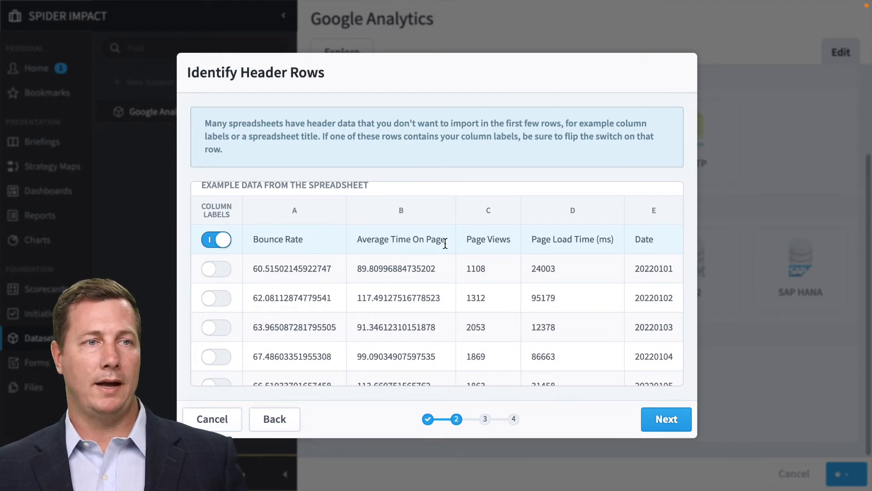
scroll(604, 285, "down", 15)
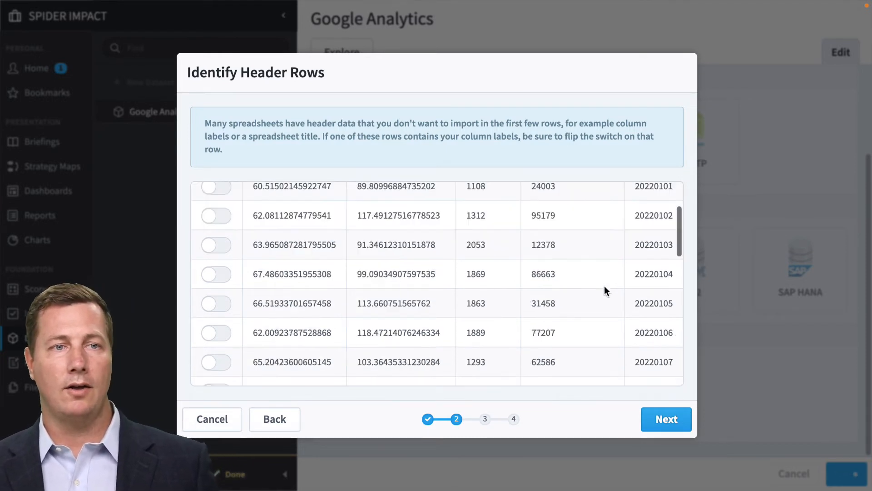
scroll(604, 284, "up", 16)
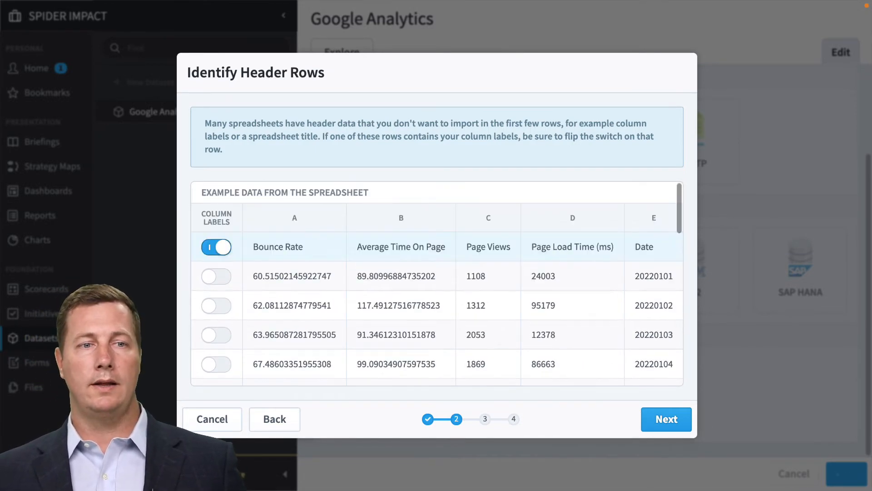
left_click(670, 420)
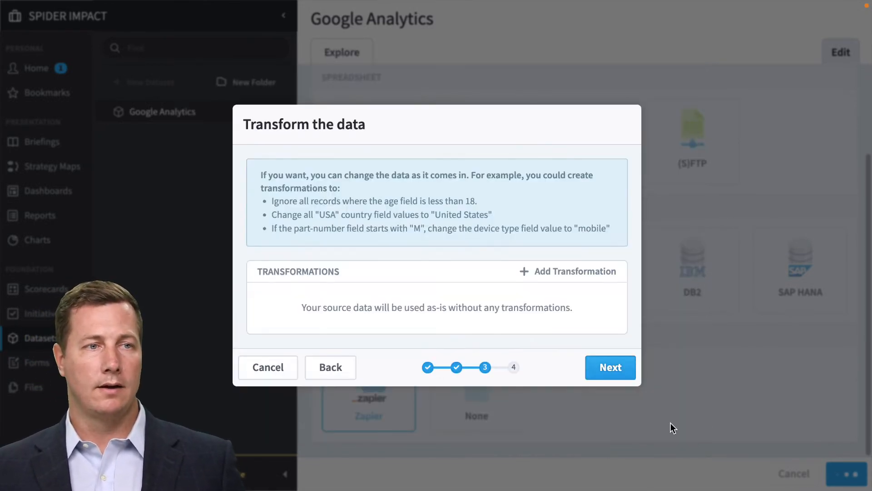
left_click(612, 367)
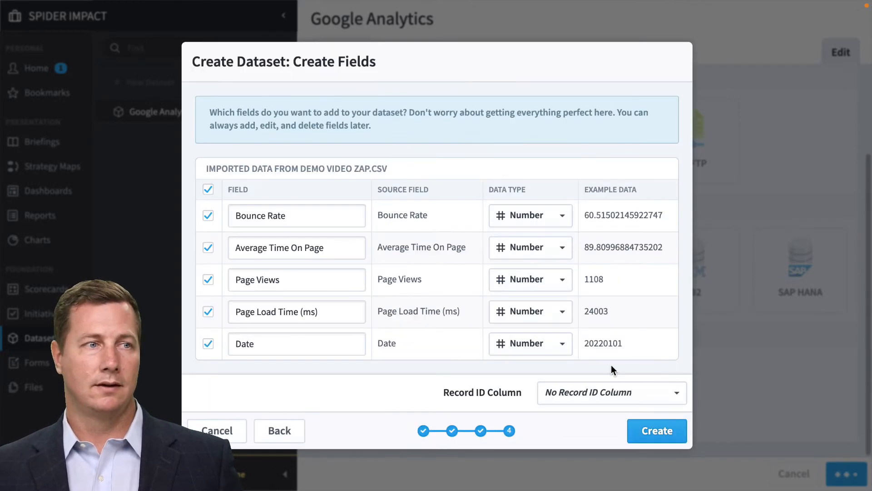
Create the dataset with all five fields kept as numbers and no record ID column, and display its records.
left_click(292, 344)
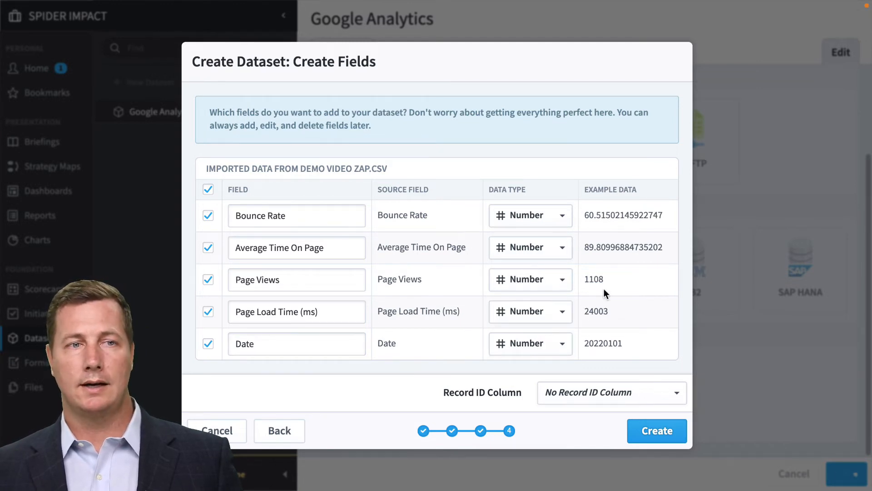
left_click(654, 431)
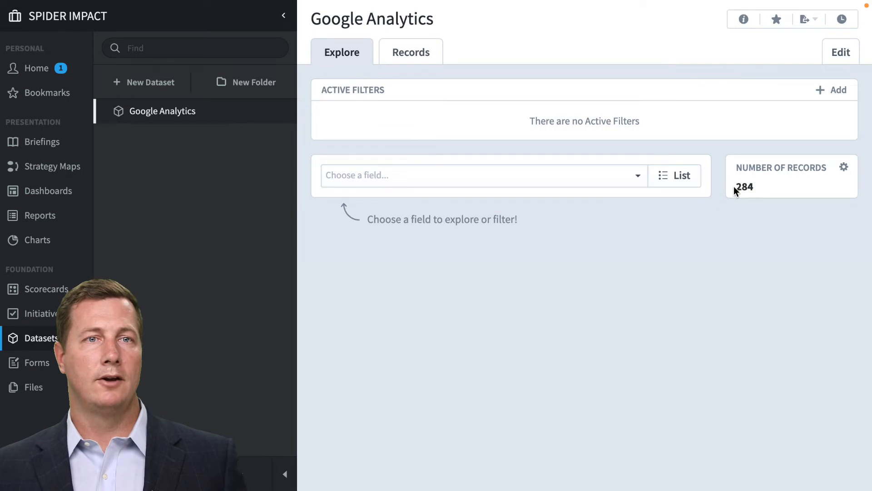
left_click(400, 60)
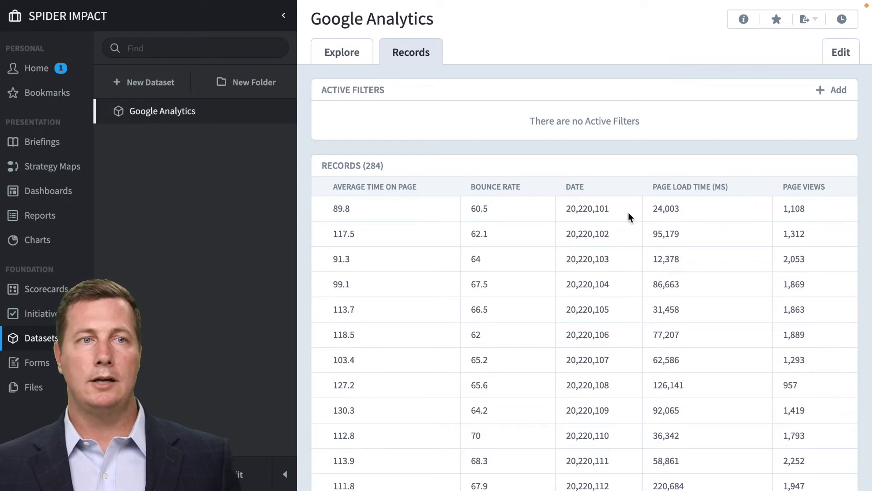
Examine how the imported dates are stored in the Date column of the Google Analytics records.
scroll(602, 402, "down", 10)
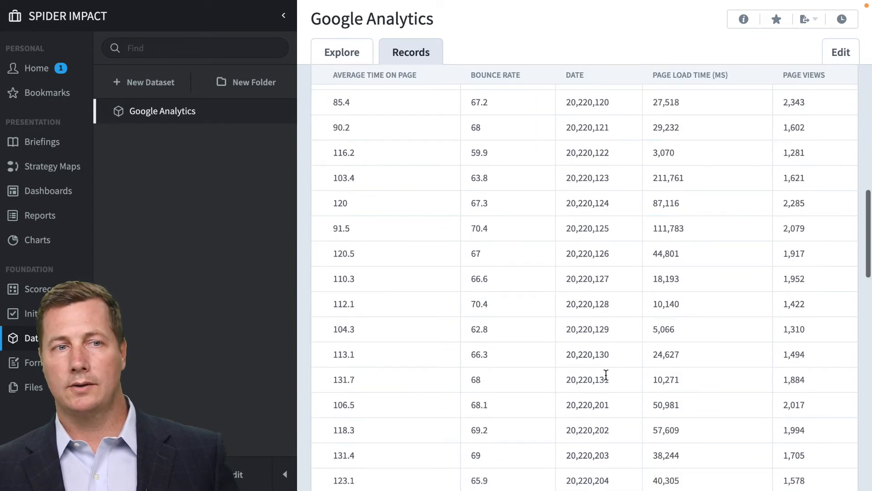
scroll(598, 275, "up", 10)
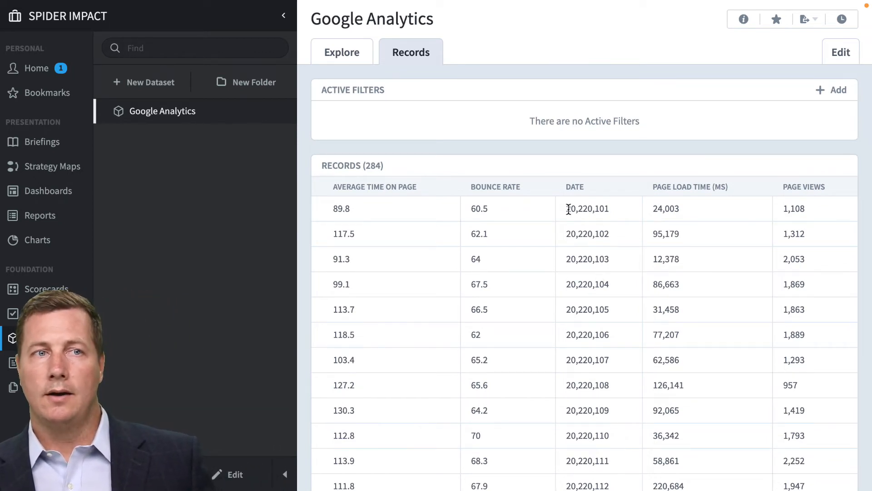
left_click_drag(568, 209, 587, 207)
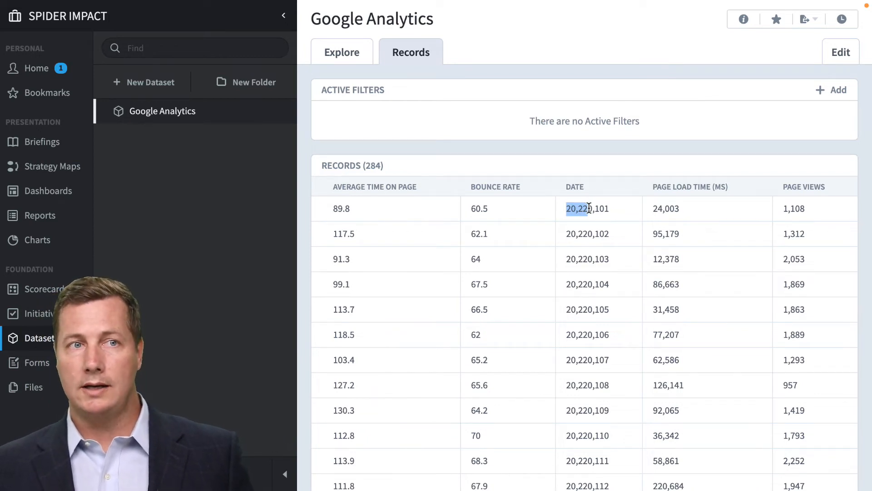
Leave full screen, switch to the Importing Date and Time Fields support article, and read its overview and first parsing attempts.
mouse_move(508, 5)
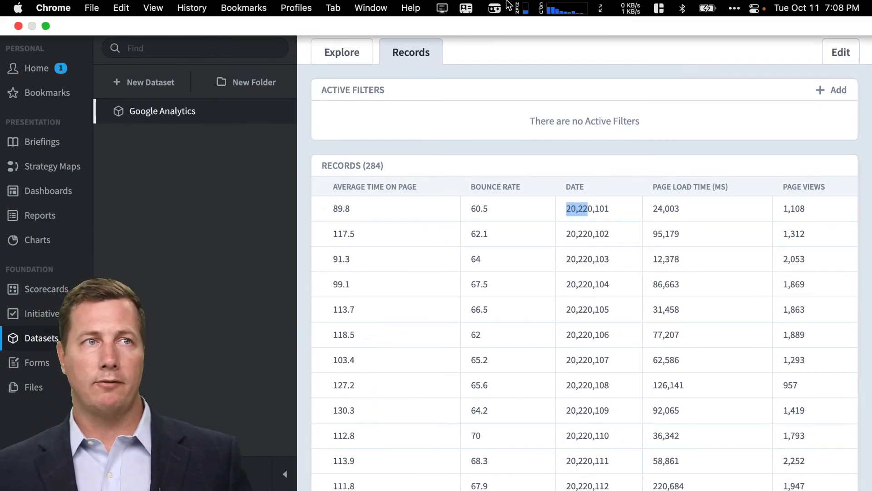
left_click(45, 26)
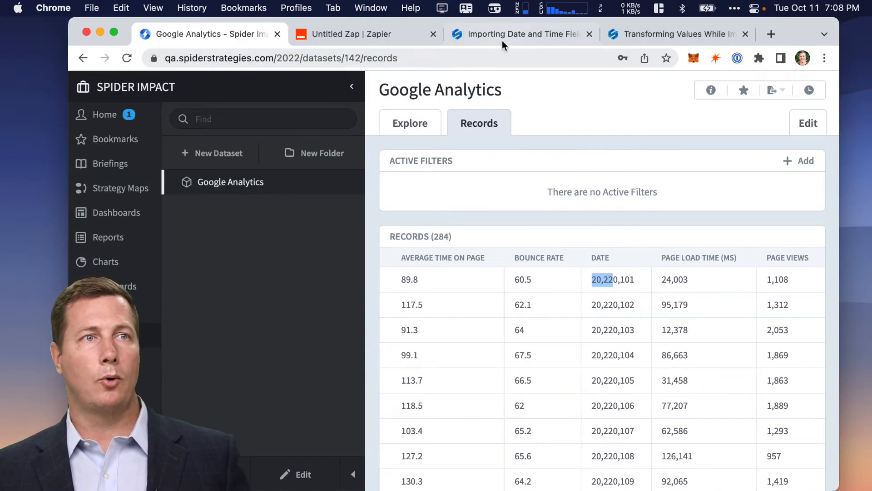
left_click(502, 36)
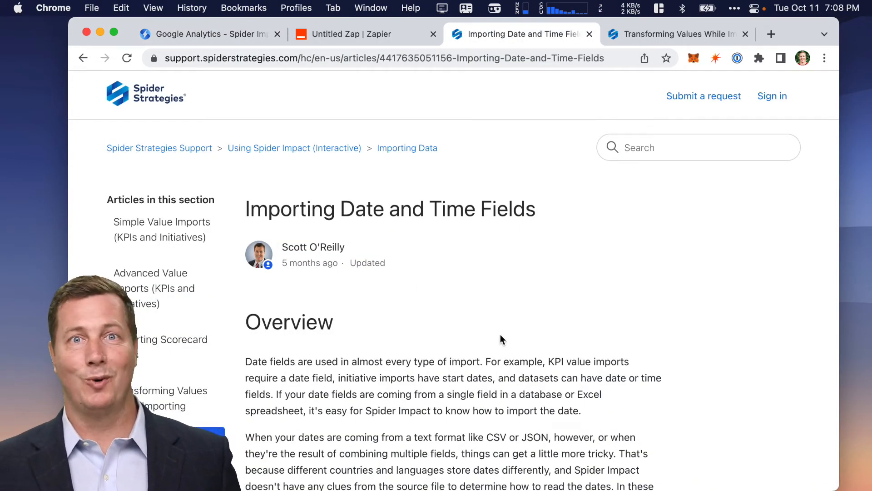
scroll(501, 340, "down", 7)
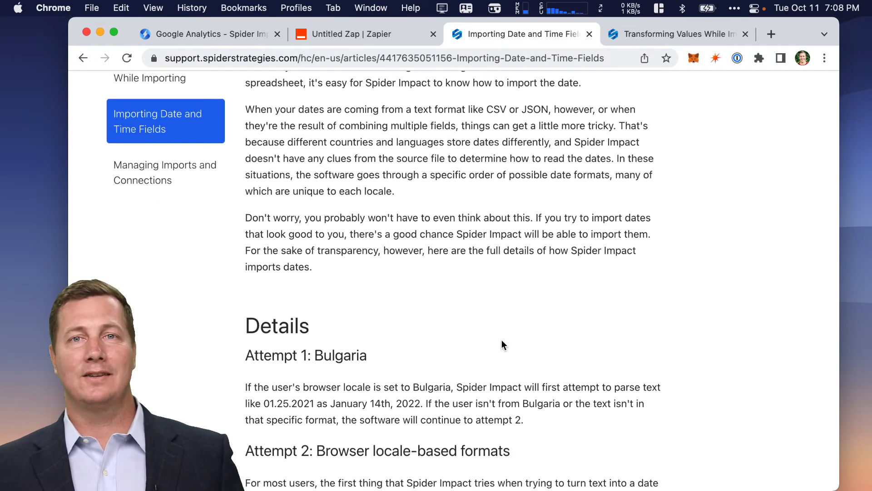
scroll(501, 344, "down", 4)
scroll(501, 343, "down", 1)
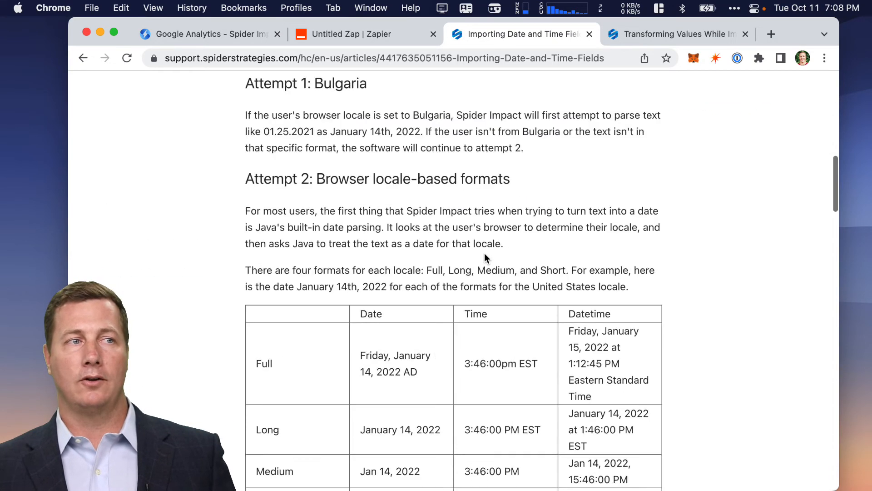
scroll(484, 258, "up", 4)
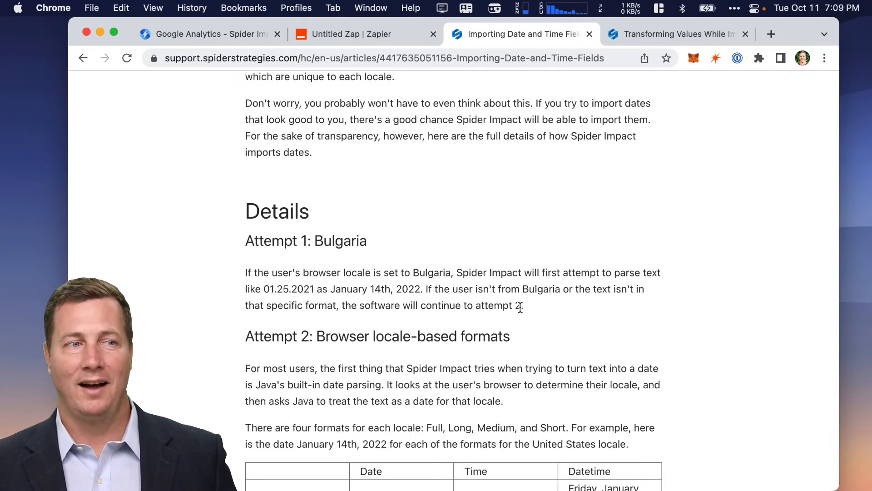
scroll(527, 310, "down", 6)
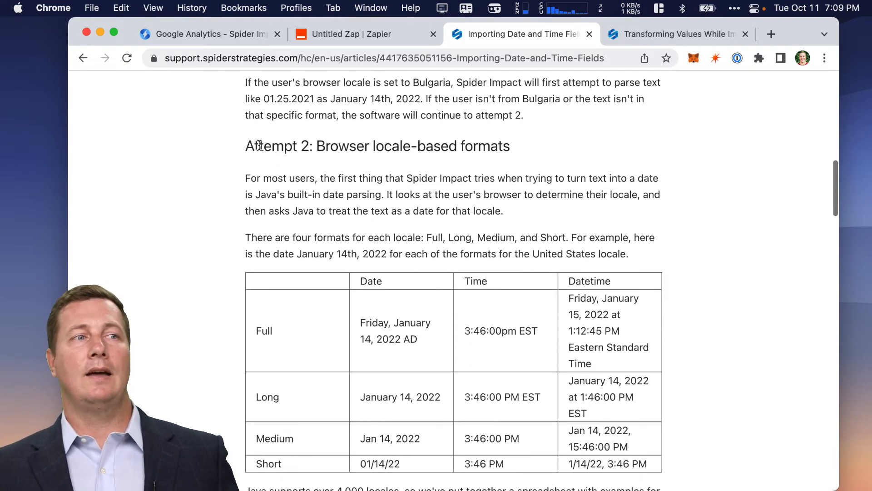
Examine the browser locale-based formats section and its table of full, long, medium and short date and time examples.
left_click_drag(233, 150, 548, 148)
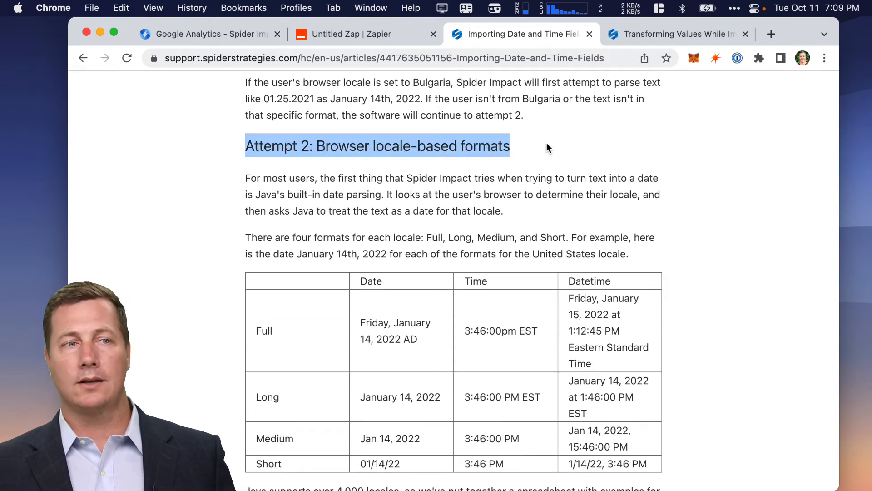
scroll(523, 186, "down", 2)
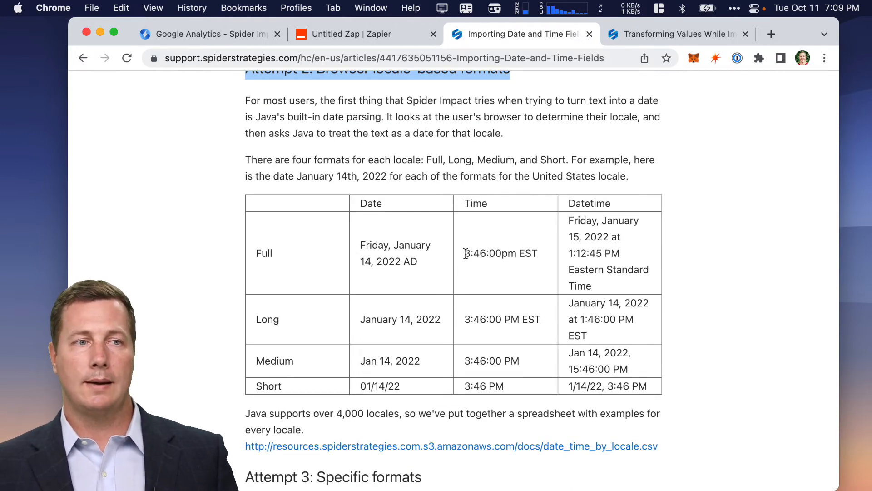
left_click_drag(465, 253, 493, 251)
left_click_drag(478, 313, 480, 314)
left_click_drag(471, 361, 484, 363)
left_click(482, 386)
scroll(428, 297, "up", 2)
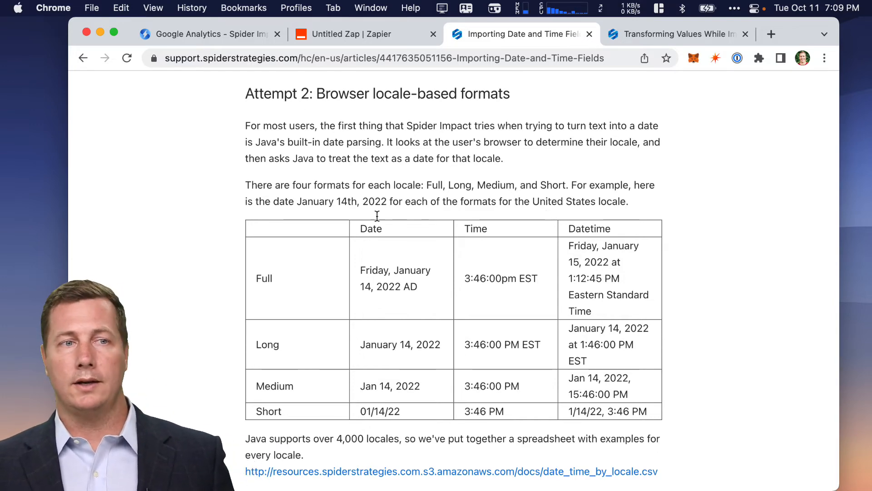
Review the article's remaining parsing attempts: specific formats, formats without a day of the month, and ISO 8601.
scroll(363, 300, "down", 7)
scroll(370, 288, "down", 1)
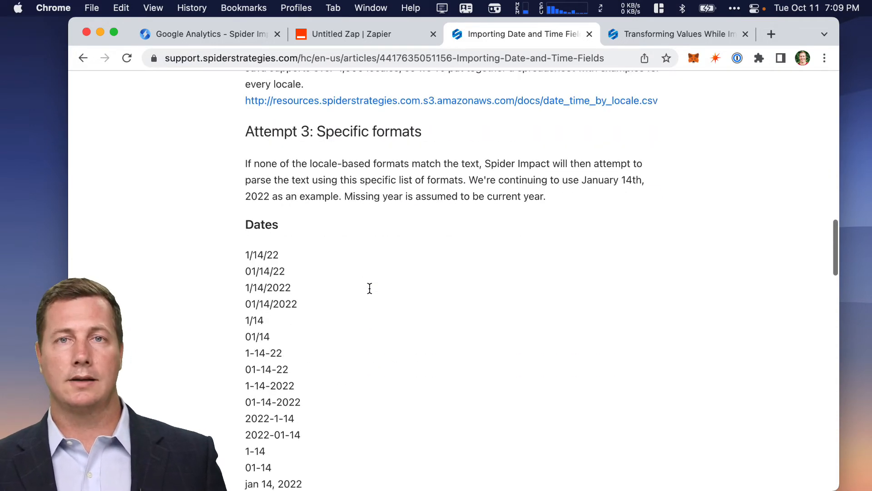
scroll(368, 288, "down", 1)
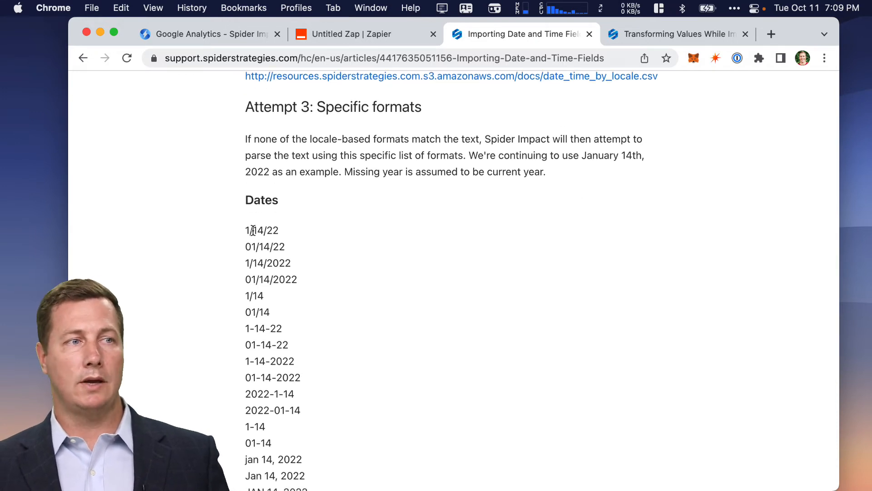
left_click_drag(242, 230, 305, 232)
left_click_drag(242, 247, 290, 248)
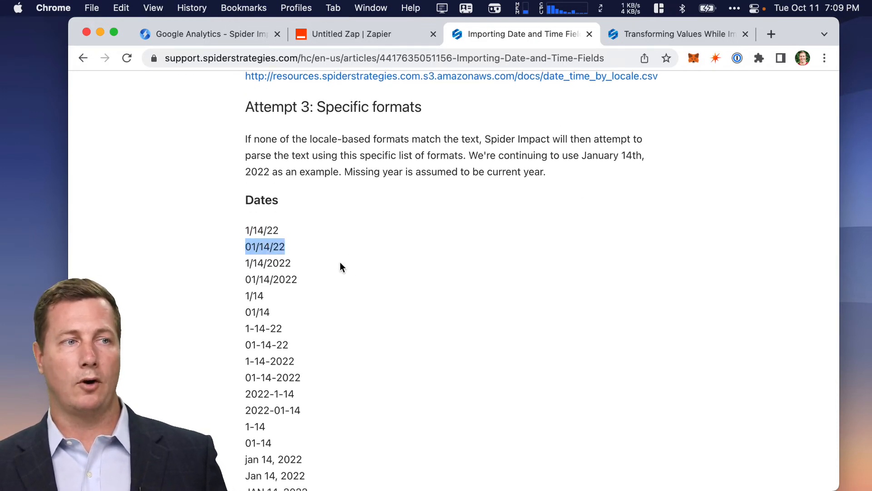
scroll(336, 268, "down", 9)
scroll(267, 213, "down", 15)
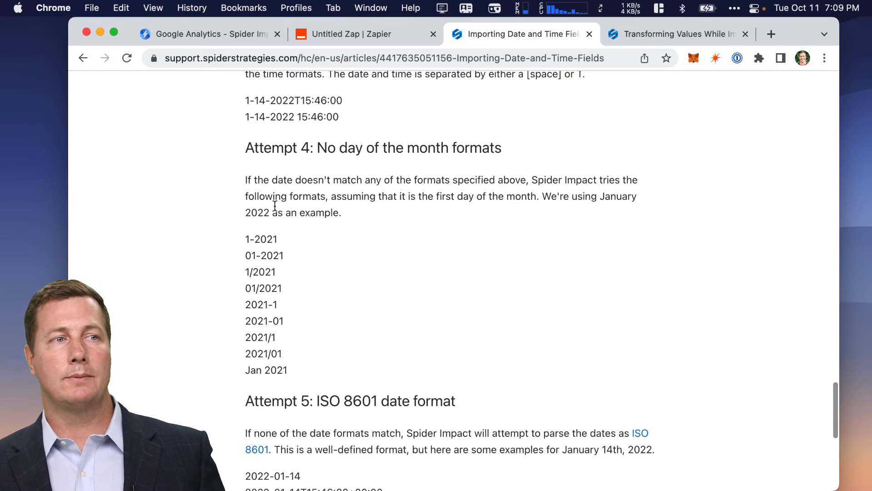
scroll(274, 205, "down", 5)
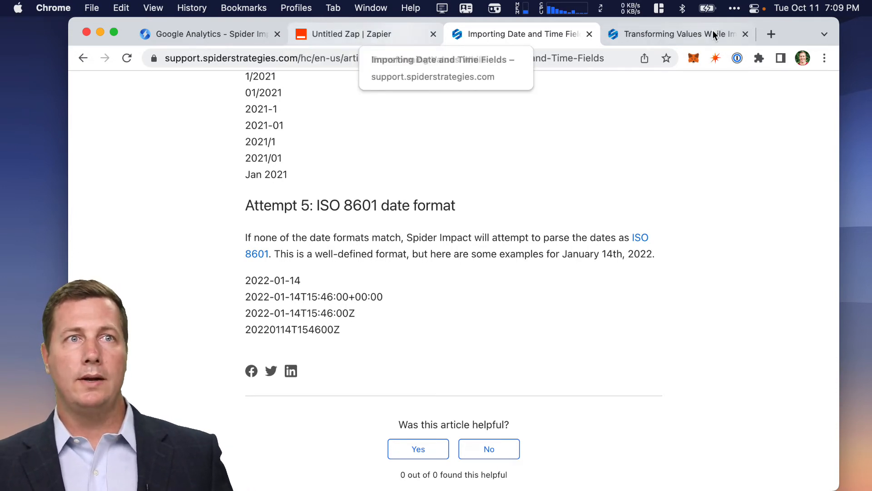
Switch to the Transforming Values While Importing article and examine its example of converting the text 022018 into a date.
left_click(689, 32)
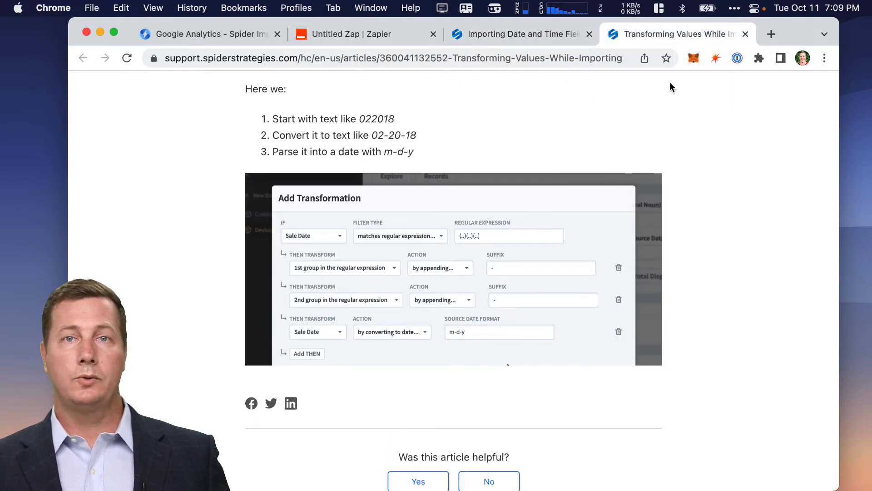
scroll(655, 134, "up", 5)
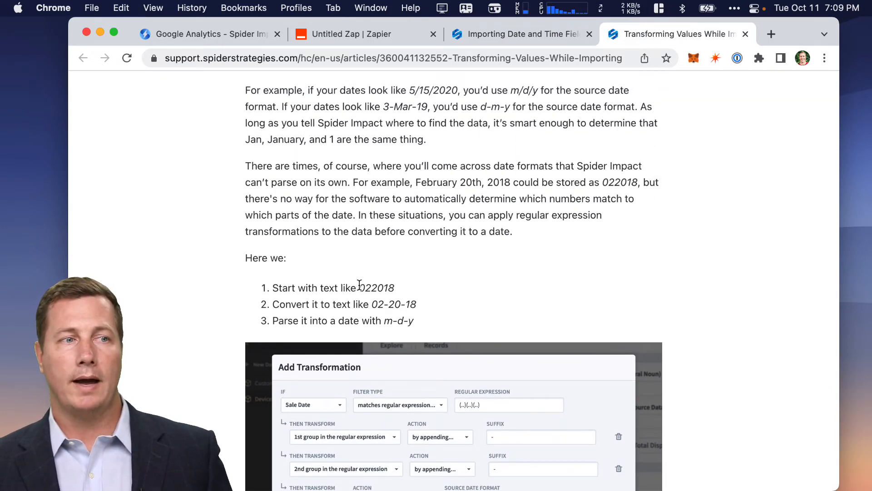
left_click_drag(359, 285, 388, 284)
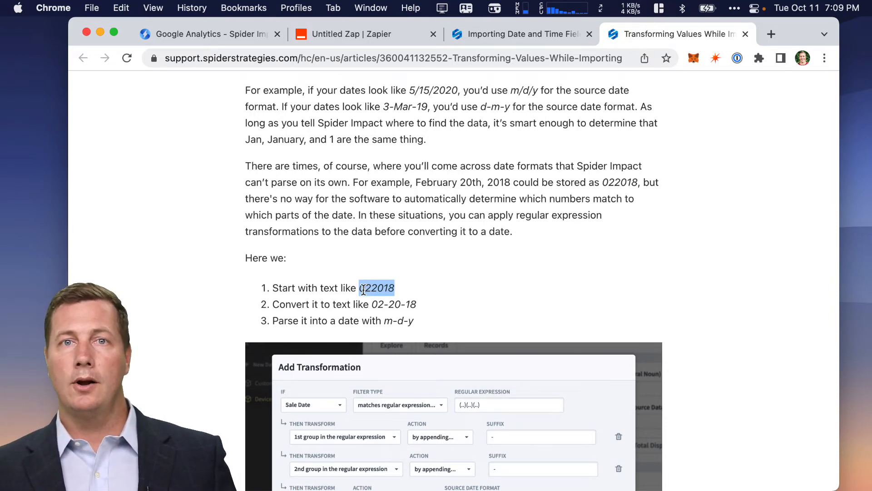
Return to the Google Analytics records and examine the year, month and day digits in the first record's Date value.
left_click(383, 36)
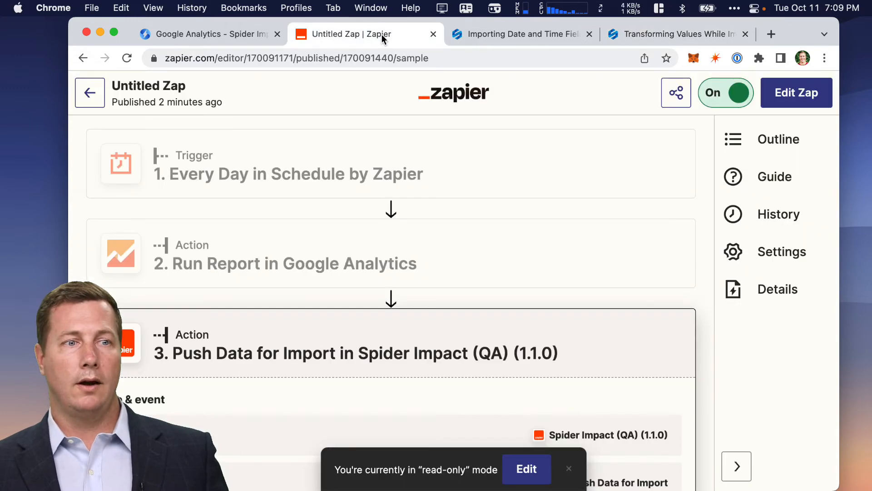
left_click(208, 35)
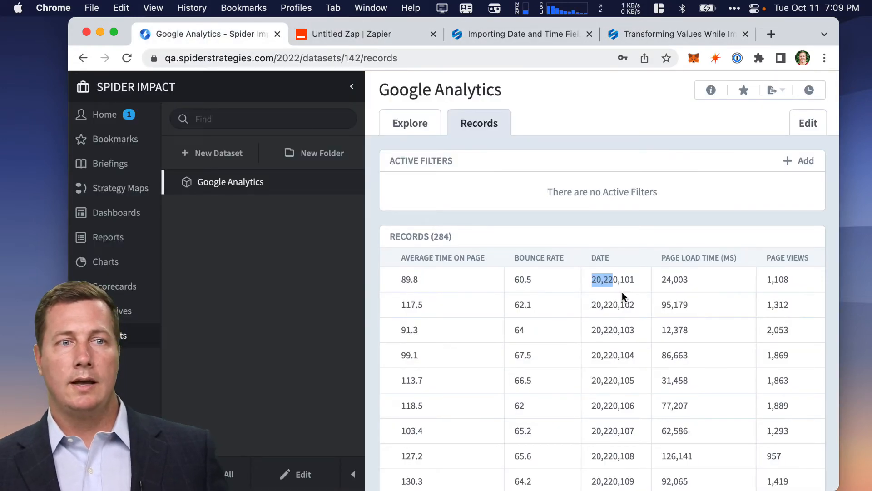
left_click(631, 281)
left_click_drag(635, 280, 613, 277)
left_click(594, 279)
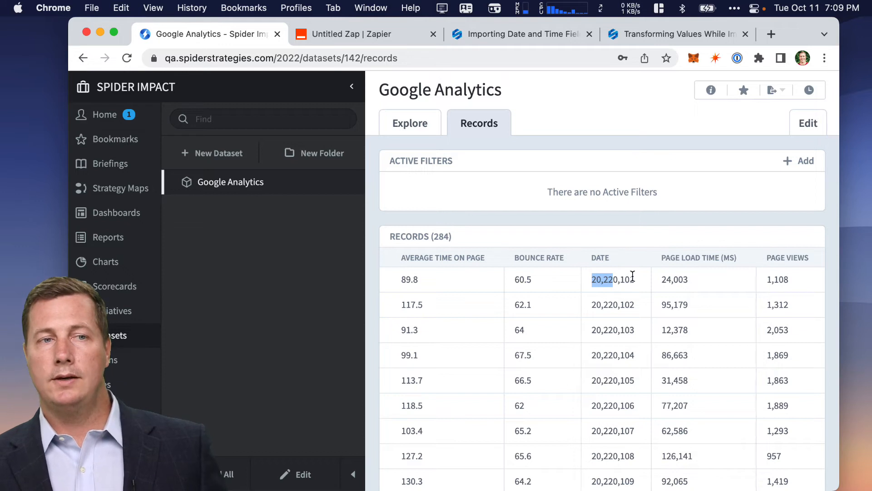
left_click(593, 280)
left_click_drag(593, 279, 618, 276)
left_click(607, 277)
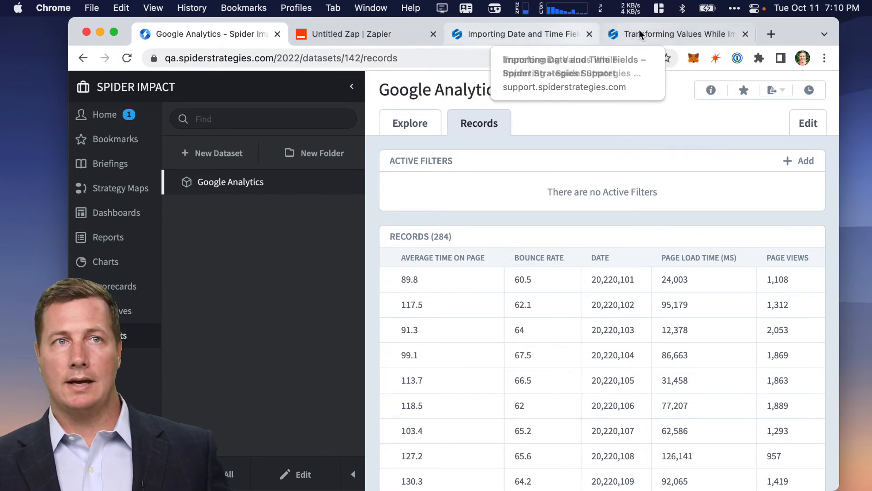
Review the article's Add Transformation example that splits a date with a regular expression and appends dashes.
left_click(656, 30)
scroll(597, 171, "down", 5)
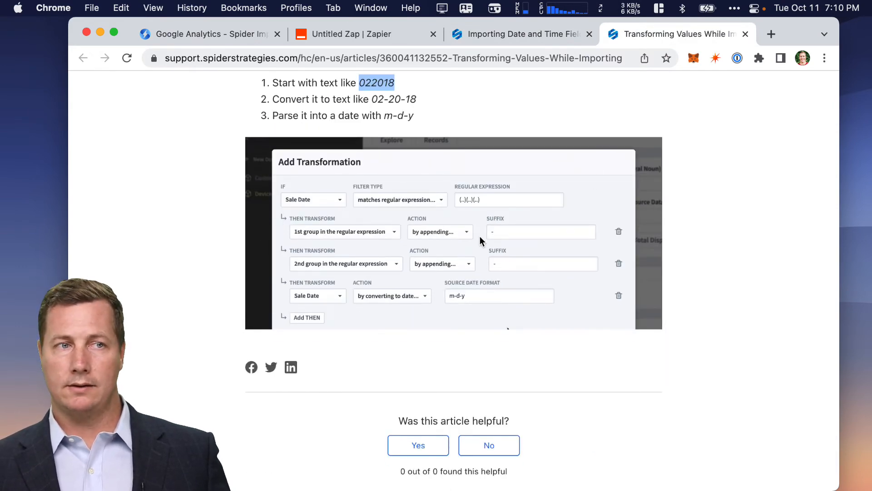
scroll(419, 171, "up", 4)
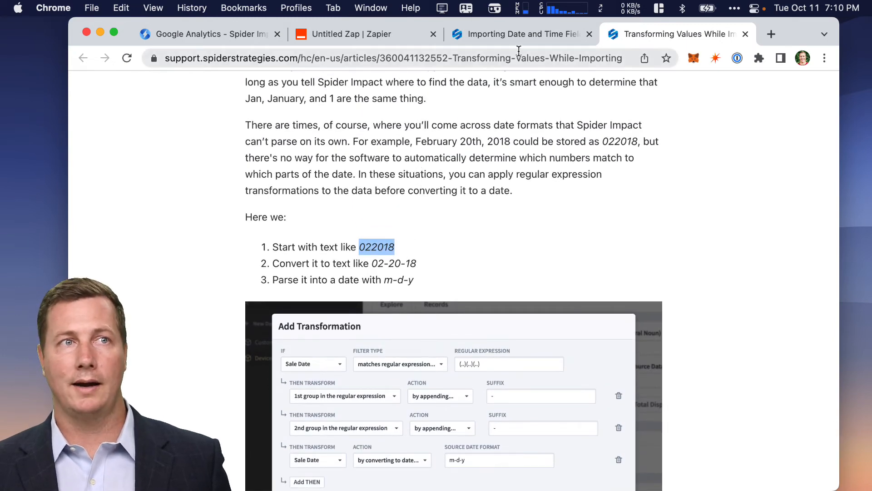
Return to the Google Analytics dataset in Spider Impact, edit it, and start adding a transformation to its imported data.
left_click(381, 38)
left_click(247, 34)
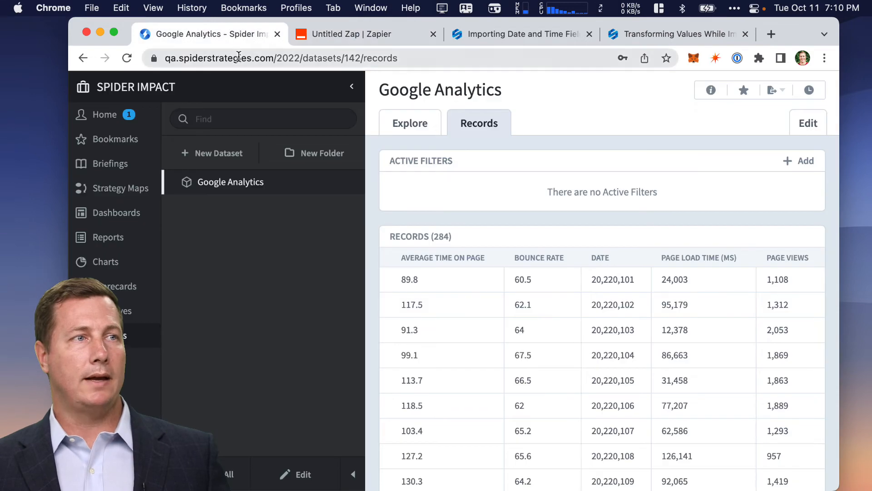
left_click(113, 31)
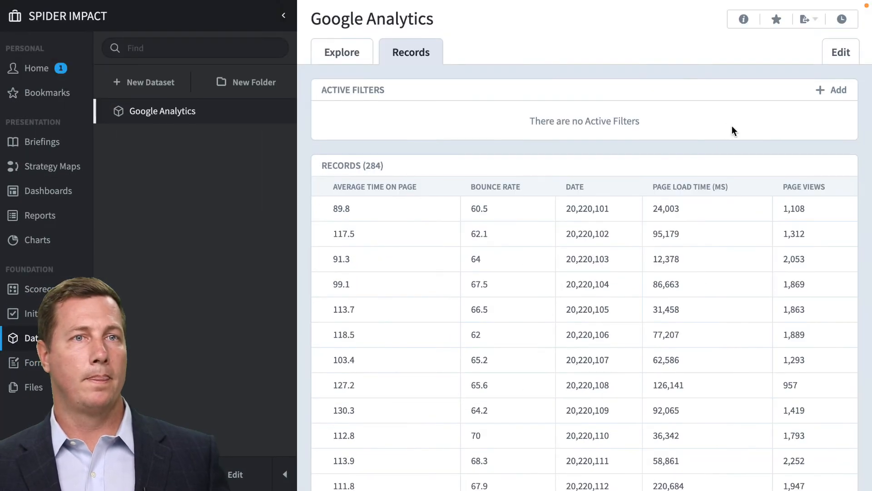
left_click(846, 52)
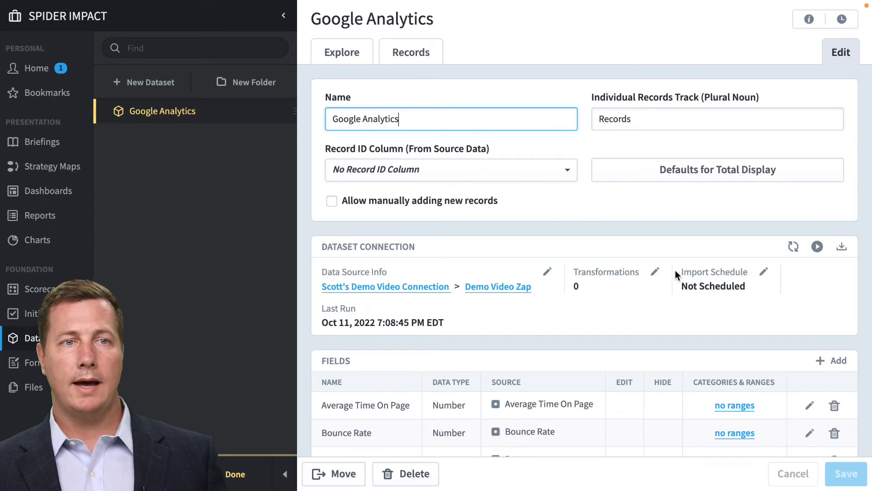
left_click(654, 271)
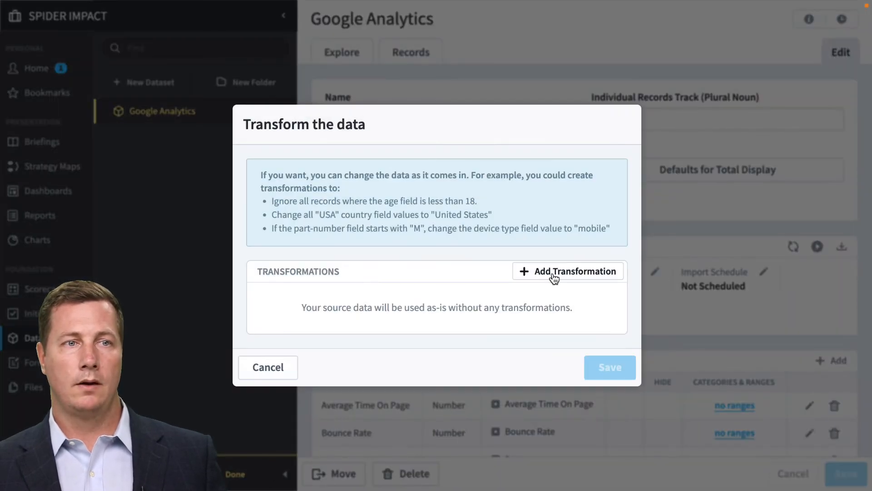
left_click(554, 272)
Base the transformation's condition on the Date field with the "matches regular expression..." filter type.
left_click(274, 162)
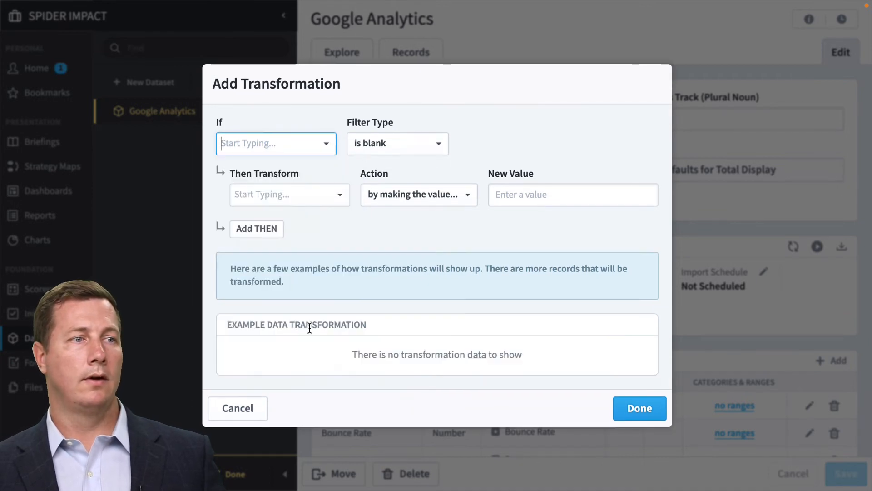
left_click(315, 150)
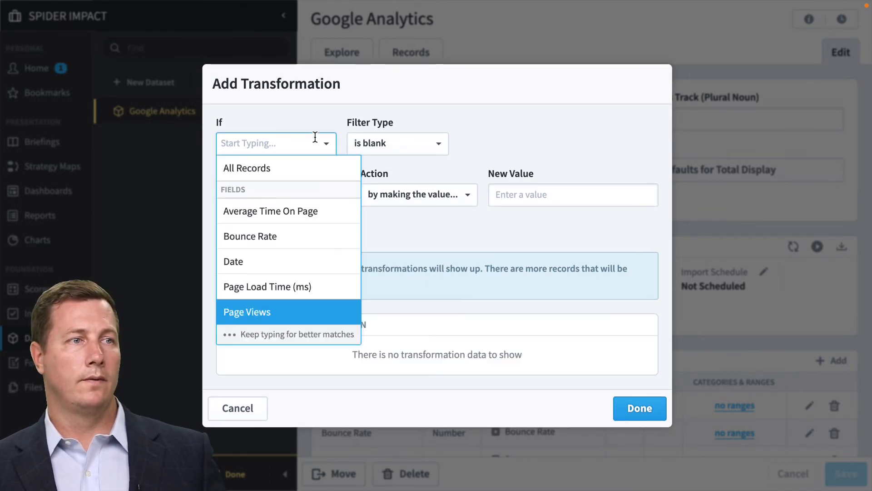
left_click(316, 262)
left_click(380, 143)
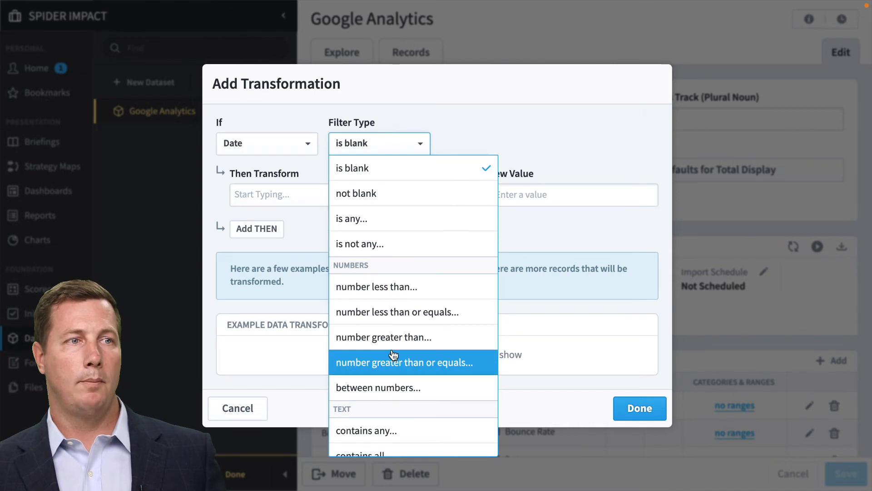
scroll(394, 354, "down", 6)
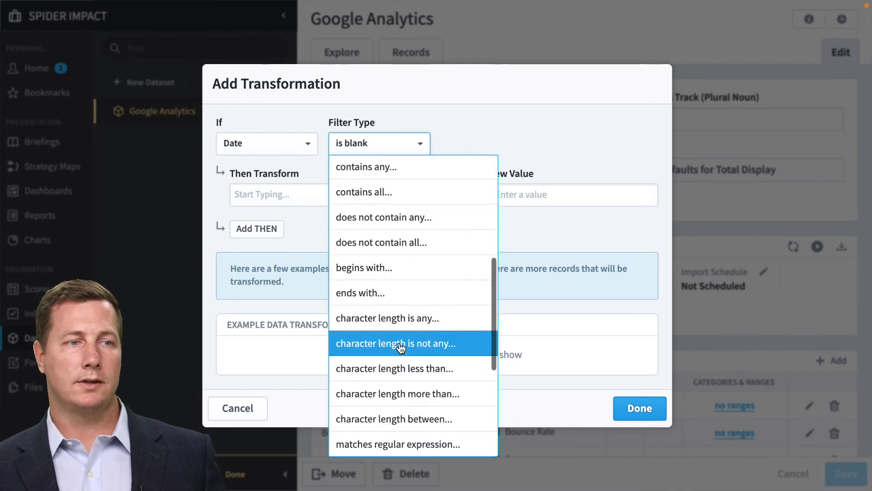
scroll(400, 347, "down", 3)
left_click(400, 293)
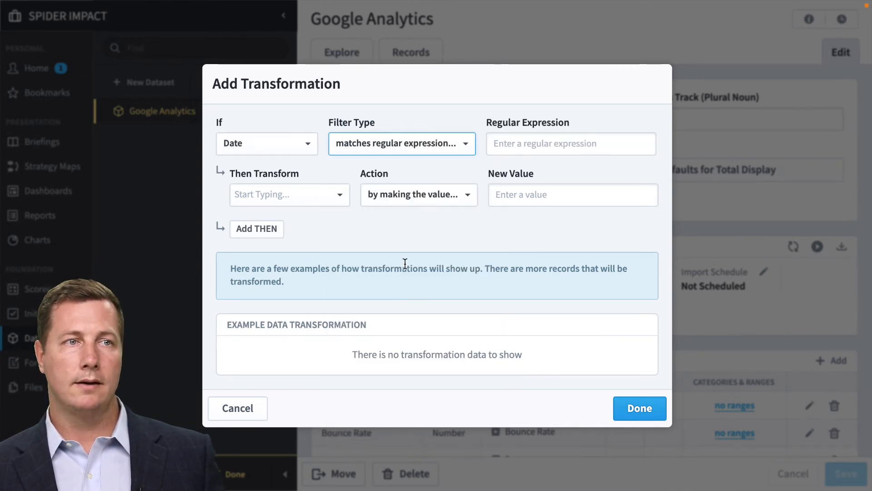
Enter (....)(..)(..) as the regular expression that splits the Date value into year, month and day groups.
left_click(512, 145)
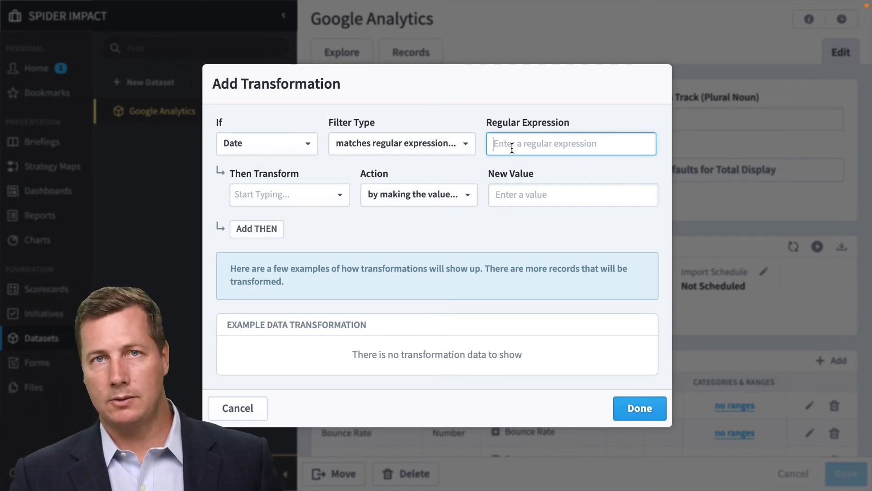
type("(...")
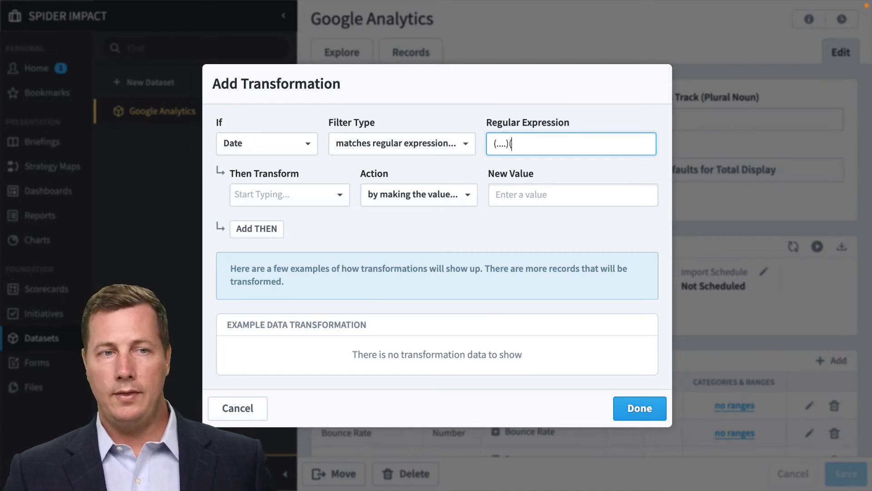
type("..)(..")
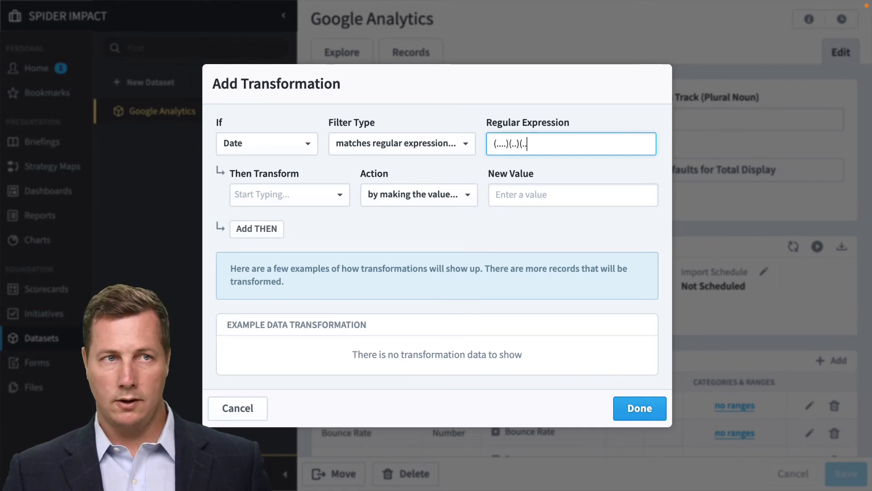
type(")")
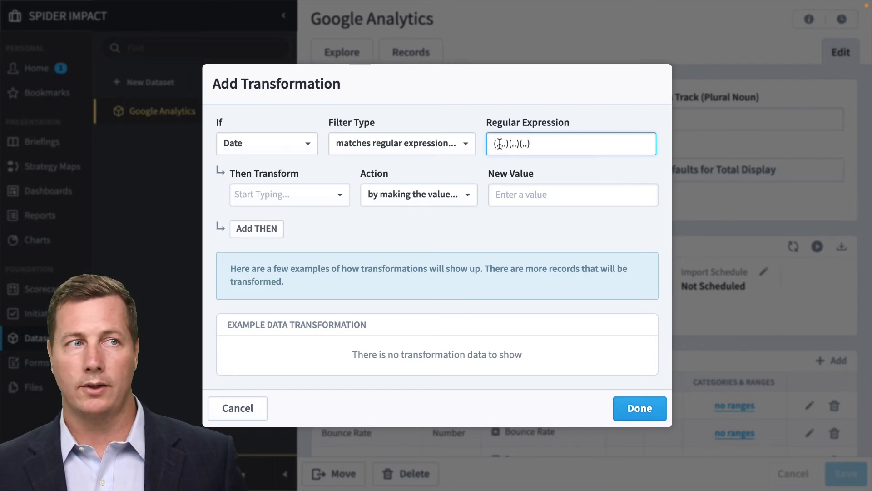
Transform the 1st group in the regular expression by appending the suffix "-", and check the first example record's date.
left_click(339, 199)
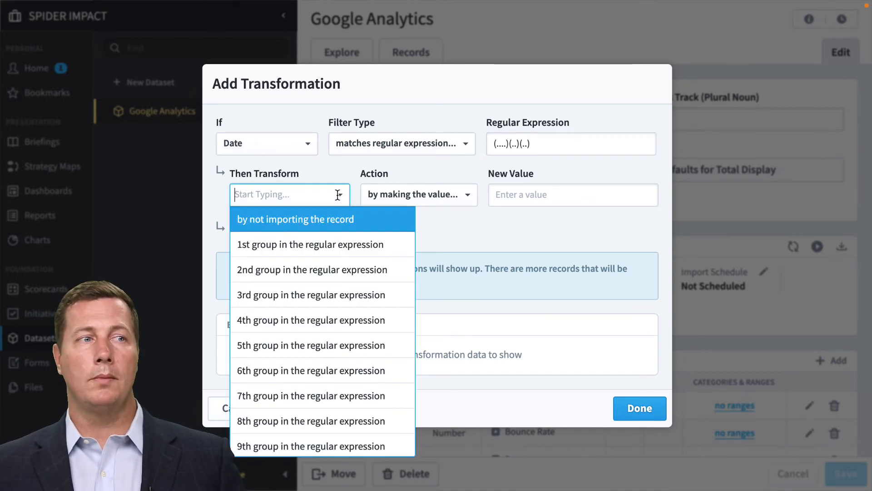
left_click(343, 245)
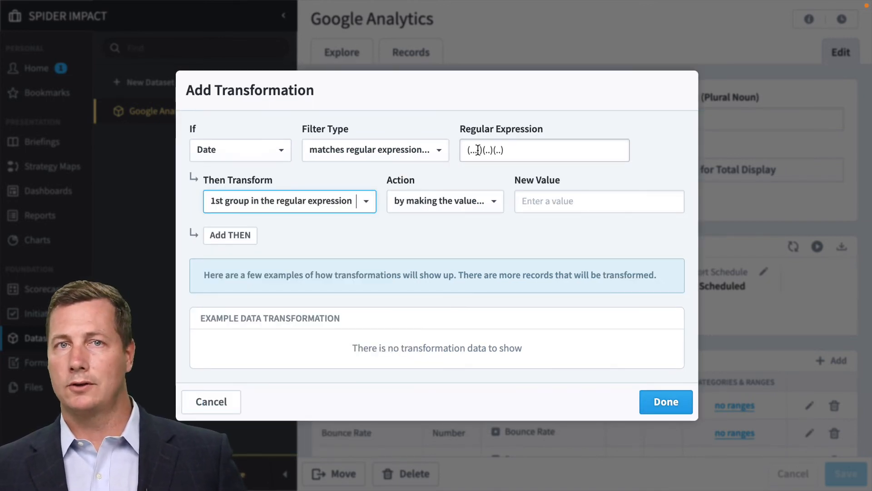
left_click(453, 205)
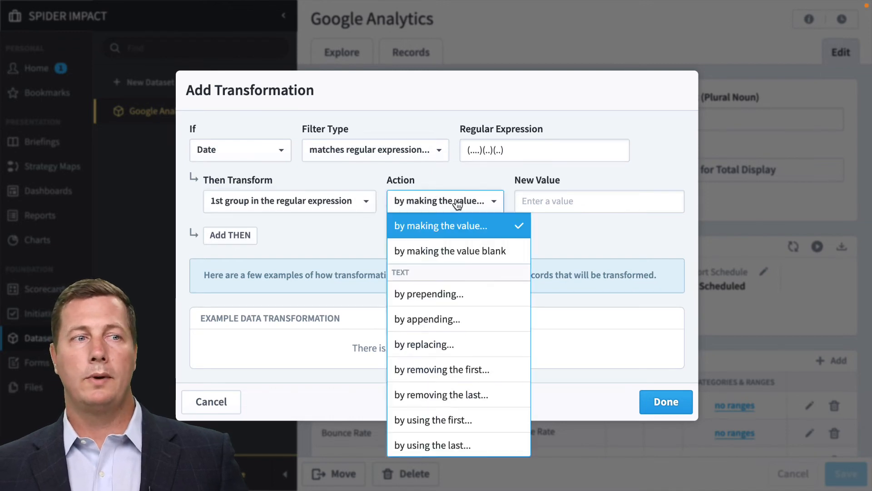
left_click(482, 326)
left_click(524, 191)
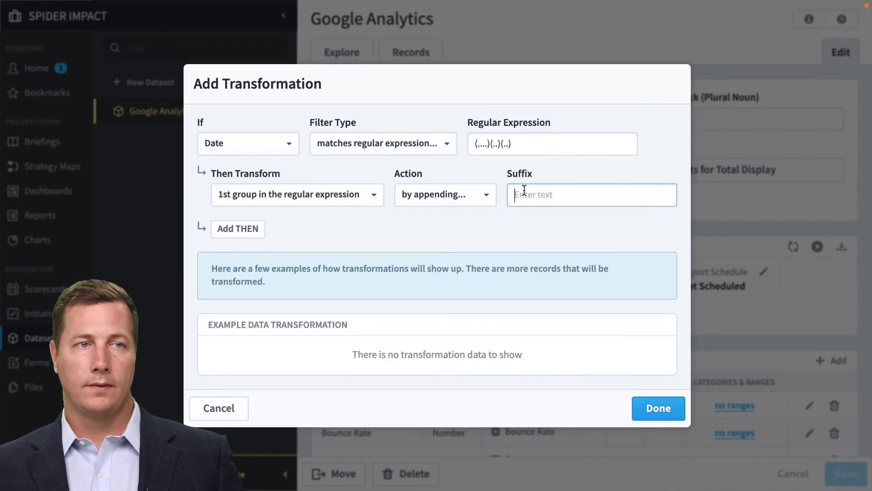
type("-")
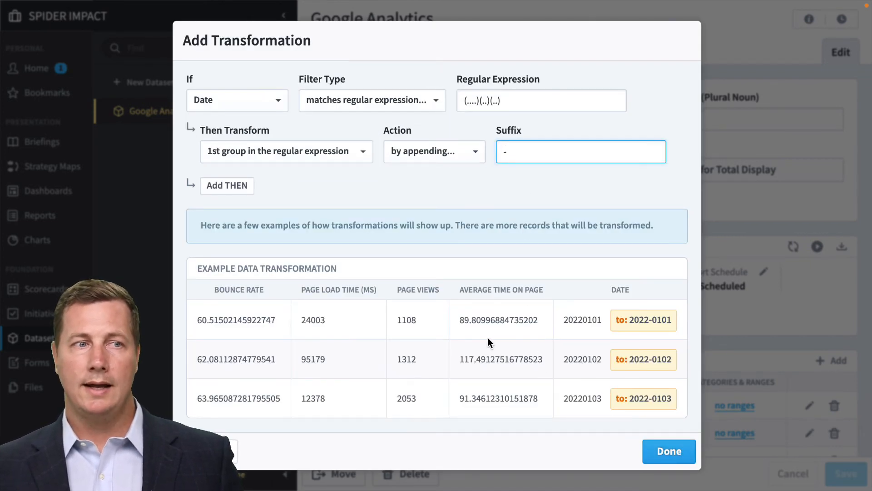
left_click_drag(566, 321, 591, 314)
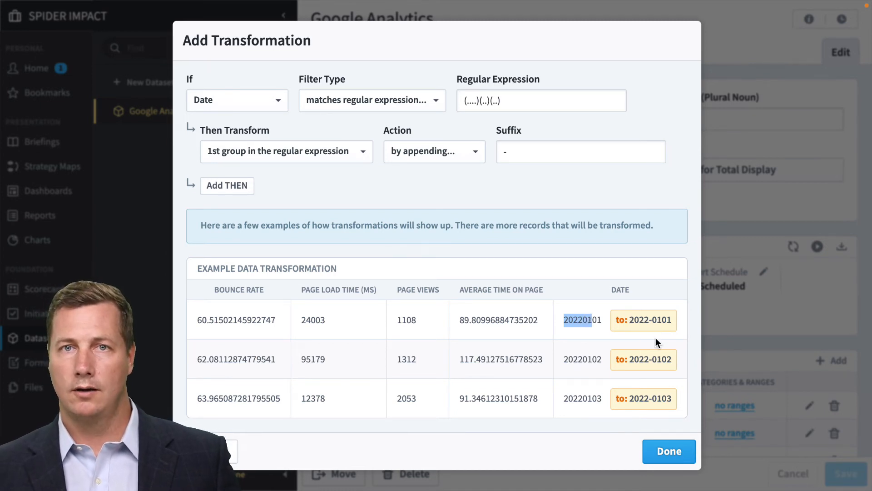
Add a second THEN action that appends "-" to the 2nd group in the regular expression, and check the example date.
left_click(245, 186)
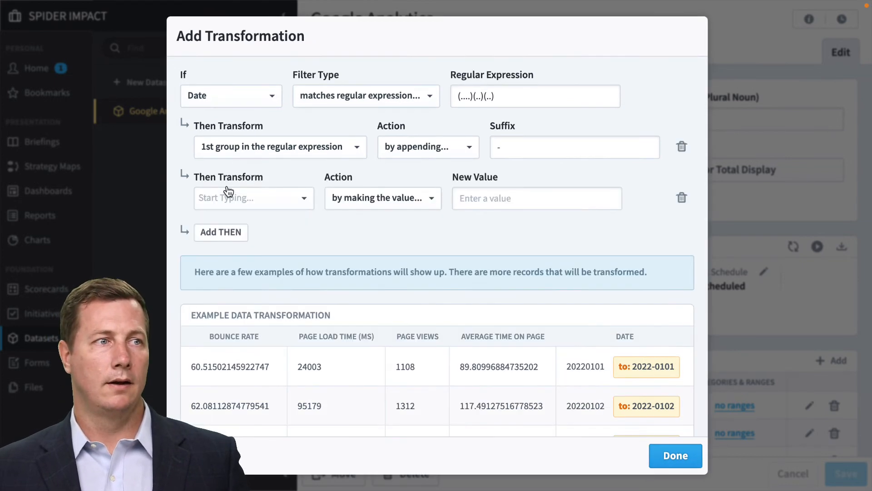
left_click(244, 196)
left_click(291, 270)
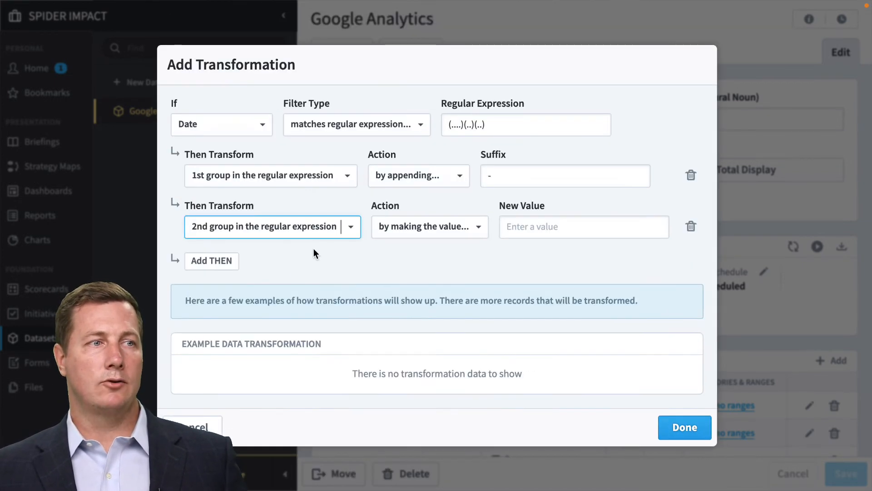
left_click(463, 223)
left_click(472, 340)
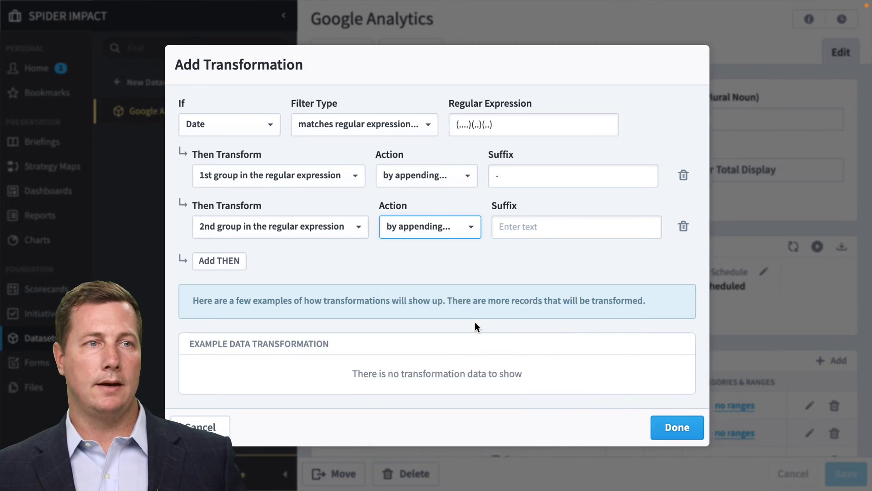
left_click(537, 230)
type("-")
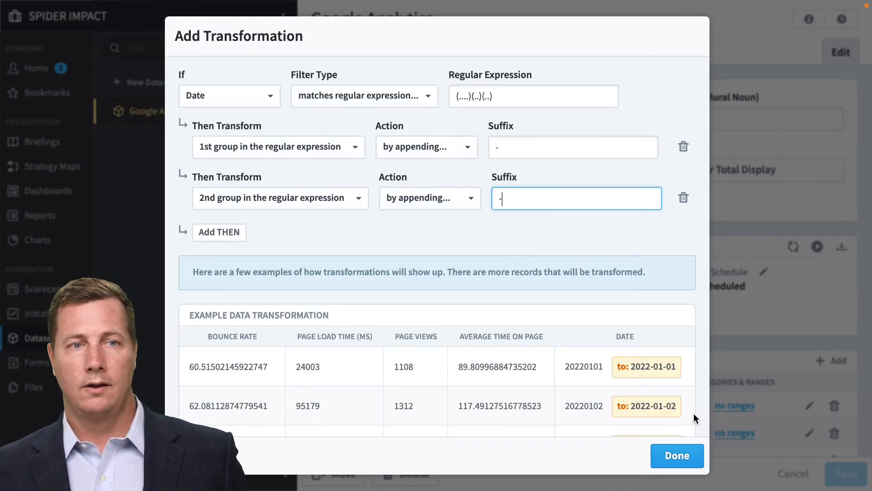
left_click_drag(631, 366, 680, 369)
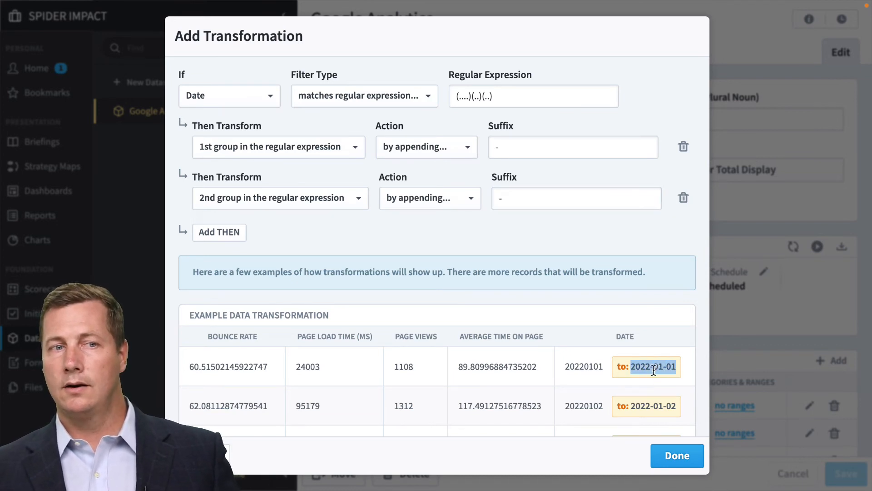
left_click(670, 366)
Add a third THEN action that transforms the Date field by converting to date.
left_click(220, 233)
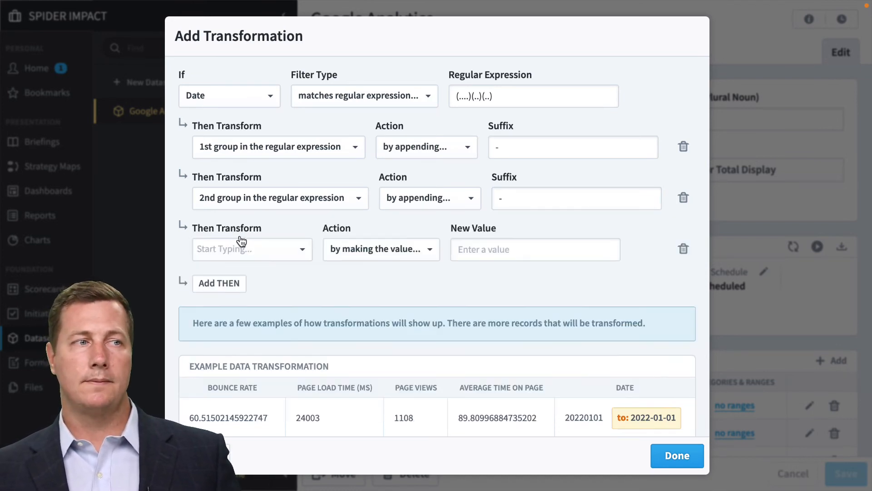
left_click(243, 248)
scroll(288, 366, "down", 5)
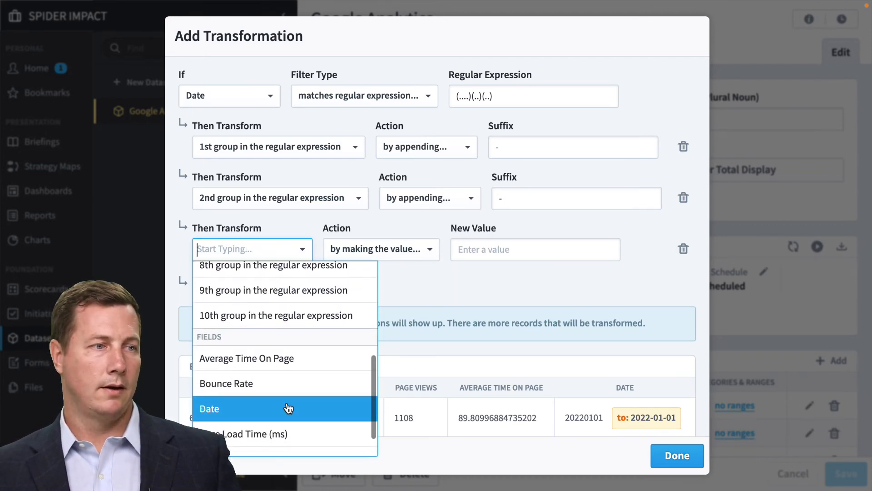
left_click(286, 408)
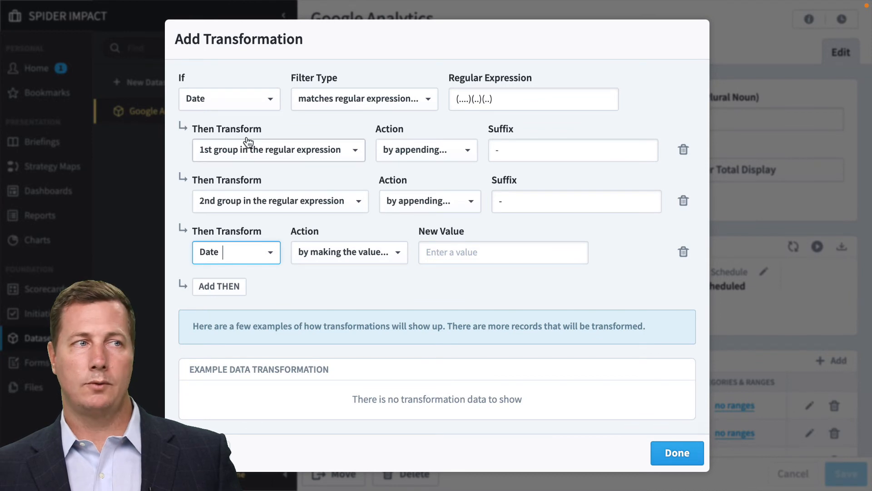
left_click(368, 255)
scroll(380, 404, "down", 3)
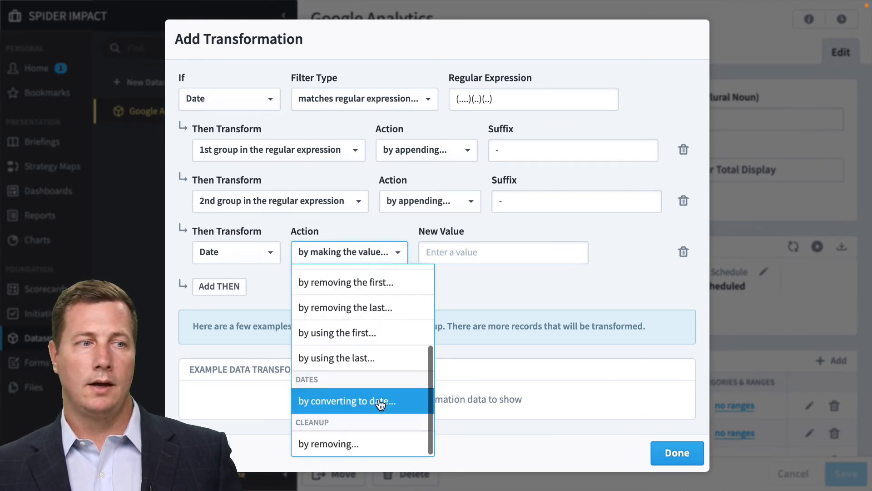
left_click(380, 401)
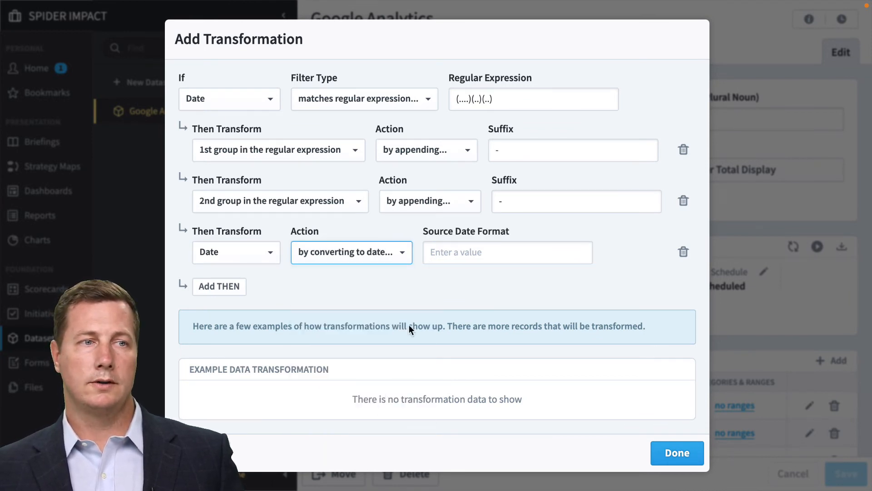
Set the source date format to y-m-d and compare the first example record's original and converted Date values.
left_click(453, 256)
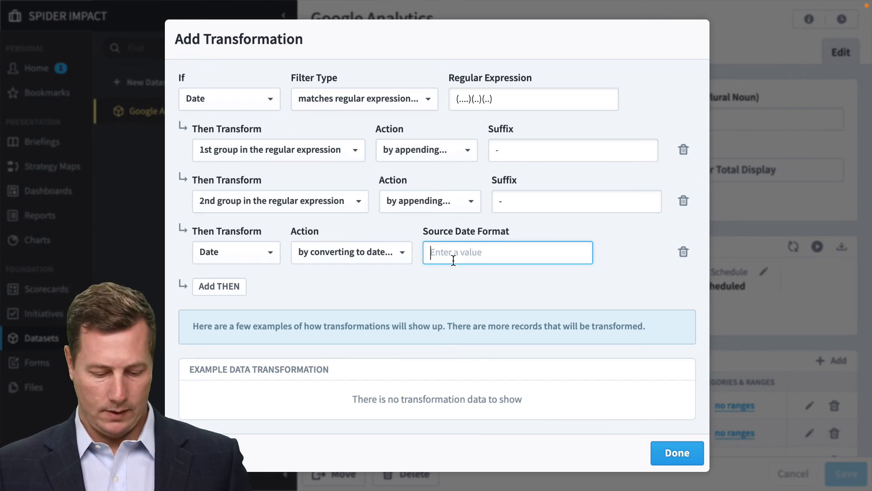
type("y-m")
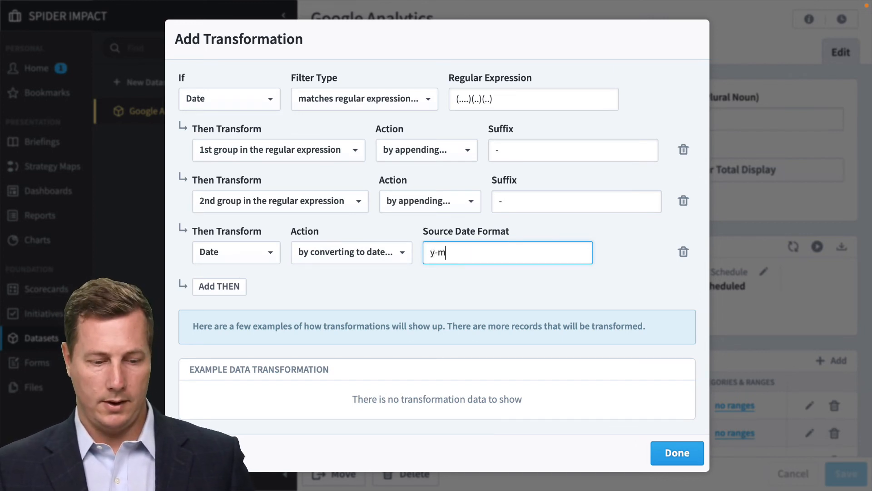
type("-d")
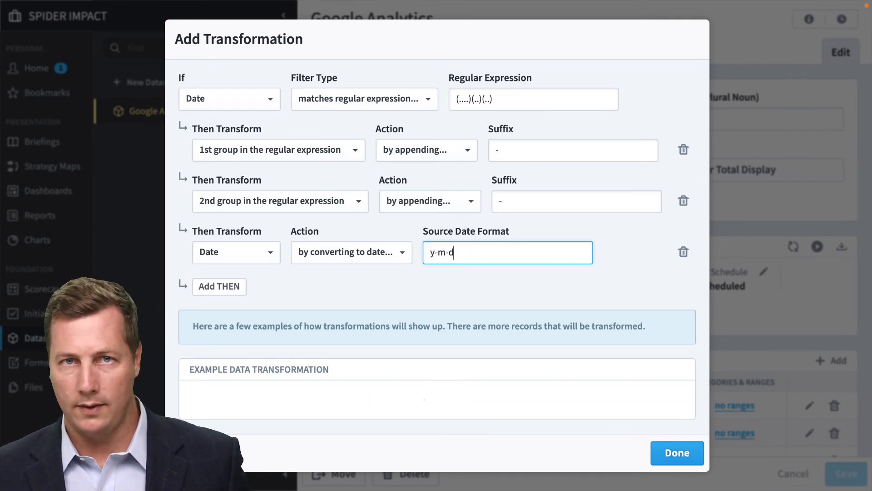
scroll(461, 364, "down", 2)
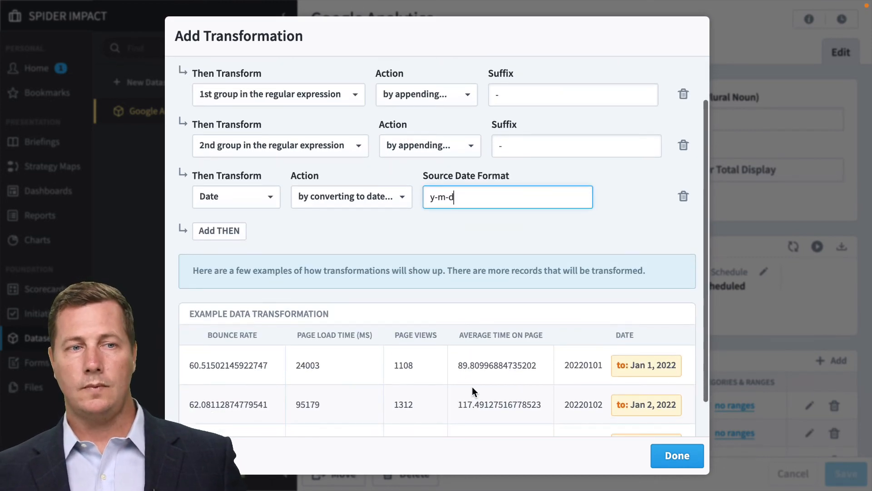
left_click(567, 364)
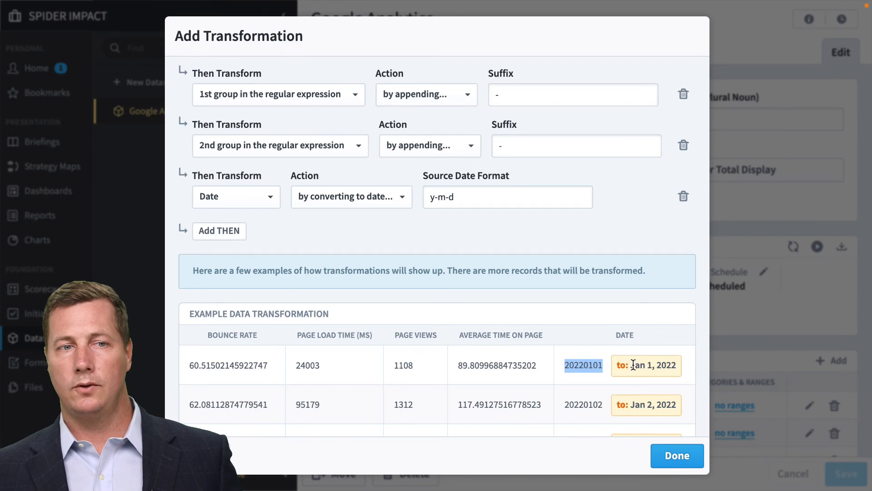
left_click_drag(633, 365, 672, 361)
left_click(680, 366)
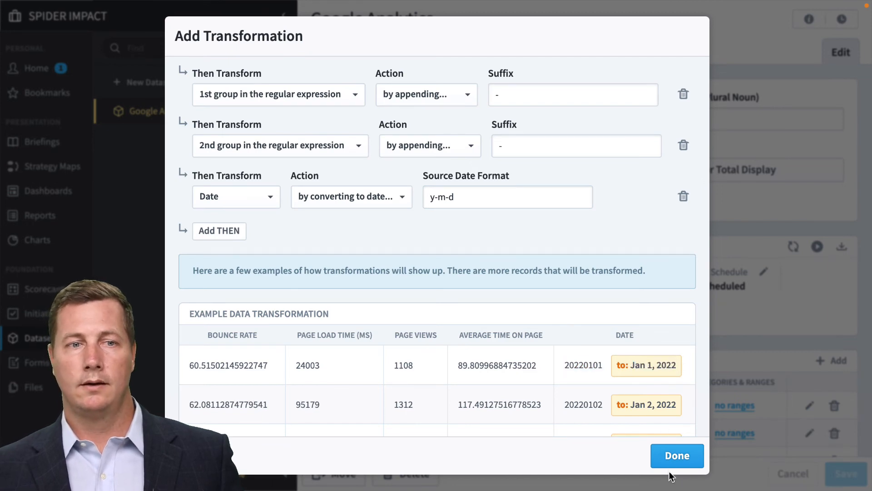
Save the Date transformation and change the Date field's data type to Date/Time.
left_click(679, 458)
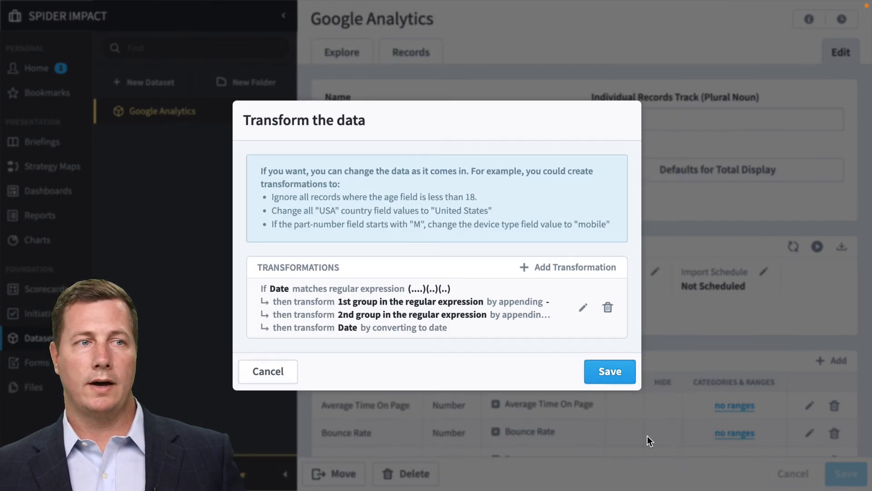
left_click(603, 376)
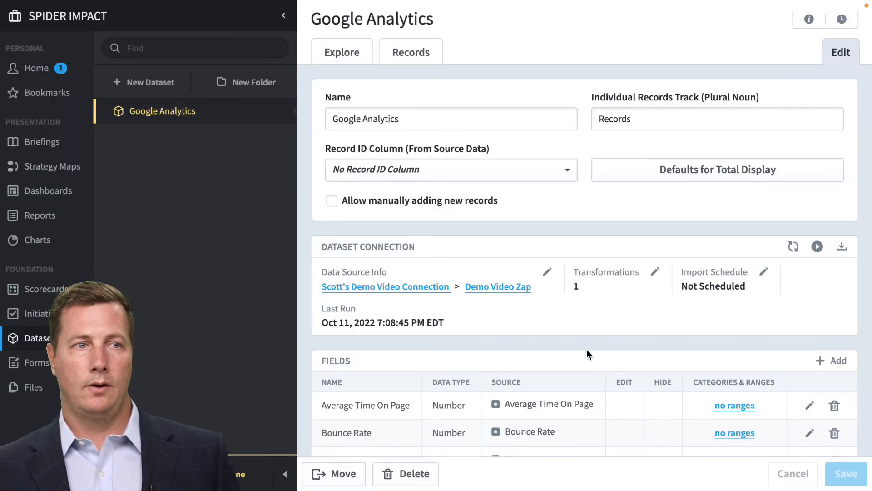
scroll(587, 379, "down", 2)
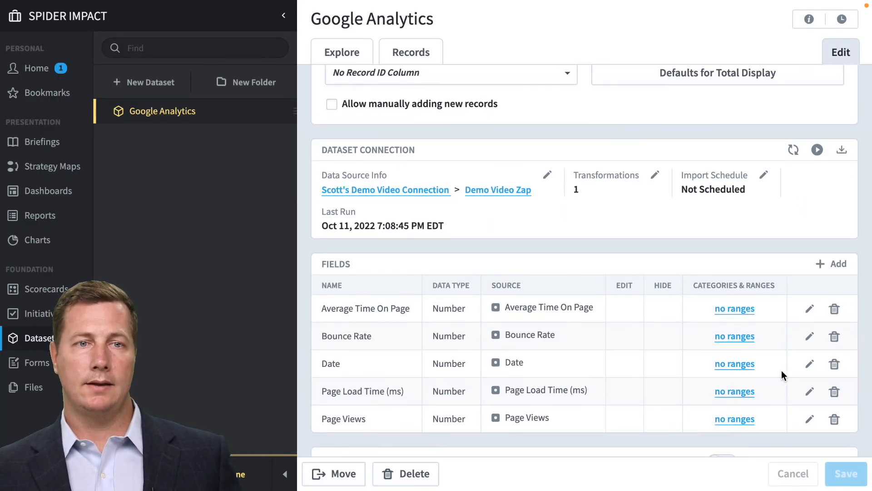
left_click(811, 365)
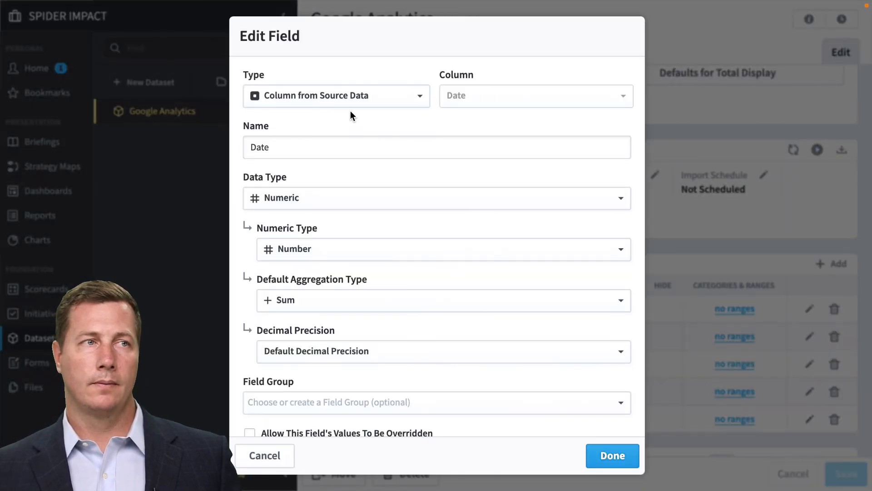
left_click(354, 199)
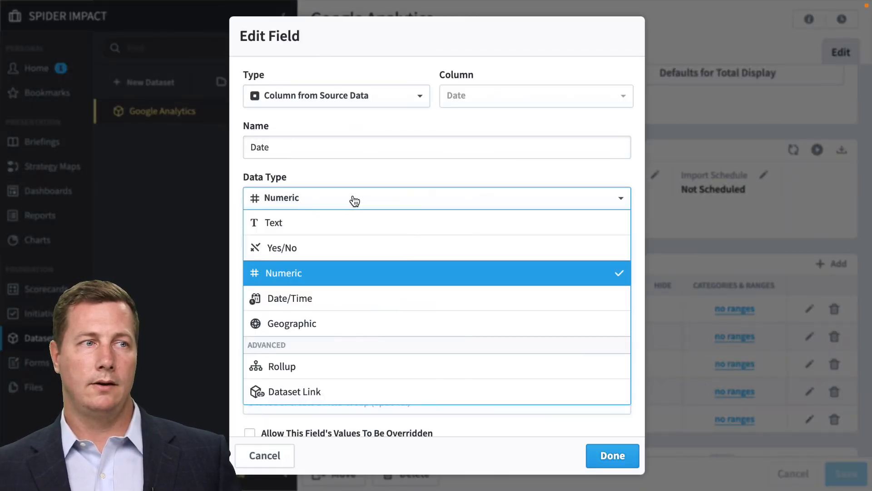
left_click(377, 300)
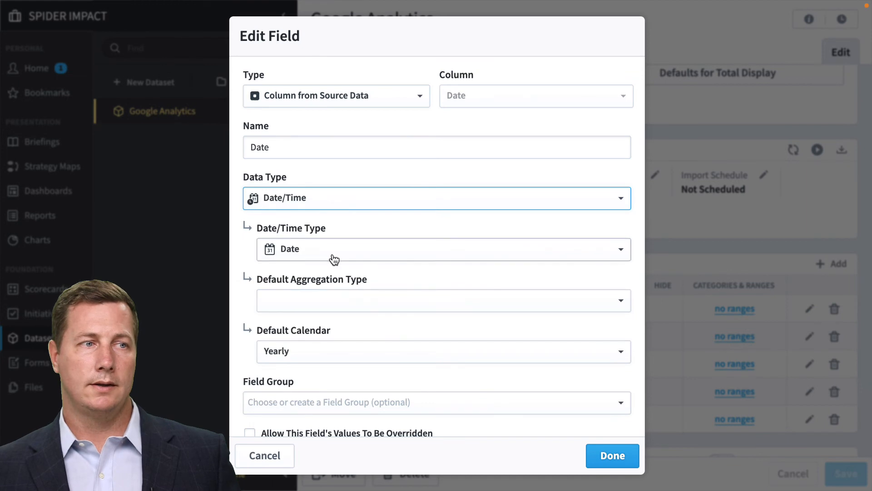
Set the Date field's default aggregation type to Latest Date and its default calendar to Monthly, and save the dataset.
left_click(346, 302)
left_click(361, 349)
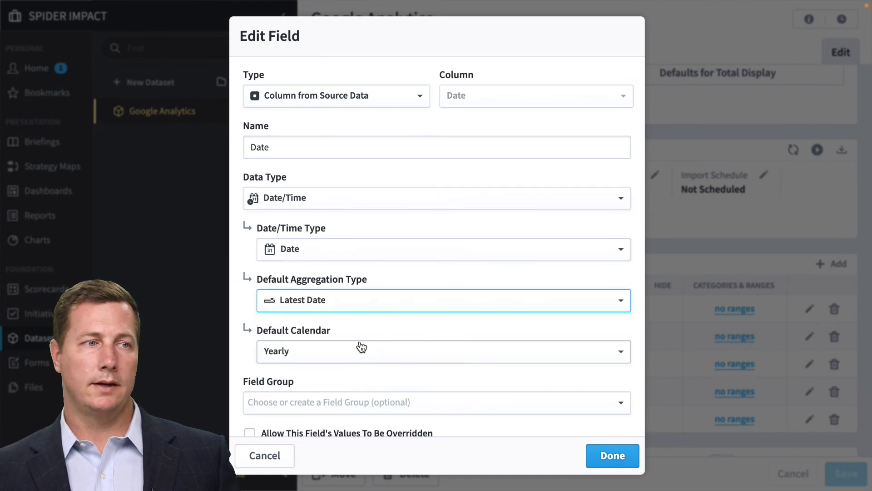
left_click(362, 350)
left_click(364, 369)
scroll(465, 345, "down", 1)
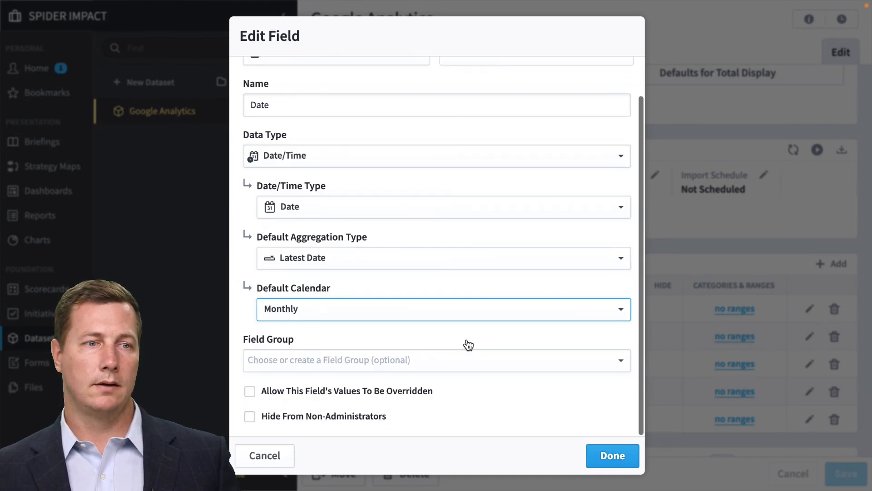
left_click(622, 460)
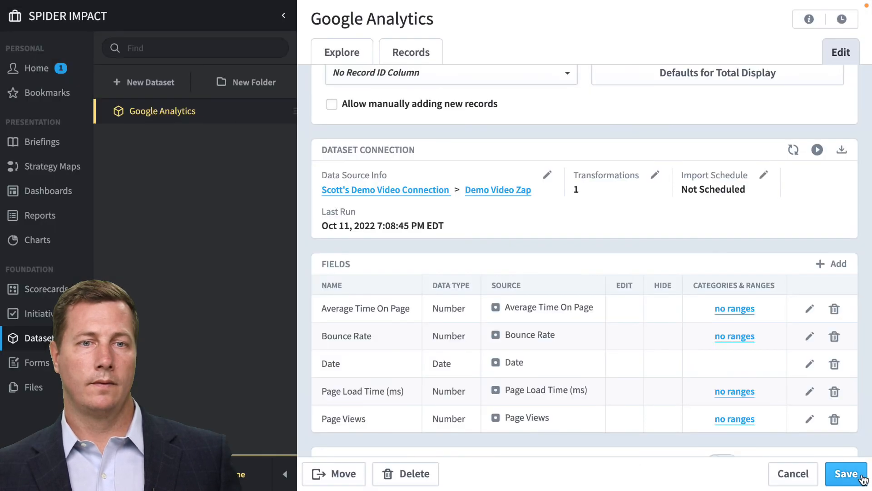
left_click(858, 476)
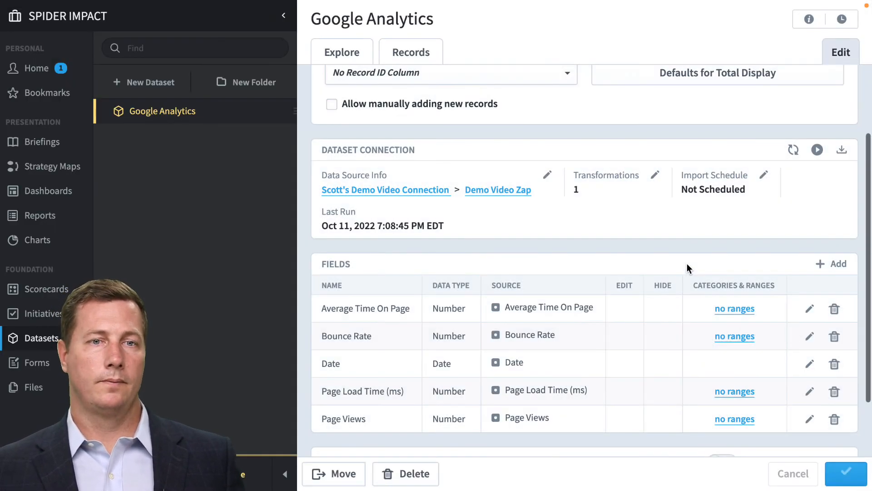
Review the Date values in the Google Analytics dataset's records.
left_click(435, 54)
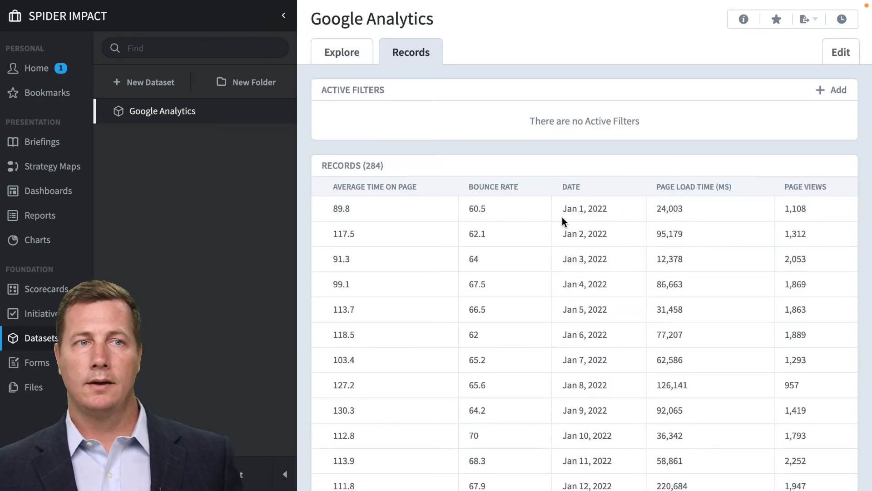
scroll(582, 257, "down", 10)
scroll(584, 253, "up", 10)
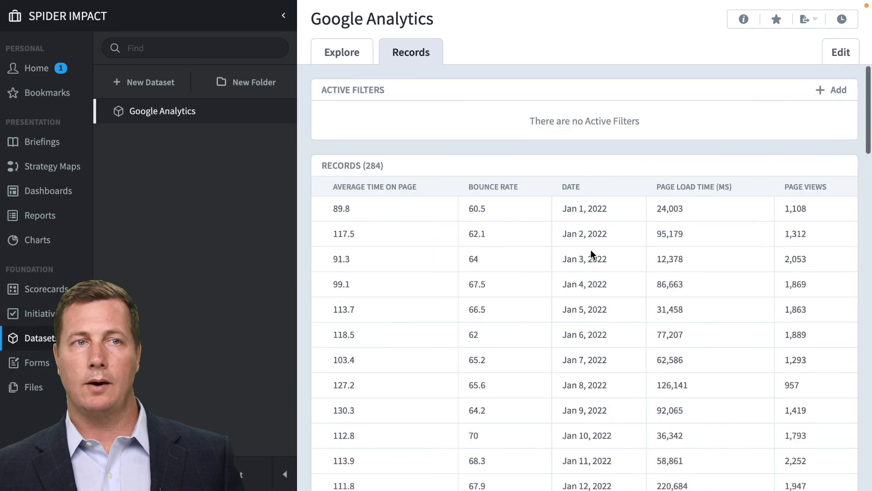
Turn on a scheduled import for the Google Analytics dataset, running every day at 2:00 AM.
left_click(834, 54)
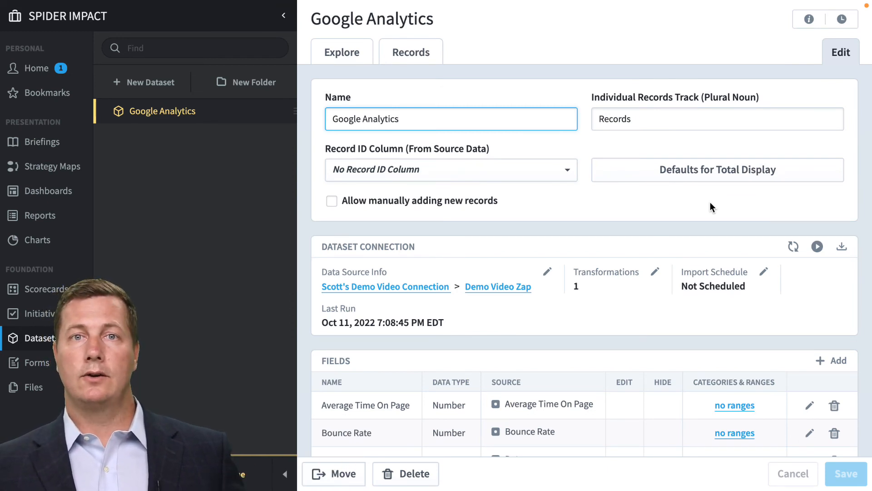
left_click(763, 273)
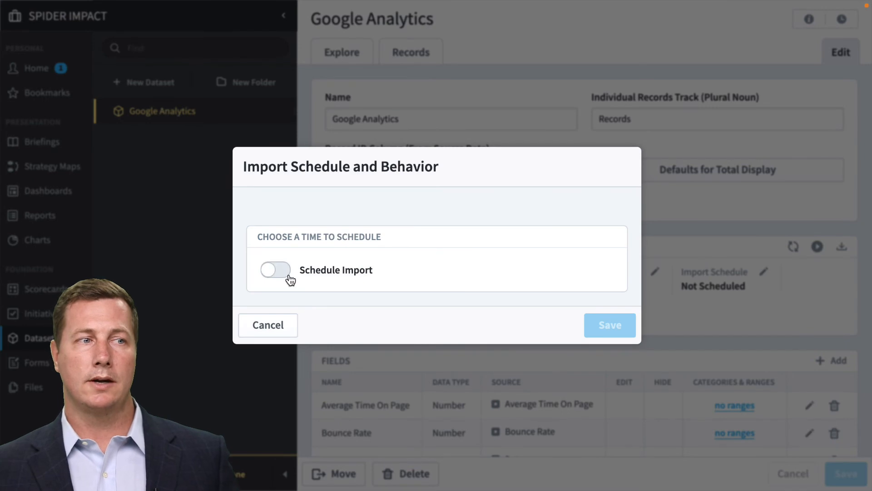
left_click(288, 276)
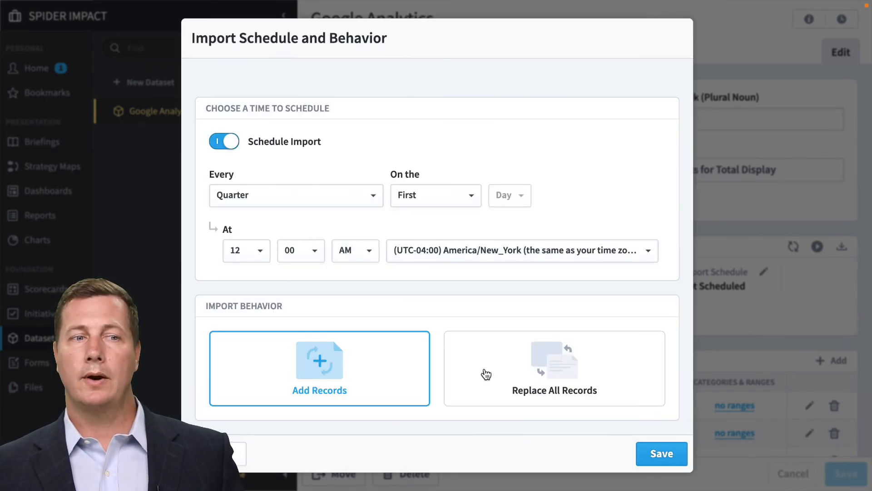
left_click(340, 205)
left_click(334, 290)
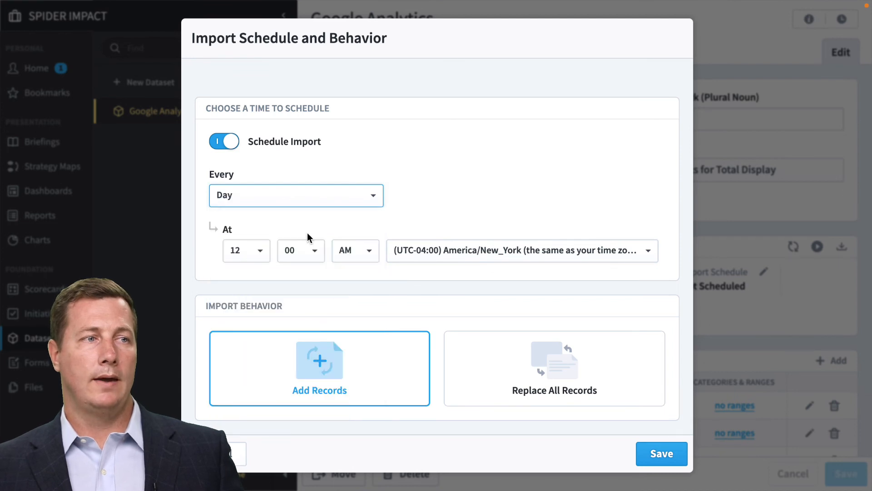
left_click(258, 251)
left_click(252, 325)
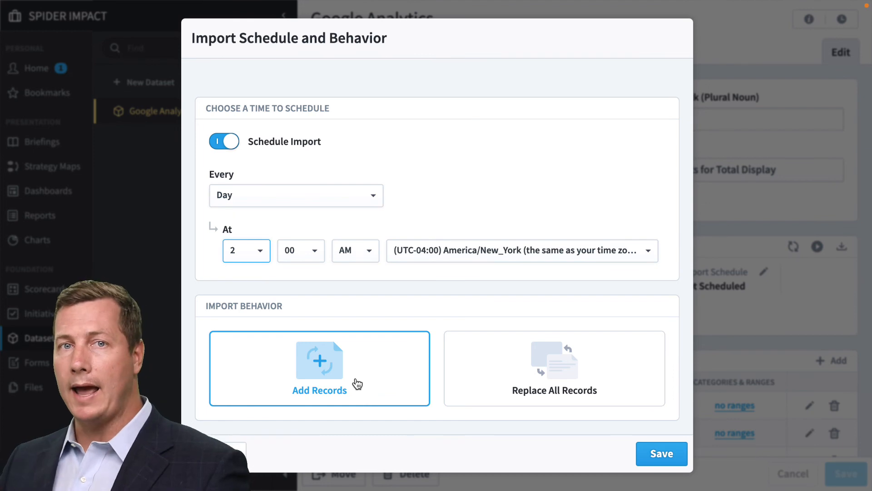
Set the import behavior to Replace All Records, confirm it with "overwrite", and save the import schedule.
left_click(461, 391)
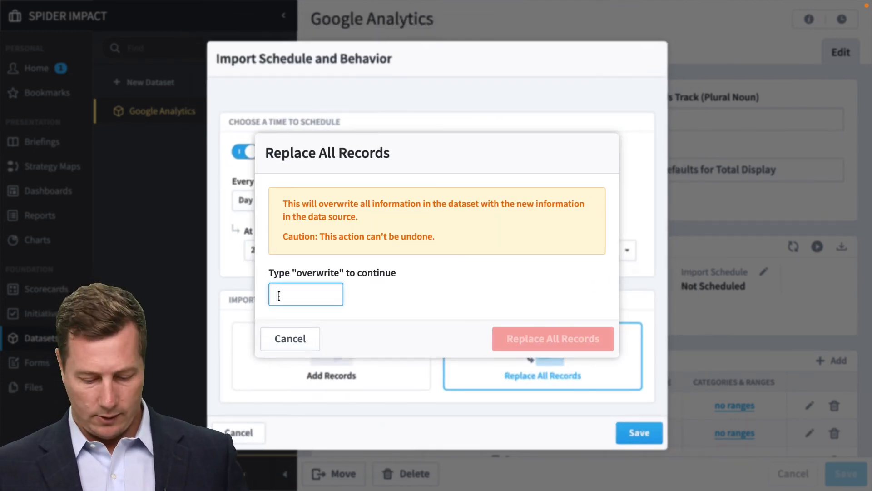
type("overwr")
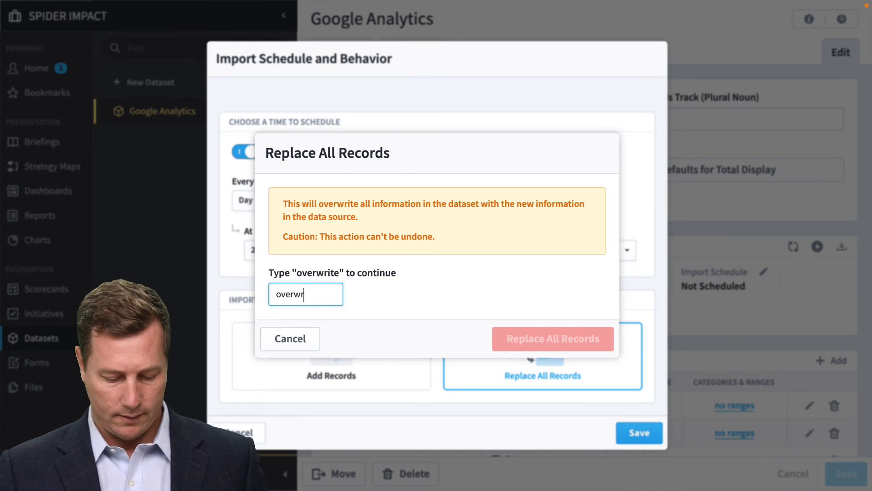
type("ite")
left_click(510, 340)
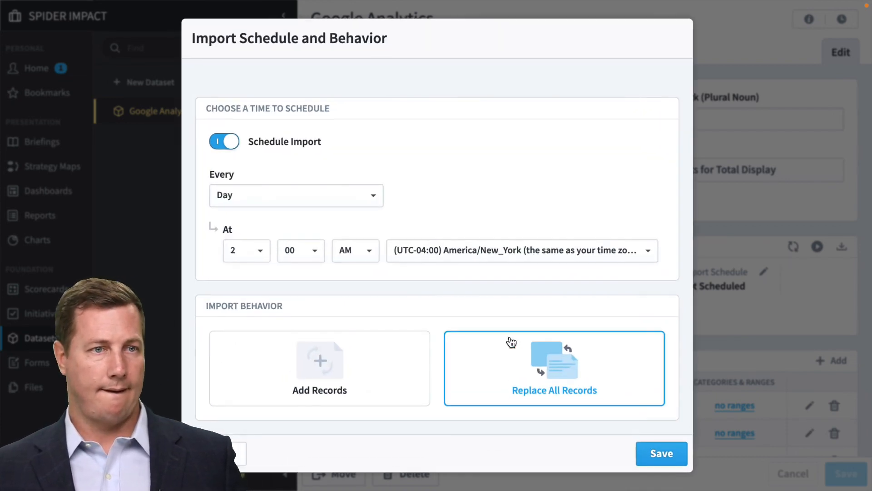
left_click(680, 460)
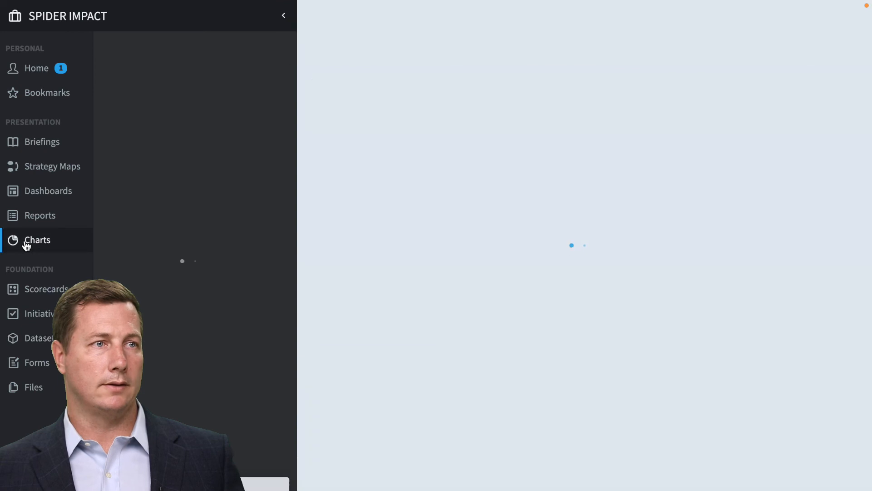
Create a blank chart, keeping the name New Chart.
left_click(26, 244)
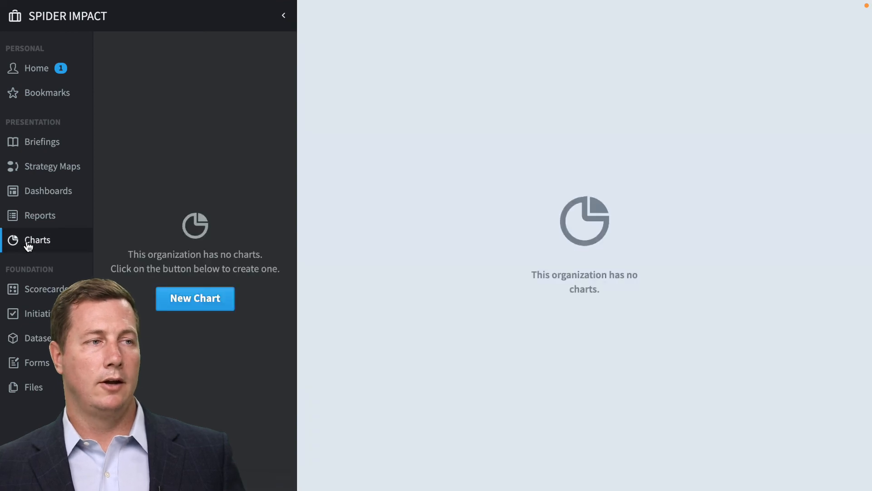
left_click(203, 299)
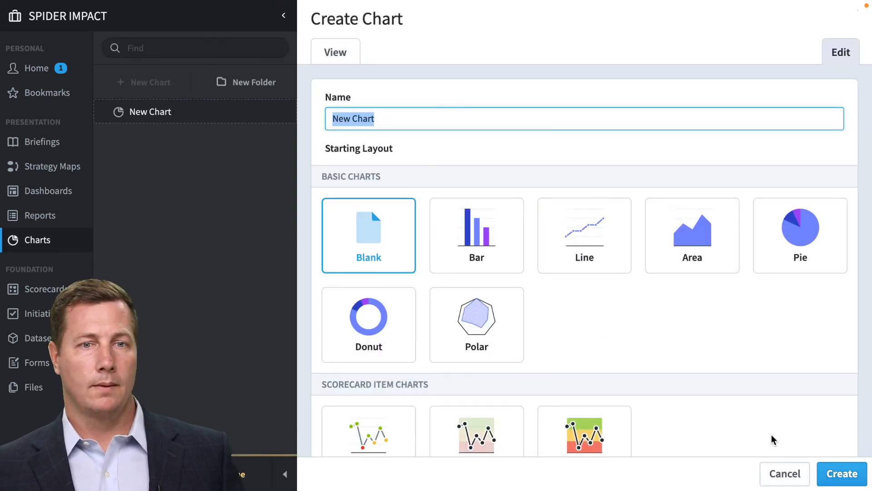
left_click(856, 474)
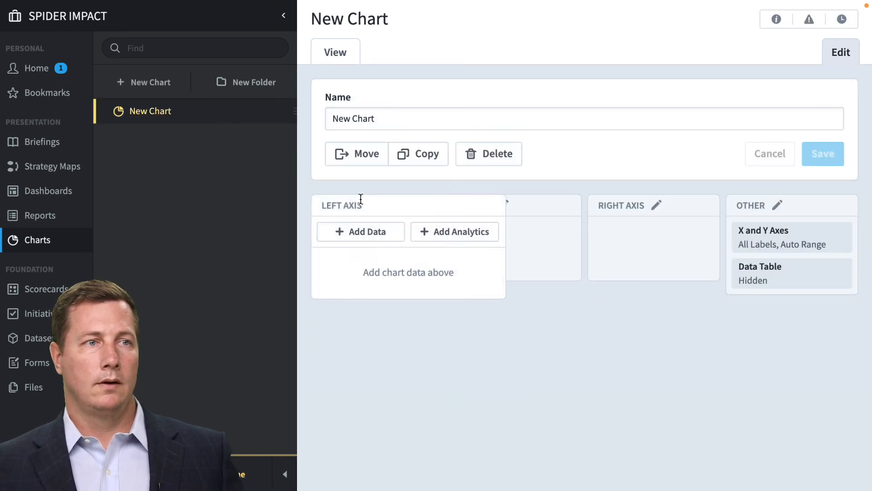
Add a line series for the Google Analytics dataset's Average Time On Page field to the left axis and save the chart.
left_click(361, 231)
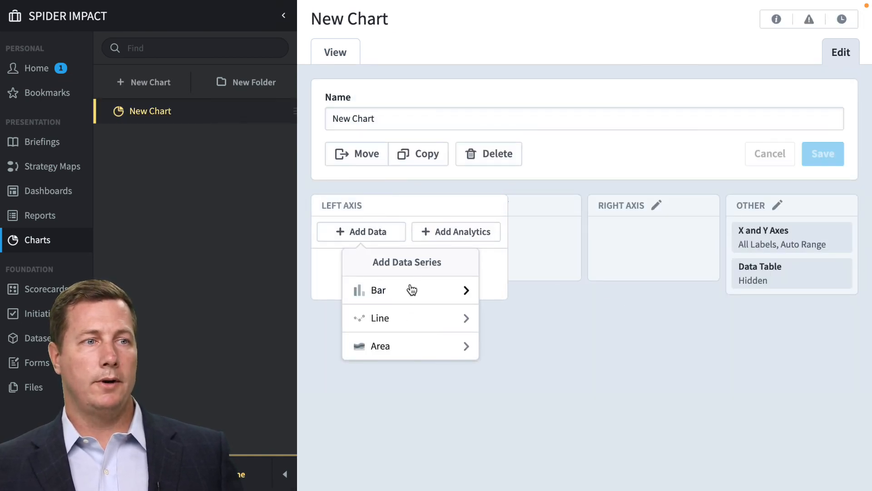
left_click(414, 320)
left_click(424, 348)
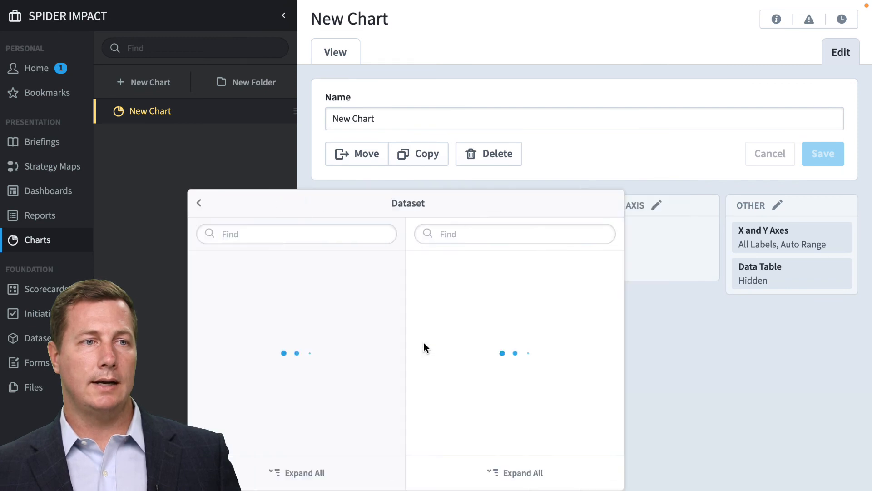
mouse_move(494, 274)
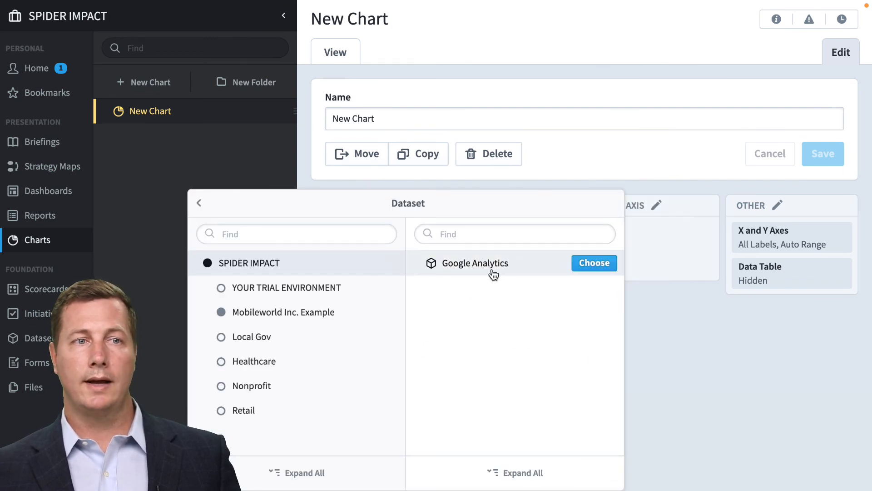
left_click(596, 265)
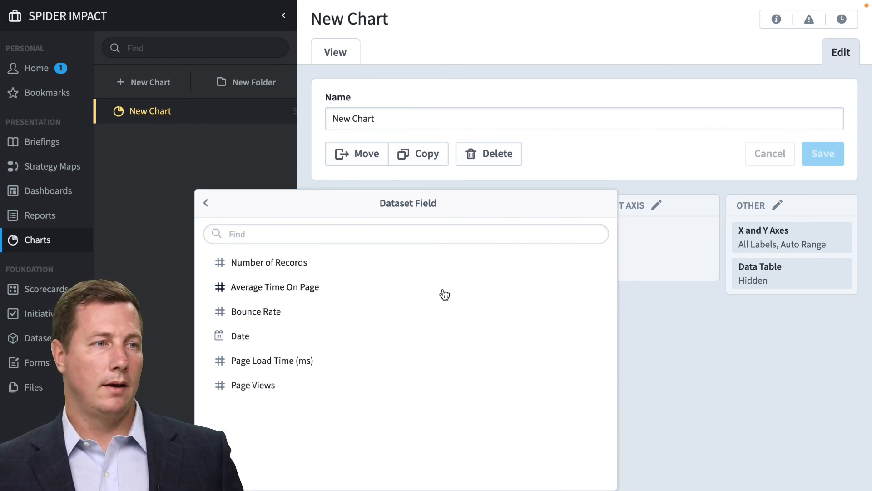
left_click(595, 286)
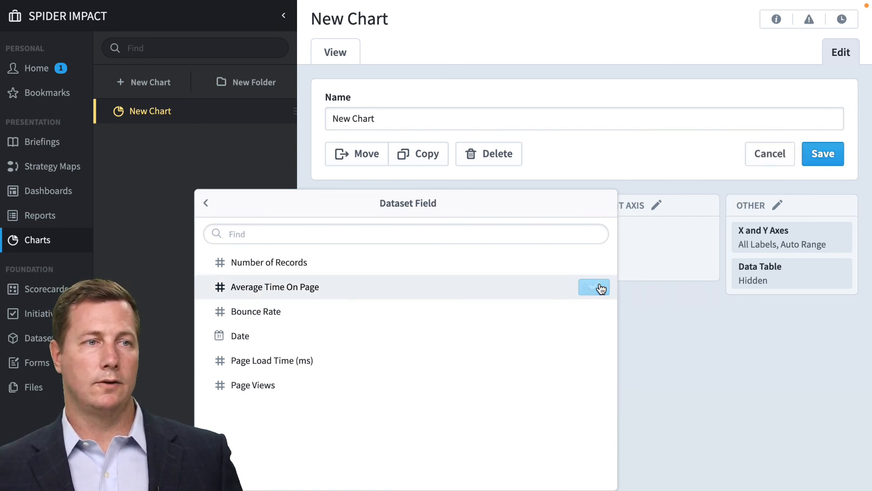
left_click(648, 264)
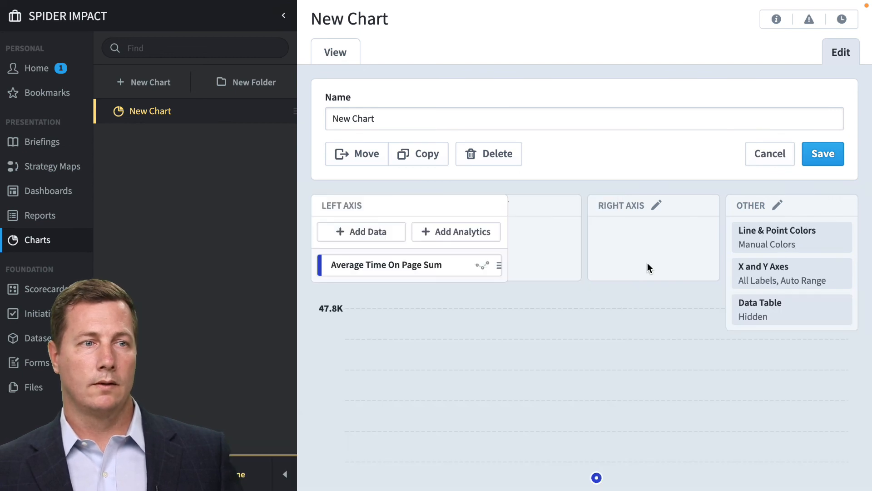
scroll(611, 338, "down", 1)
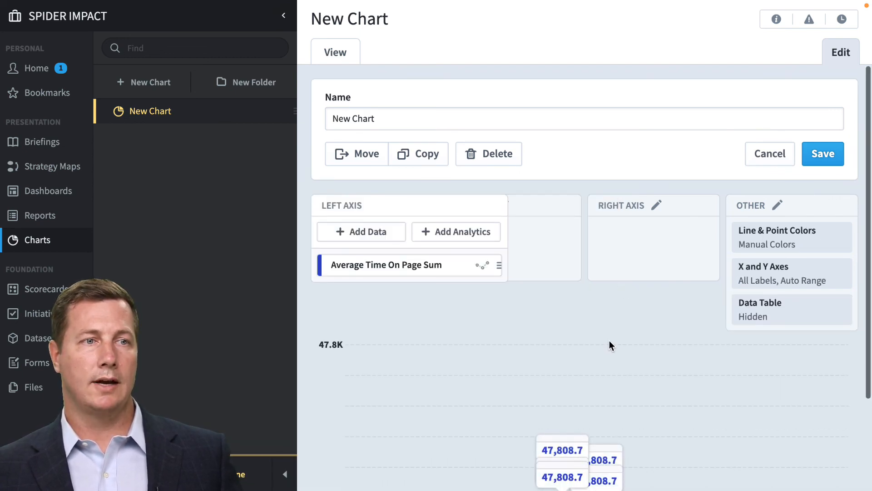
left_click(813, 156)
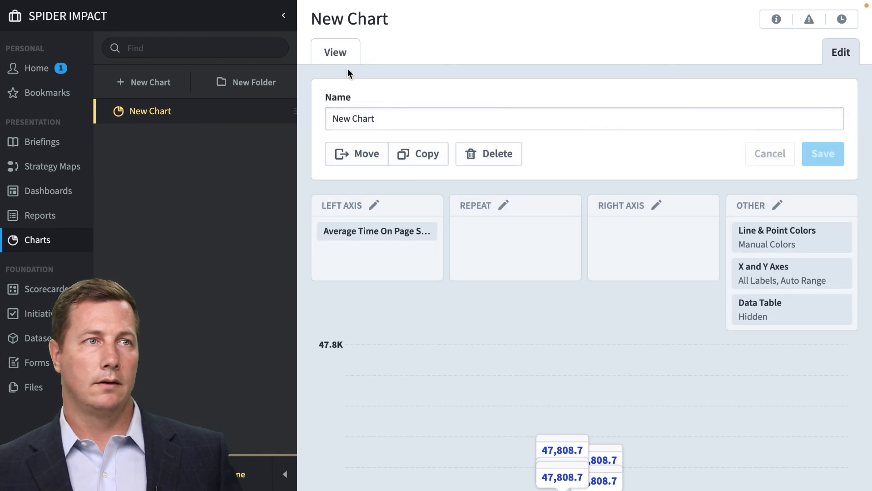
View the saved chart and reload its page in the full-screen browser window.
left_click(343, 59)
mouse_move(242, 4)
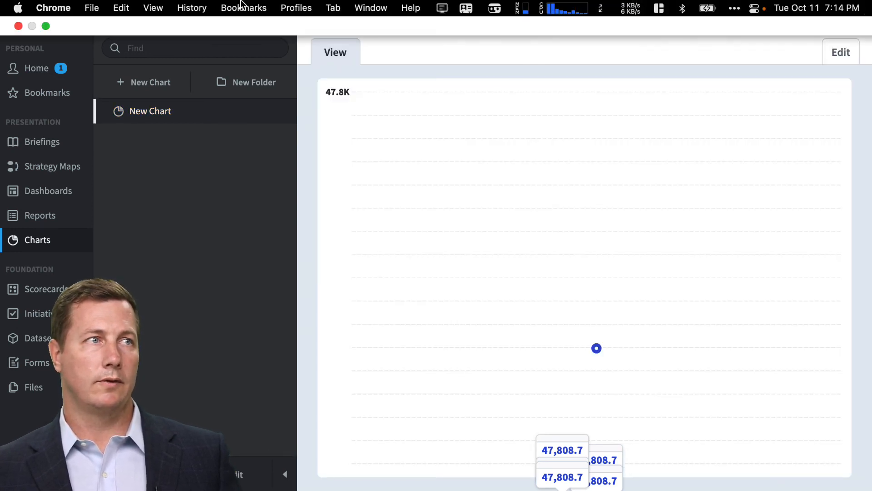
left_click(46, 25)
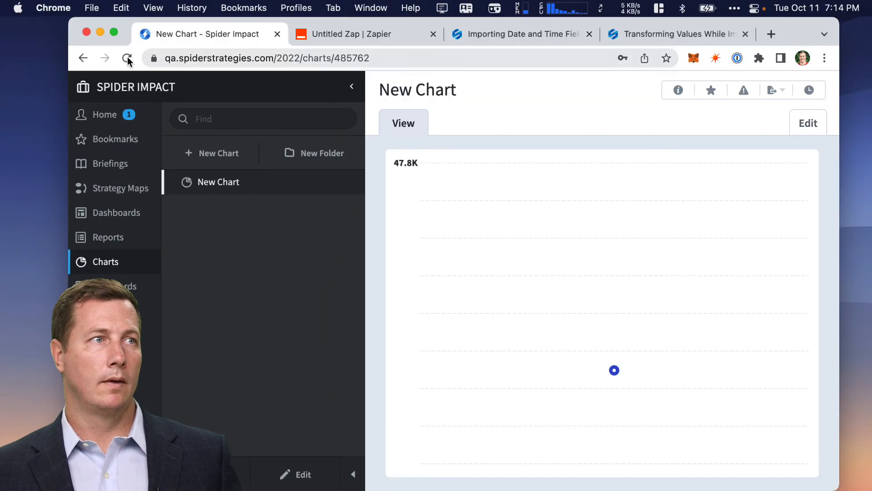
left_click(113, 32)
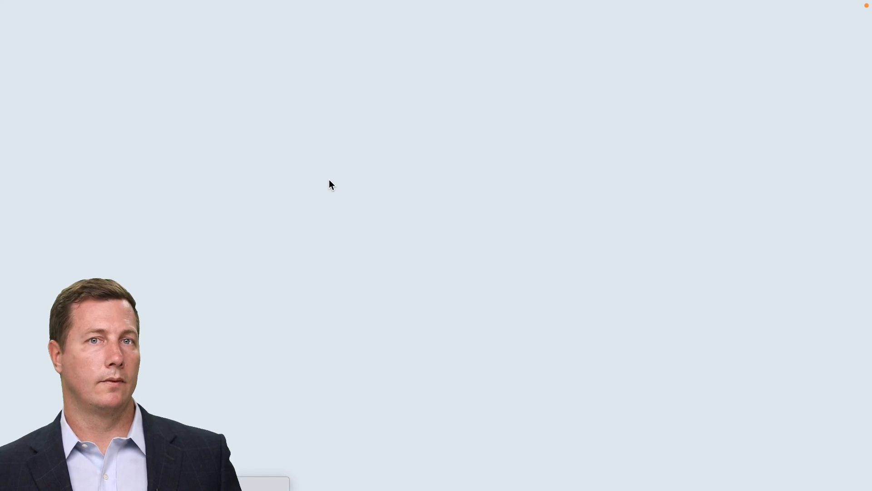
Open the New Chart for editing and repeat its left axis by the Date field.
mouse_move(262, 1)
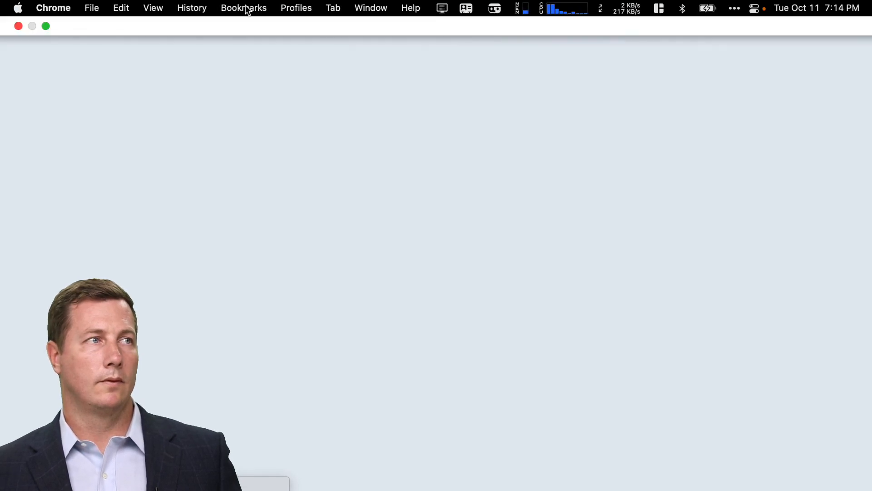
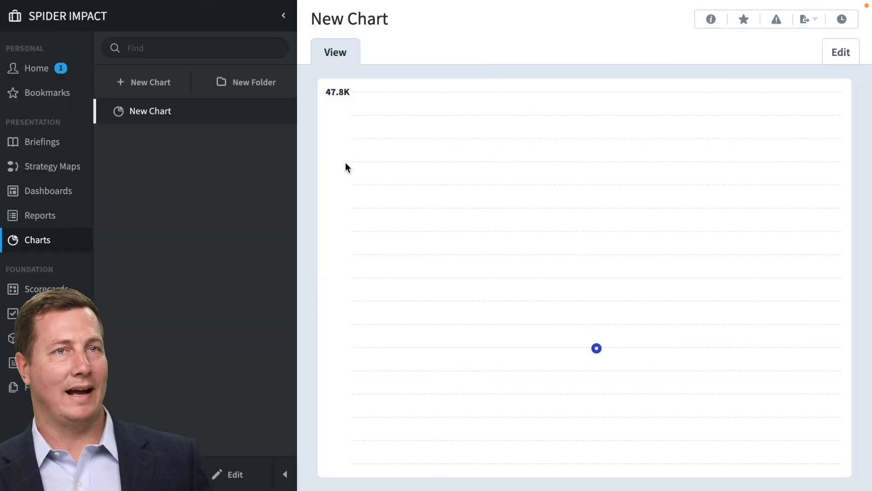
left_click(845, 53)
scroll(699, 313, "down", 2)
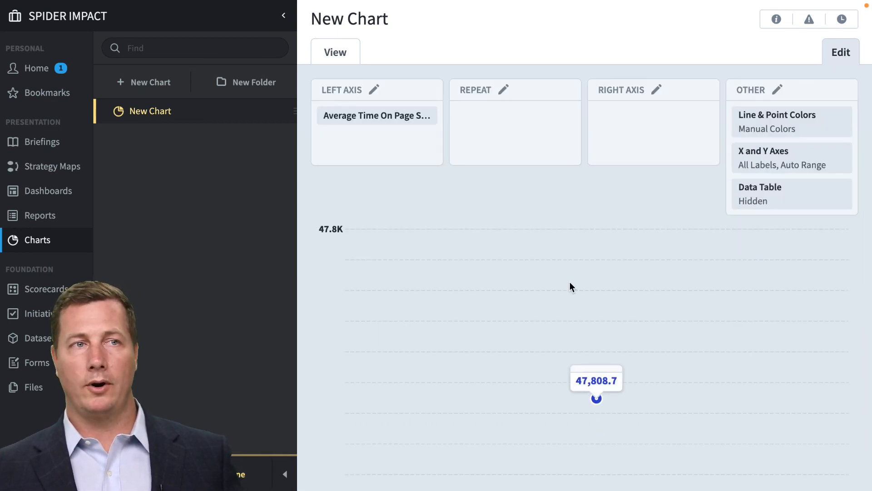
scroll(549, 235, "up", 2)
left_click(536, 250)
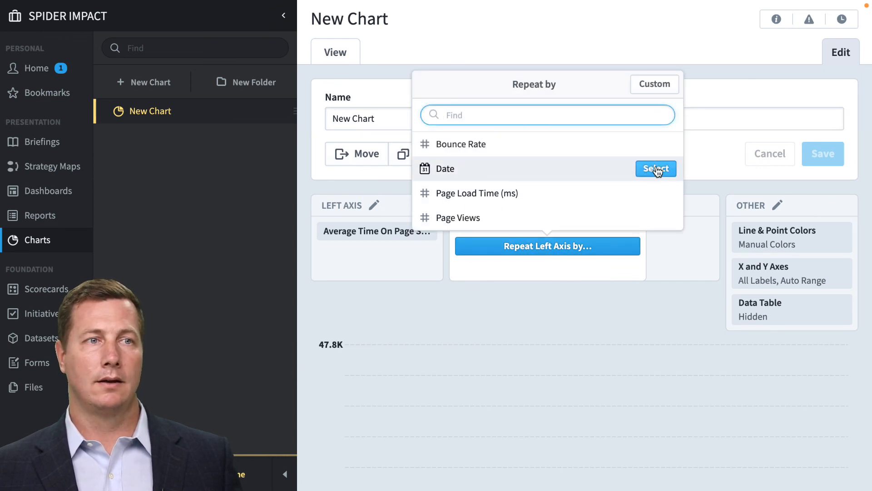
left_click(656, 167)
scroll(654, 364, "down", 3)
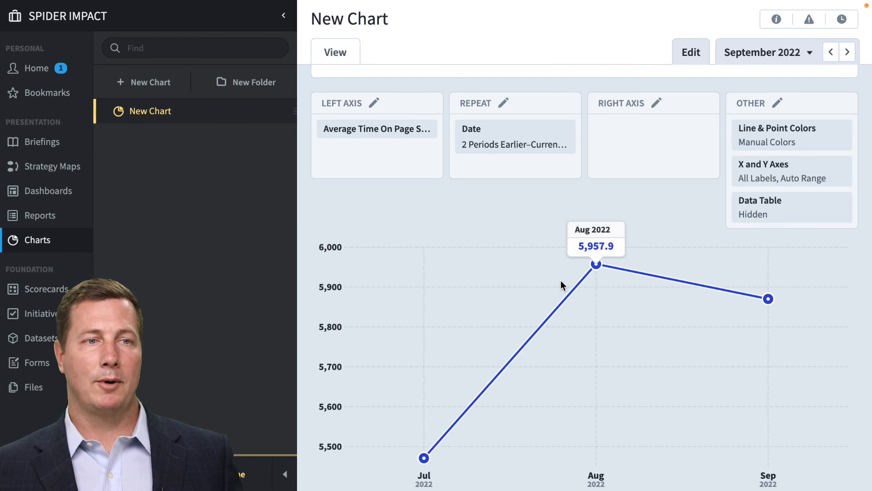
Set the aggregation type of the left axis Average Time On Page series to Average.
left_click(545, 134)
left_click(375, 104)
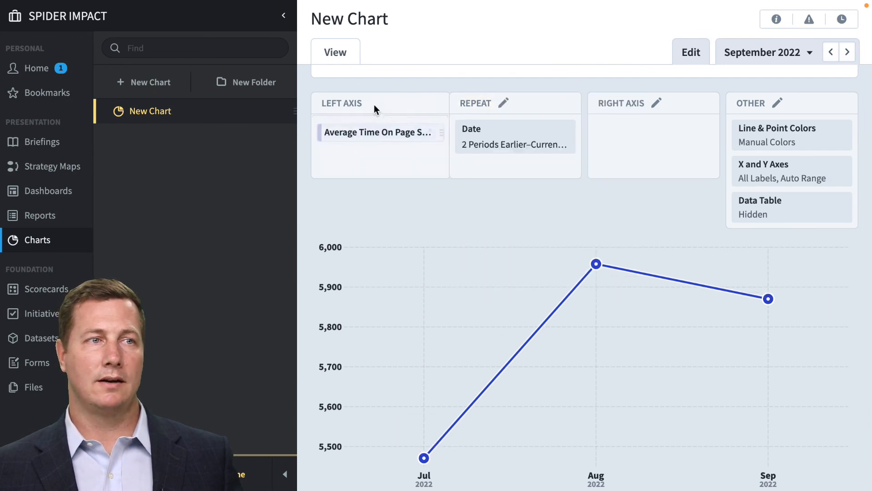
left_click(448, 166)
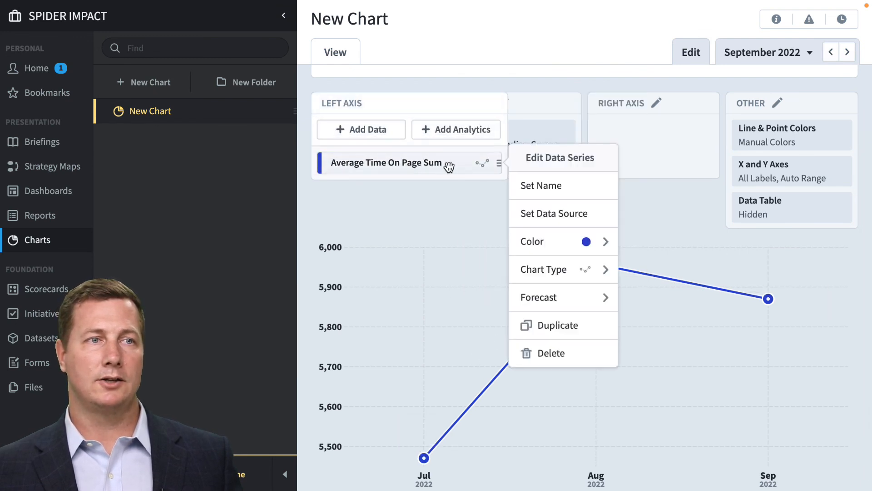
left_click(554, 215)
left_click(465, 314)
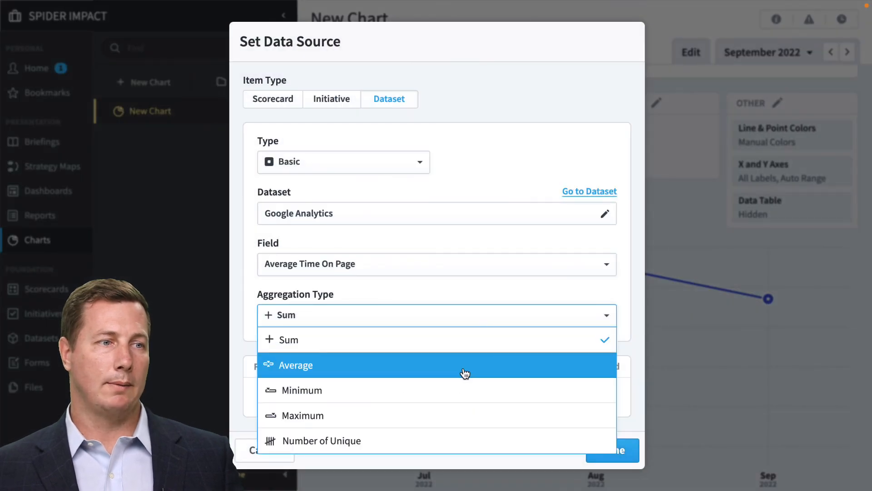
left_click(464, 372)
left_click(613, 443)
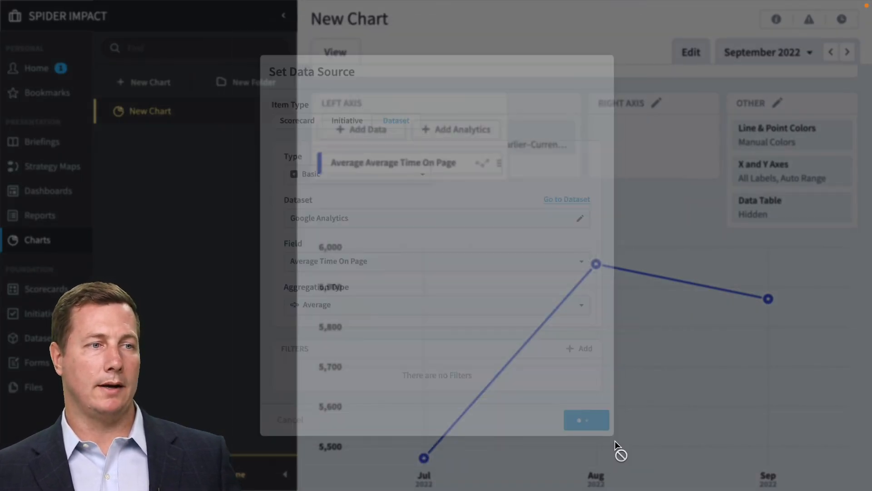
mouse_move(380, 422)
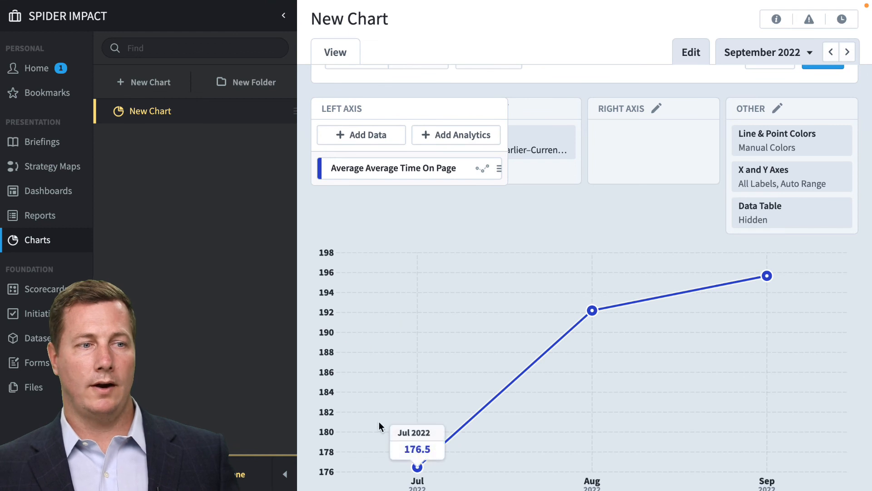
Set the Date repeat range to start at 32 Periods Earlier.
left_click(526, 135)
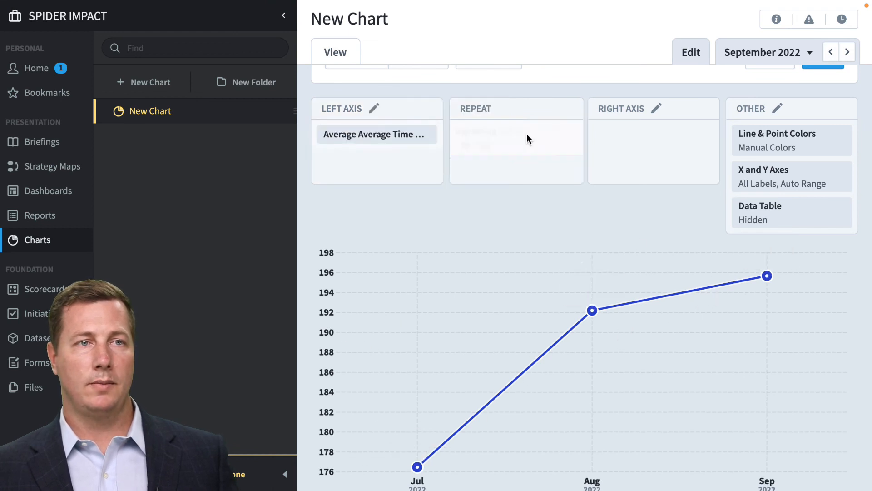
left_click(532, 229)
left_click(680, 251)
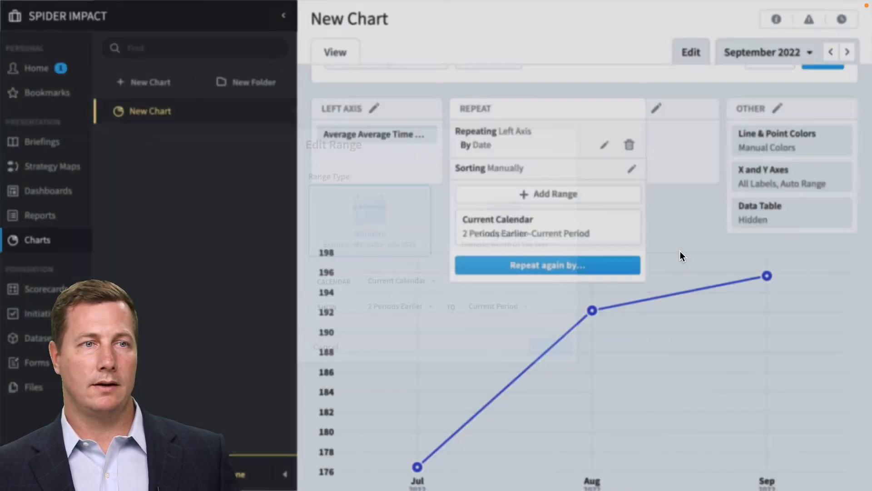
left_click(429, 325)
scroll(388, 178, "up", 10)
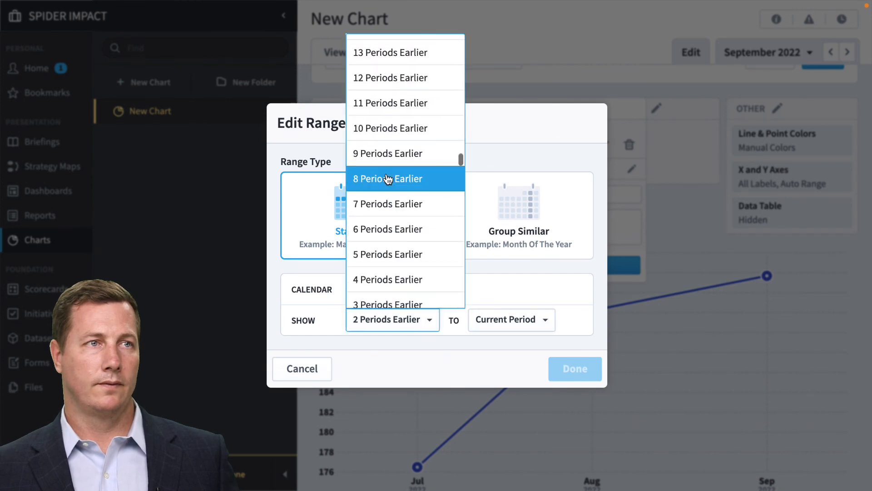
scroll(390, 175, "up", 2)
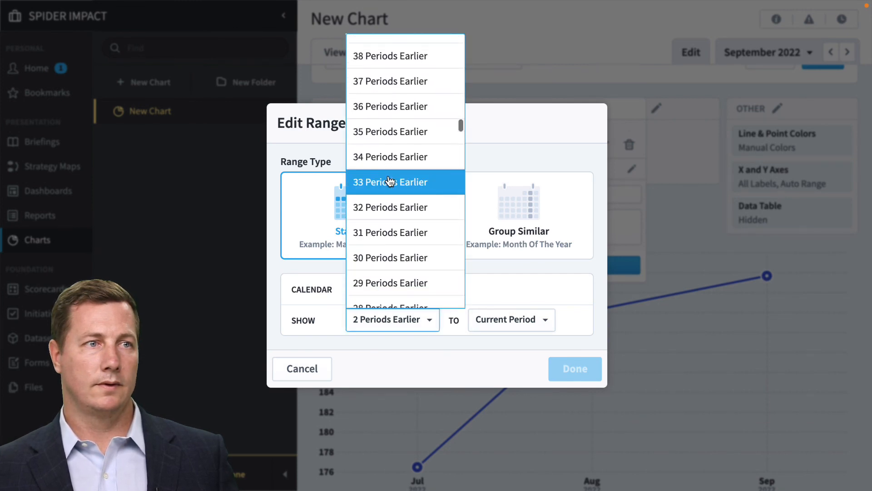
left_click(405, 203)
left_click(573, 370)
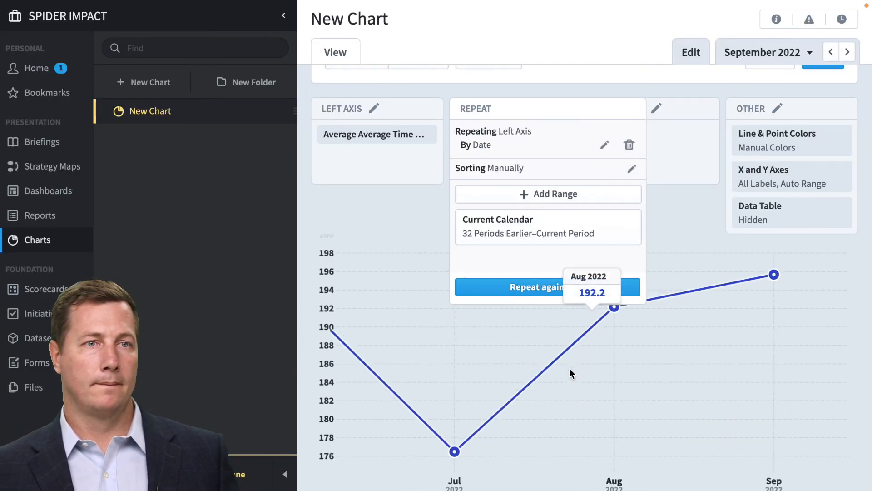
Set the Date repeat range to run from 18 Periods Earlier to Current Period.
left_click(601, 92)
left_click(573, 139)
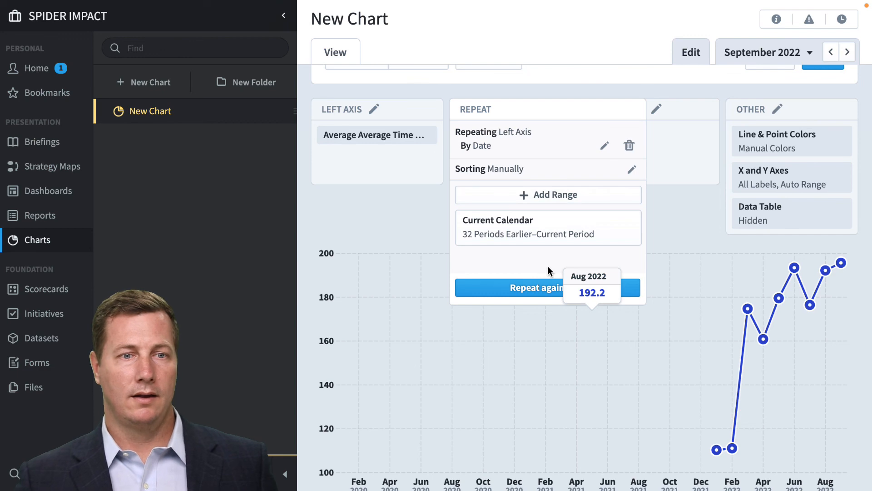
left_click(541, 237)
left_click(669, 252)
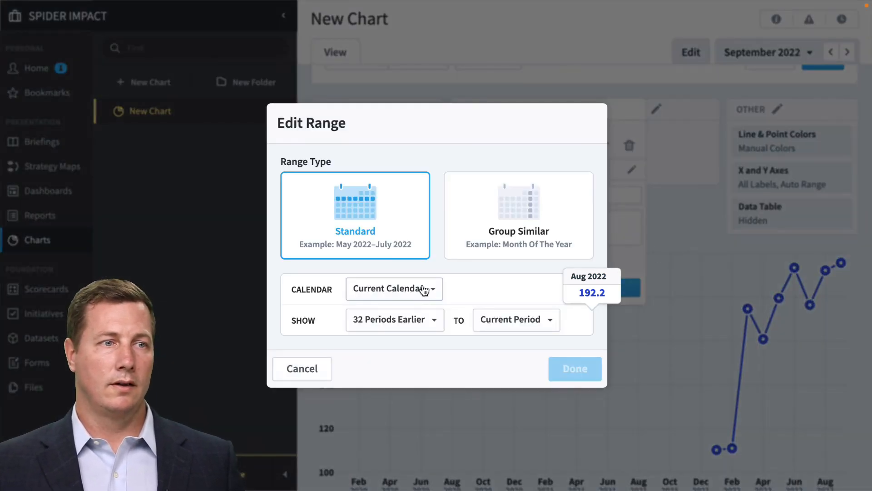
left_click(415, 319)
scroll(394, 154, "up", 3)
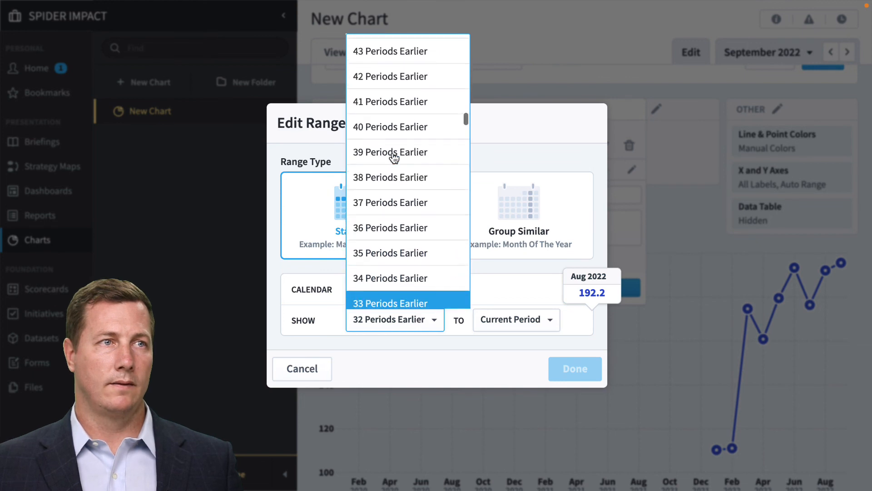
scroll(394, 154, "up", 2)
scroll(398, 159, "down", 10)
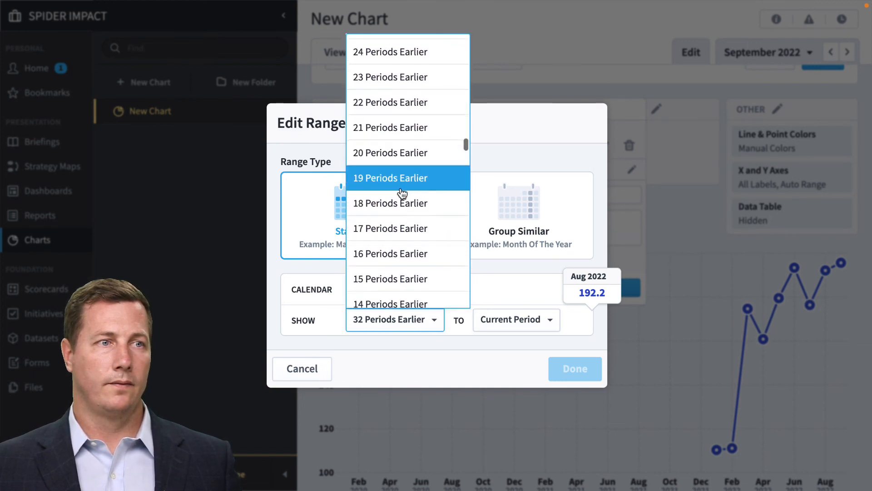
left_click(401, 205)
left_click(575, 368)
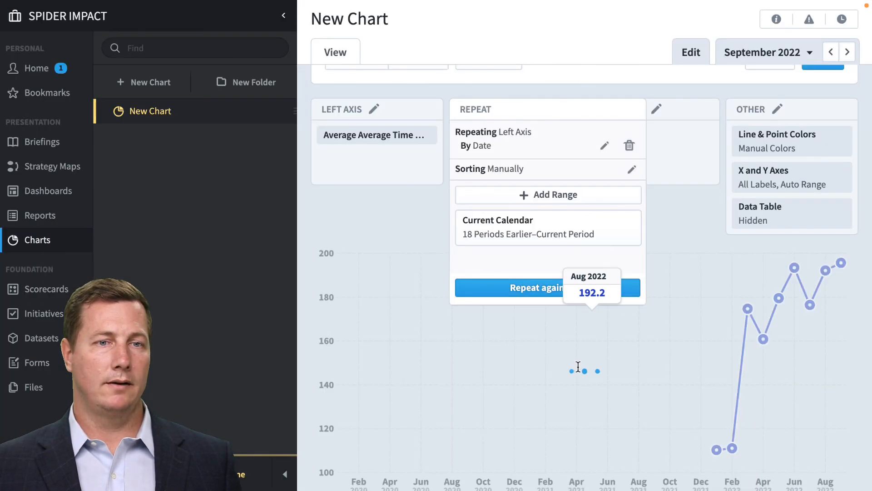
Save the chart and open it in view mode to examine the monthly data points.
scroll(843, 81, "up", 3)
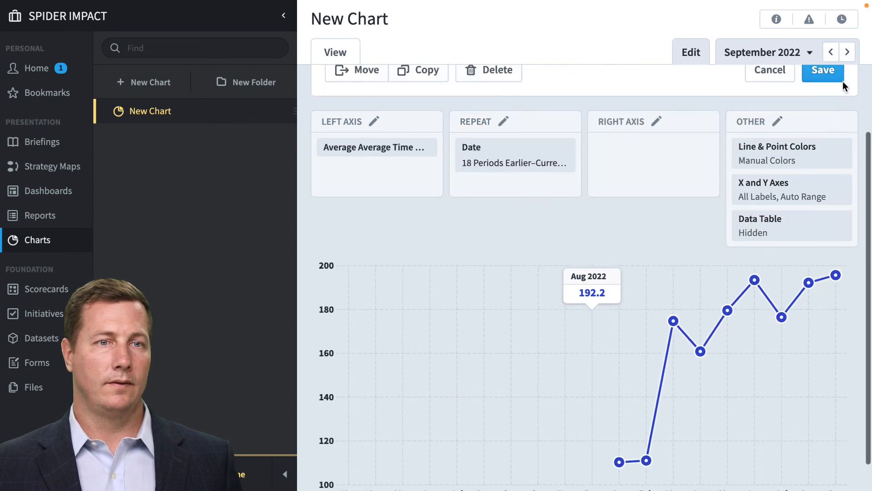
left_click(824, 156)
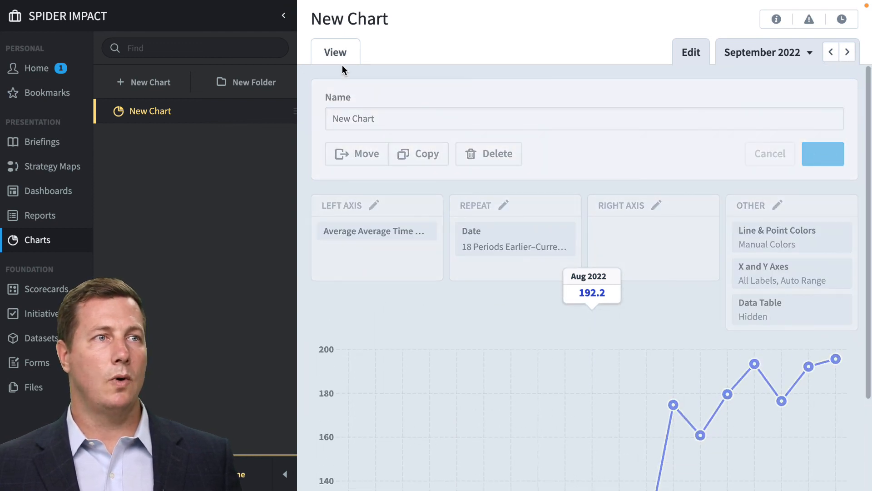
left_click(335, 52)
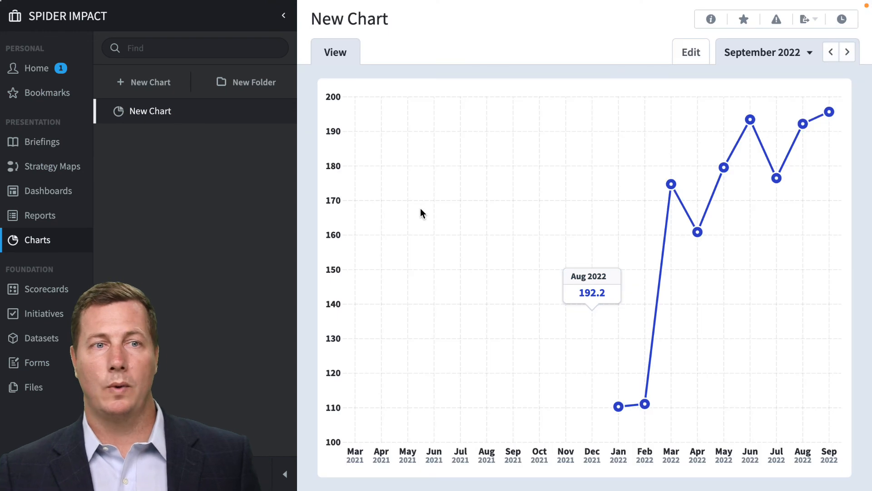
mouse_move(616, 406)
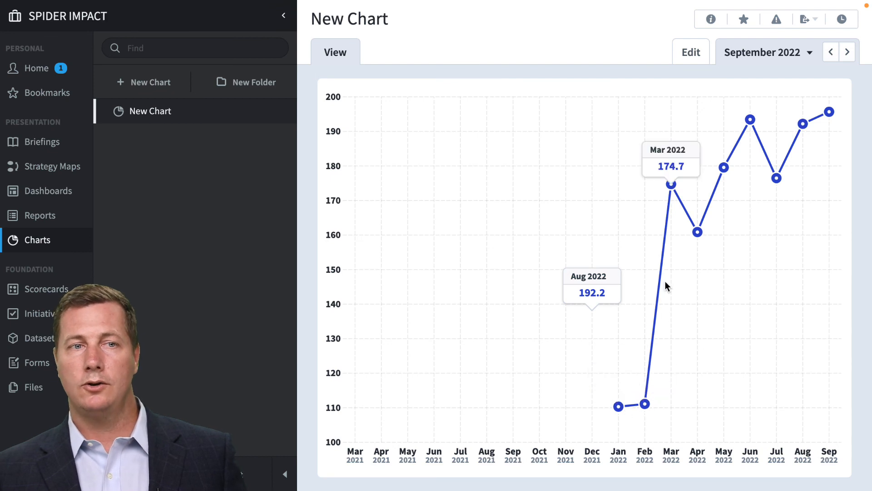
mouse_move(687, 248)
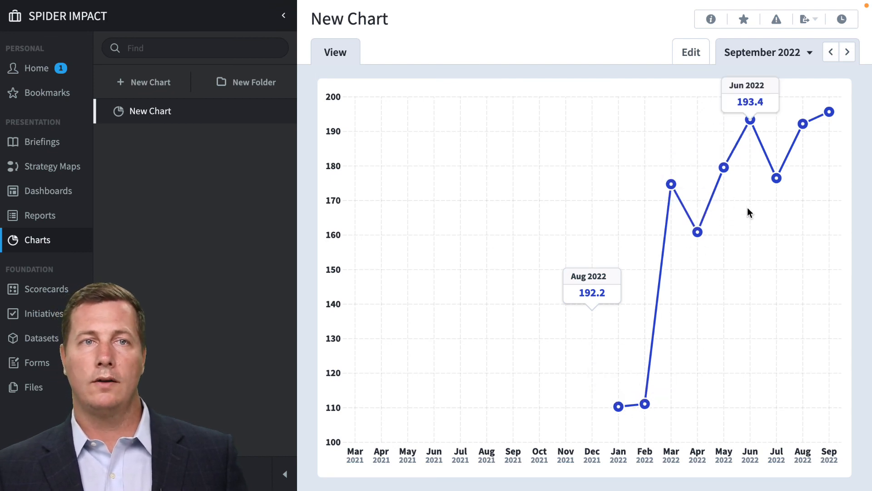